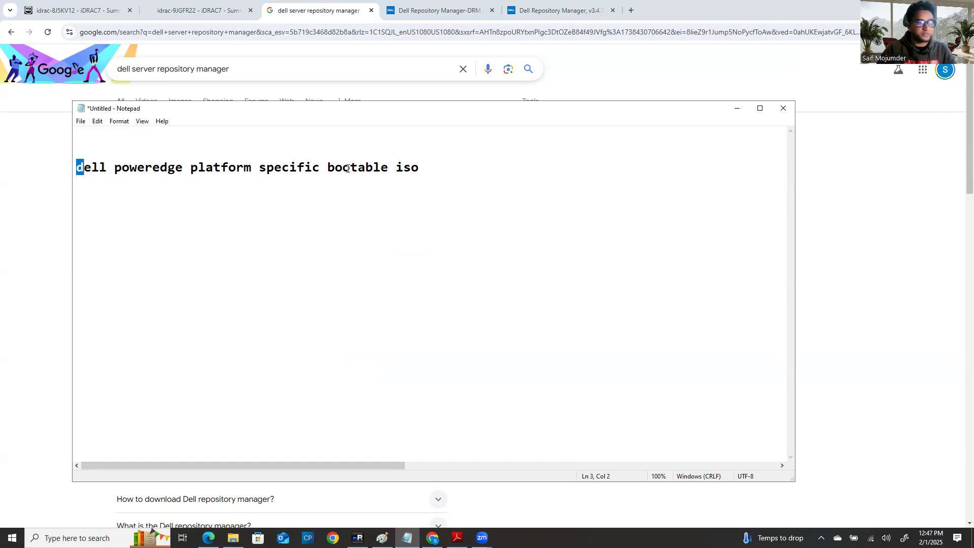
# Step: Highlight 'platform specific bootable iso' in the Notepad note, then minimize Notepad
pyautogui.moveTo(421, 168); pyautogui.dragTo(396, 172)
pyautogui.moveTo(188, 168); pyautogui.dragTo(426, 164)
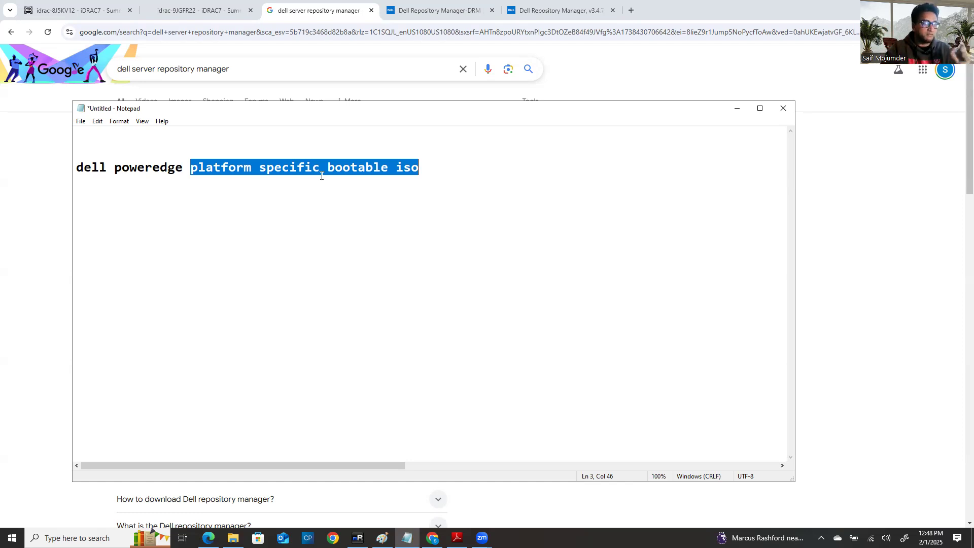
pyautogui.click(416, 167)
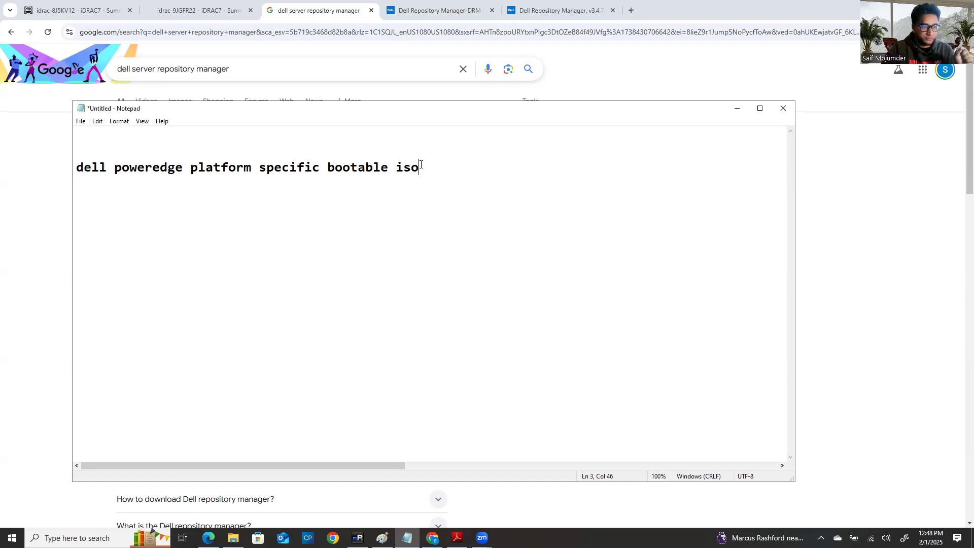
pyautogui.moveTo(416, 168); pyautogui.dragTo(191, 168)
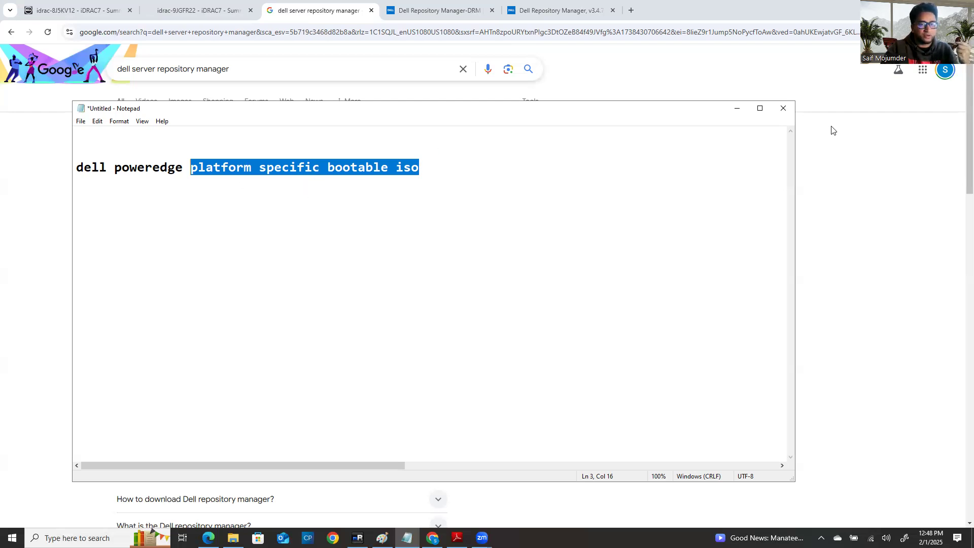
pyautogui.click(737, 108)
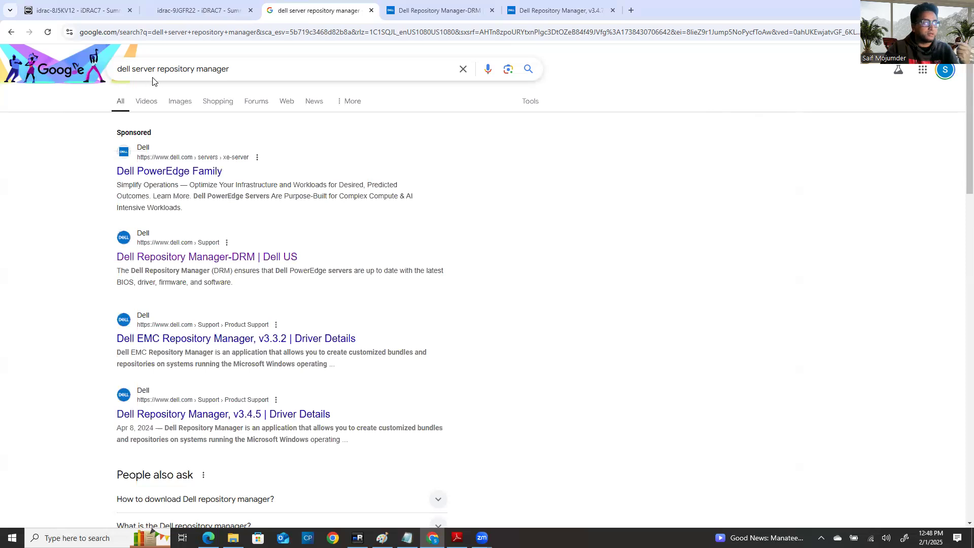
# Step: Bring up the link menu for the 'Dell Repository Manager-DRM | Dell US' search result
pyautogui.click(249, 71)
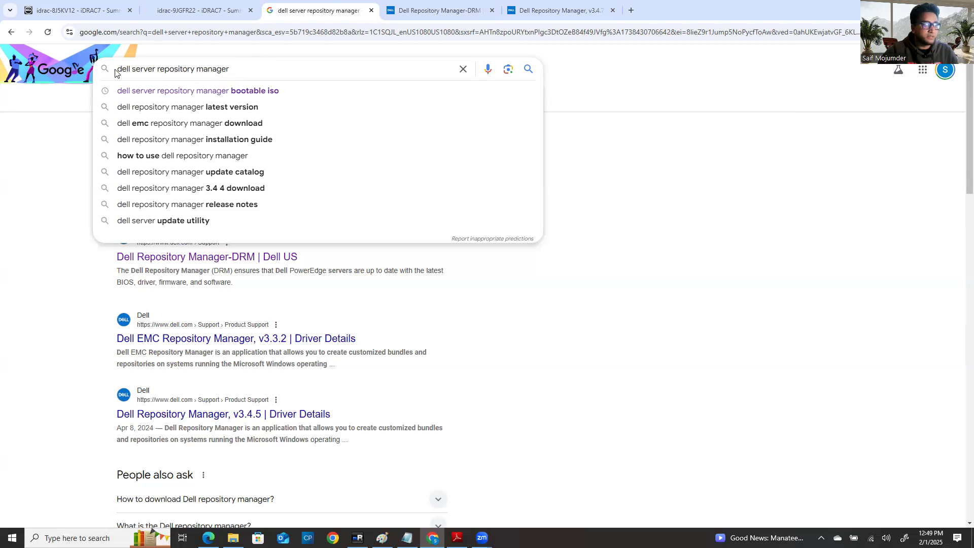
pyautogui.click(679, 357)
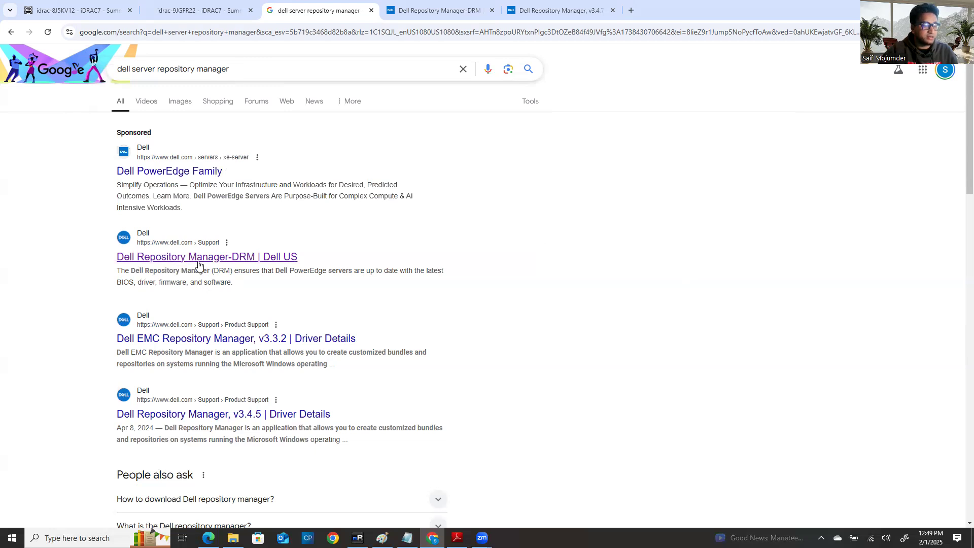
pyautogui.rightClick(253, 263)
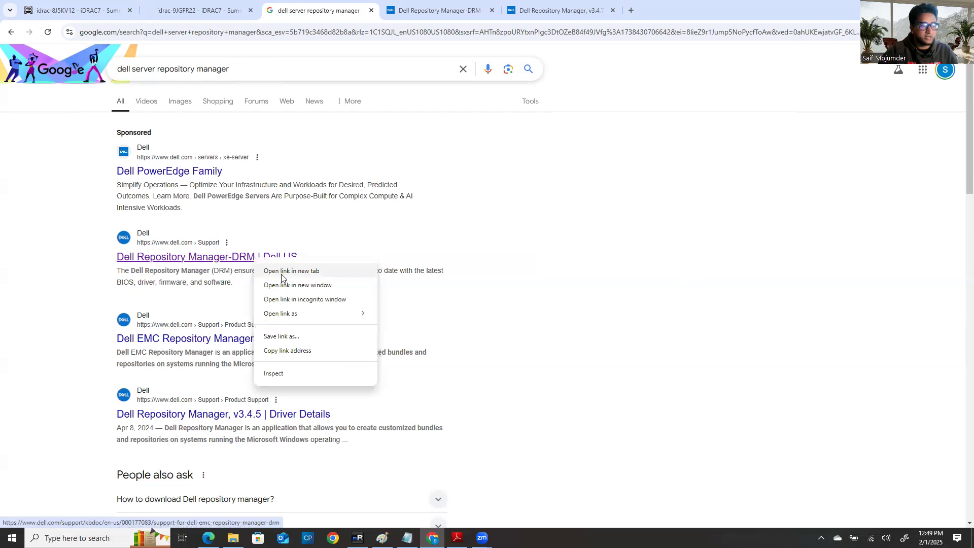
# Step: Look over the open DRM article and v3.4.7 download tabs, then return to Google results
pyautogui.click(439, 12)
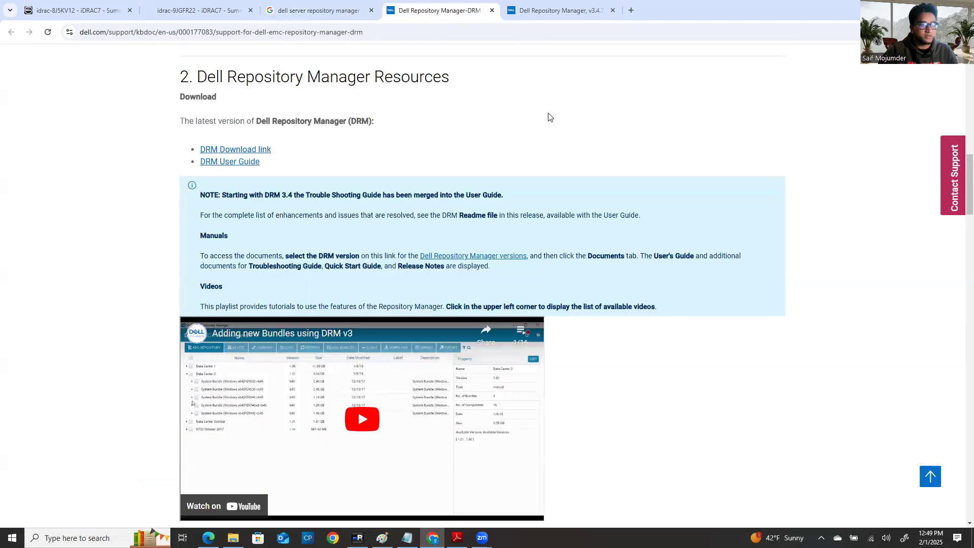
pyautogui.click(557, 10)
pyautogui.click(420, 7)
pyautogui.scroll(1, 386, 122)
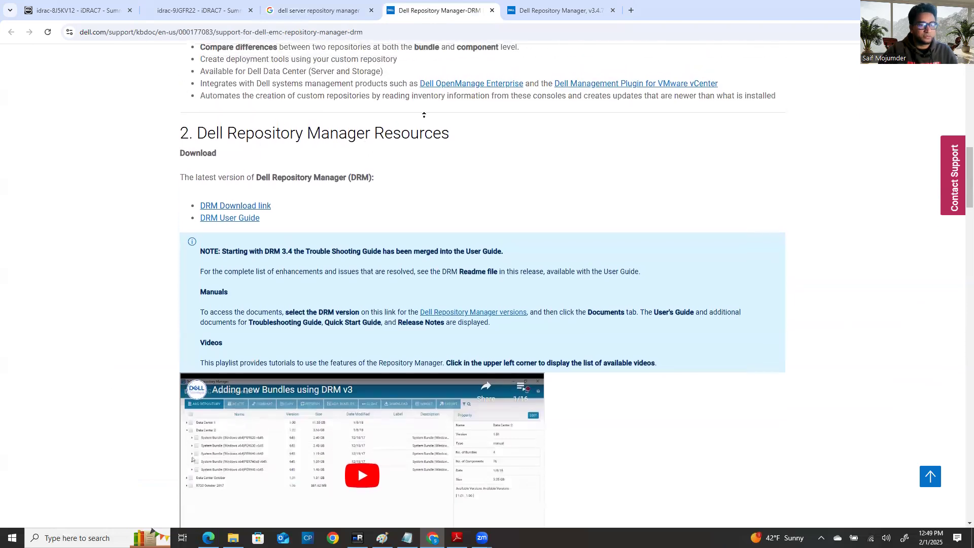
pyautogui.scroll(1, 424, 115)
pyautogui.scroll(-20, 822, 315)
pyautogui.moveTo(970, 372); pyautogui.dragTo(969, 71)
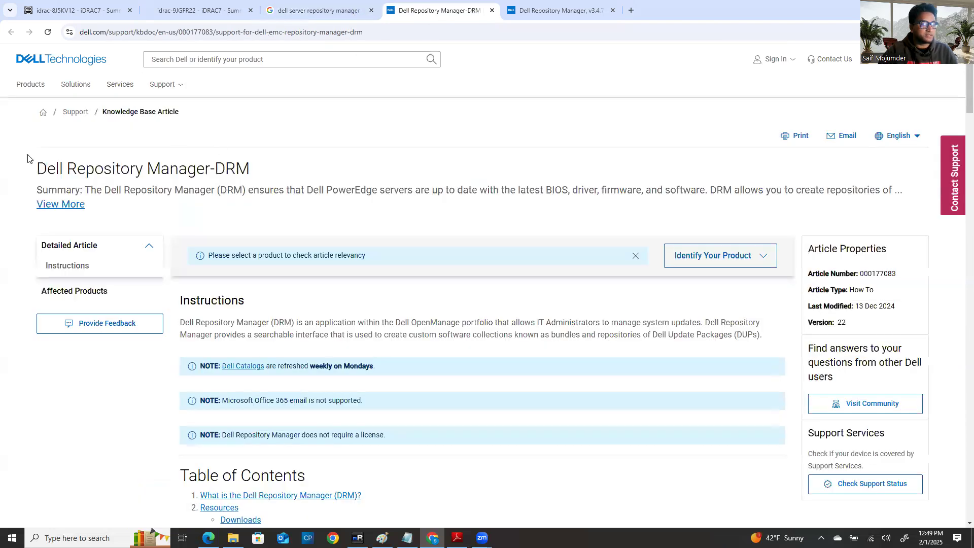
pyautogui.click(333, 9)
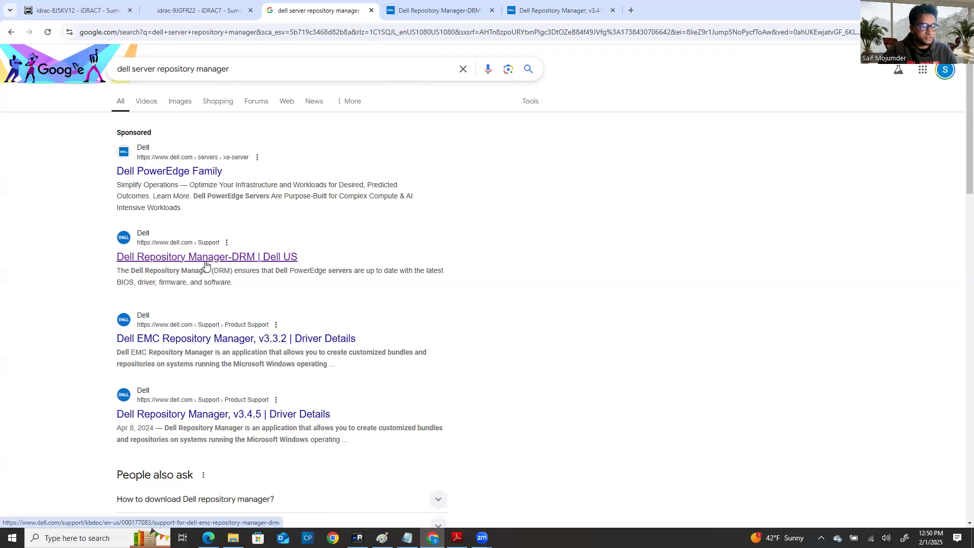
# Step: Scroll the DRM article to its Resources section and bring up the DRM Download link's menu
pyautogui.click(452, 13)
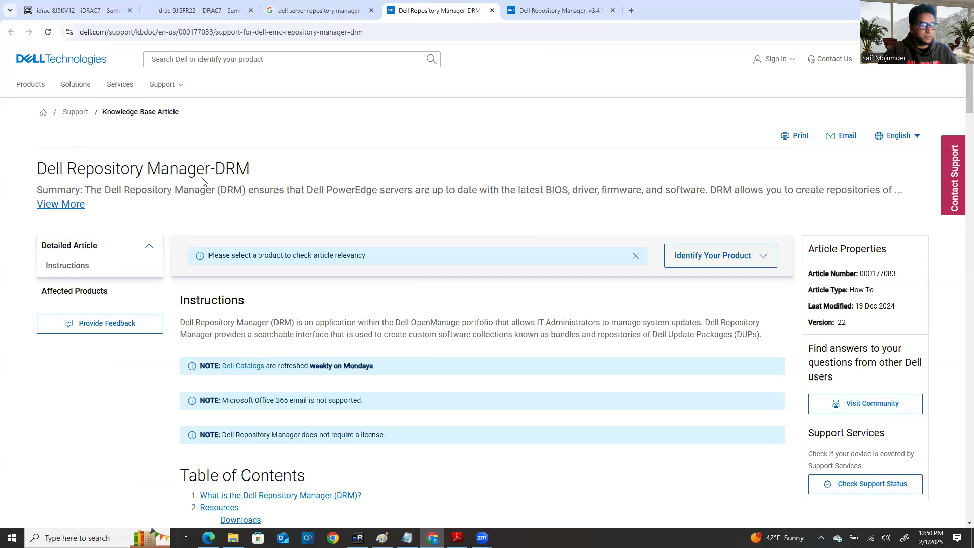
pyautogui.scroll(-7, 69, 435)
pyautogui.scroll(-4, 80, 422)
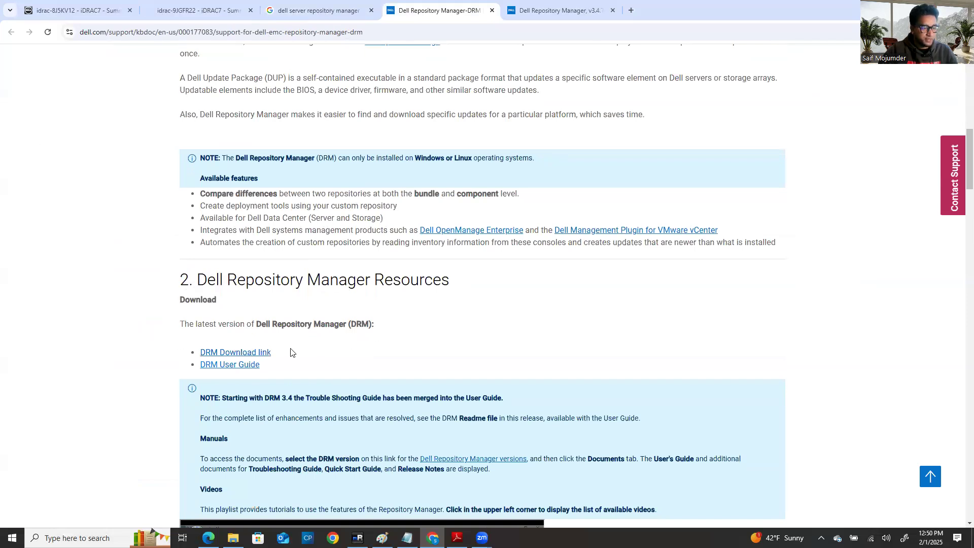
pyautogui.scroll(-1, 290, 352)
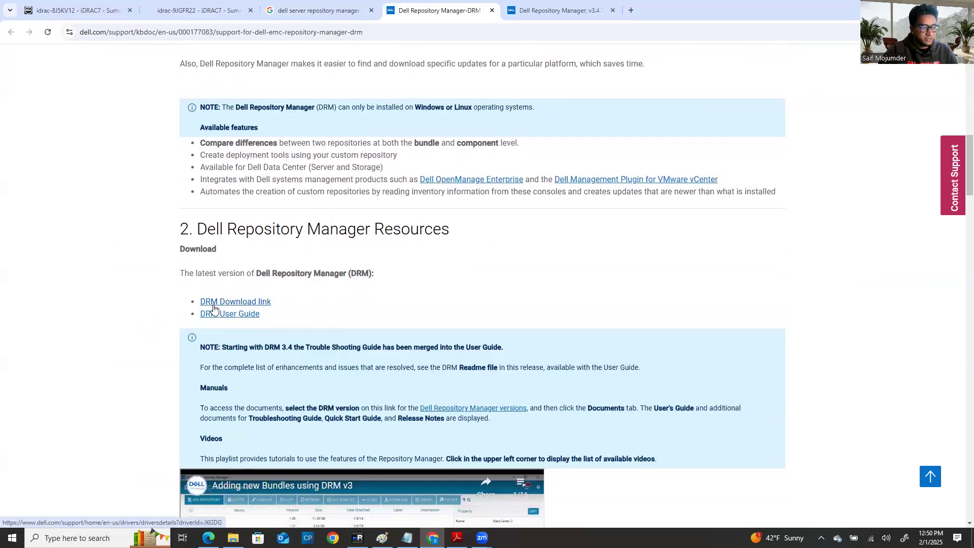
pyautogui.rightClick(236, 302)
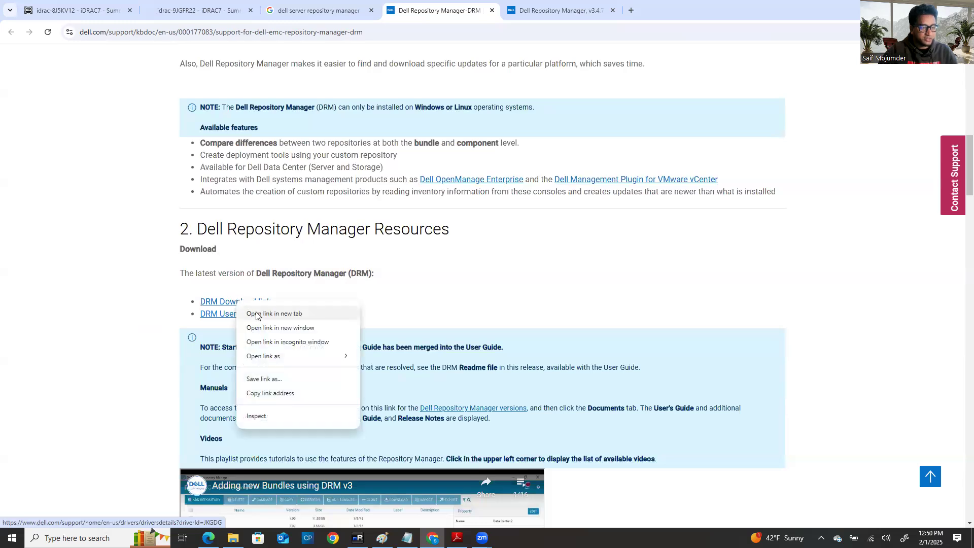
# Step: Download DRMInstaller_3.4.7.970.exe from the v3.4.7 page's Available formats and check its progress
pyautogui.click(570, 10)
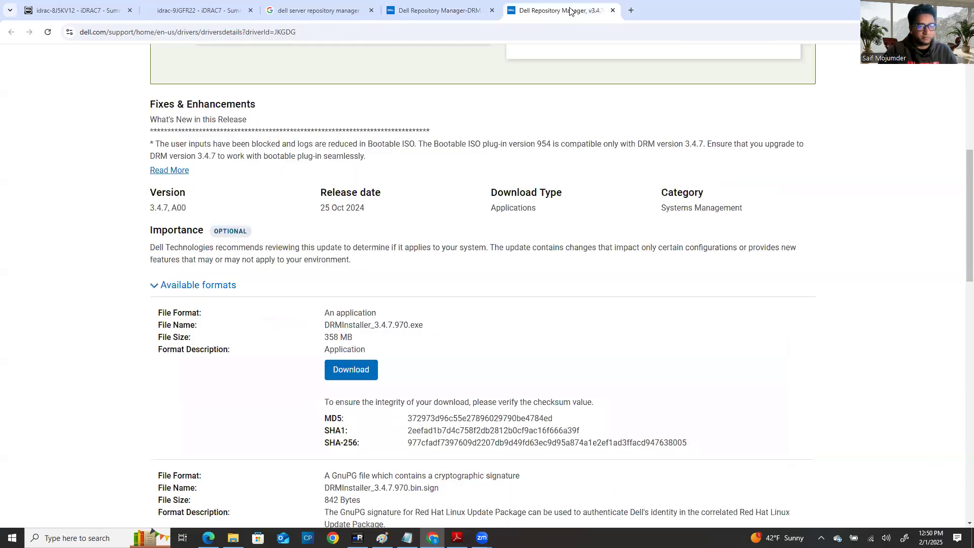
pyautogui.scroll(1, 393, 327)
pyautogui.scroll(4, 459, 231)
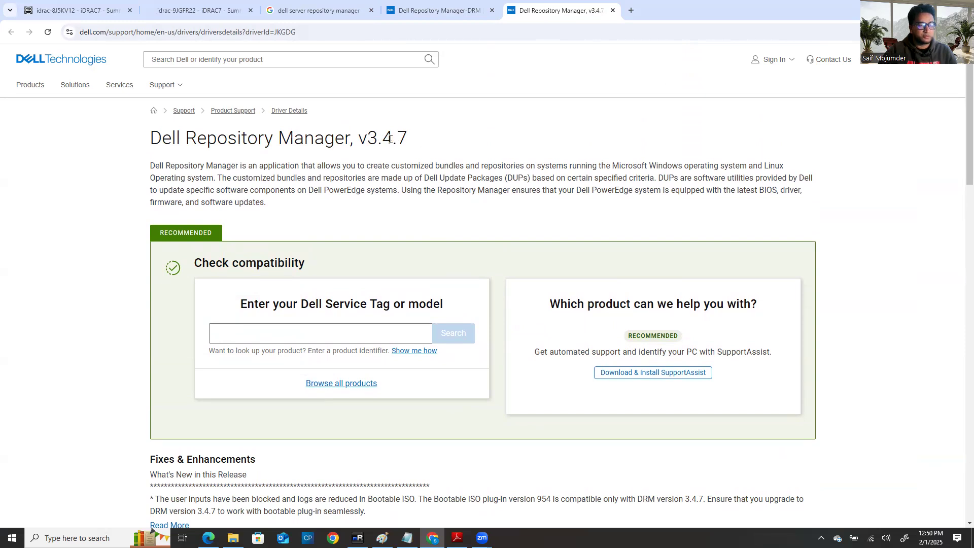
pyautogui.scroll(-2, 308, 357)
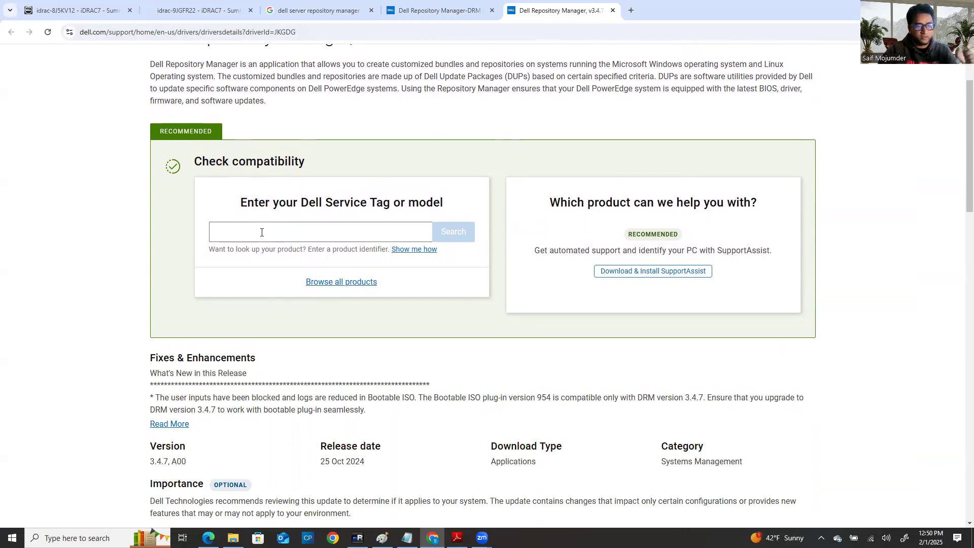
pyautogui.scroll(-2, 251, 304)
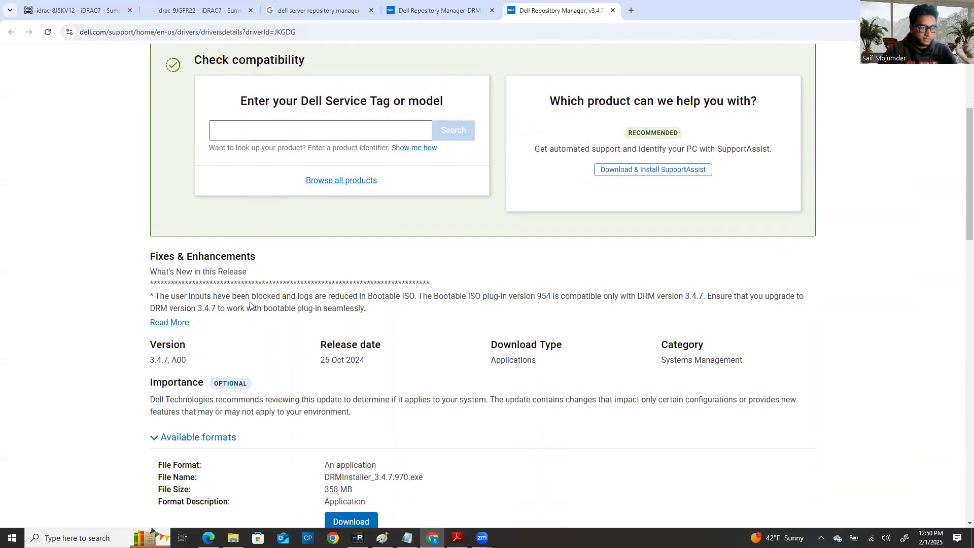
pyautogui.scroll(3, 249, 291)
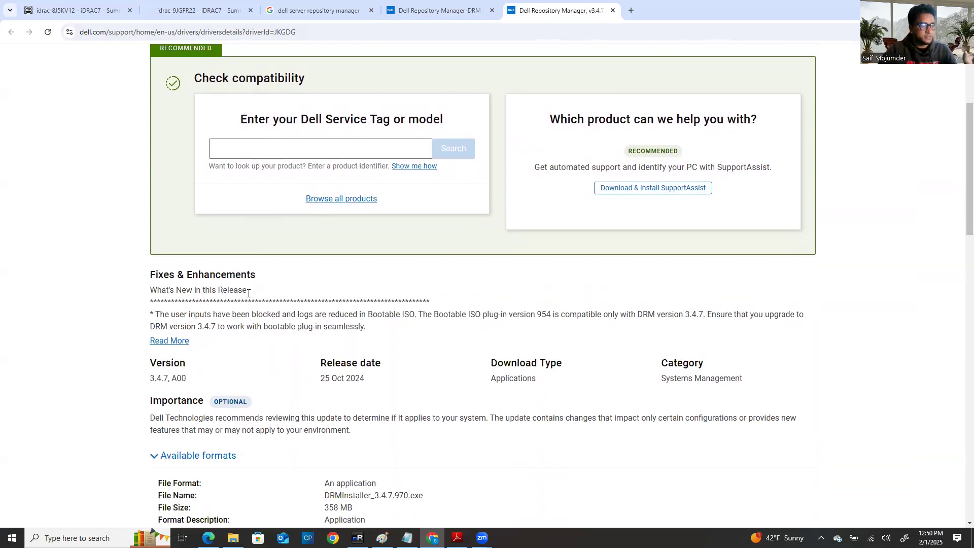
pyautogui.scroll(-9, 299, 207)
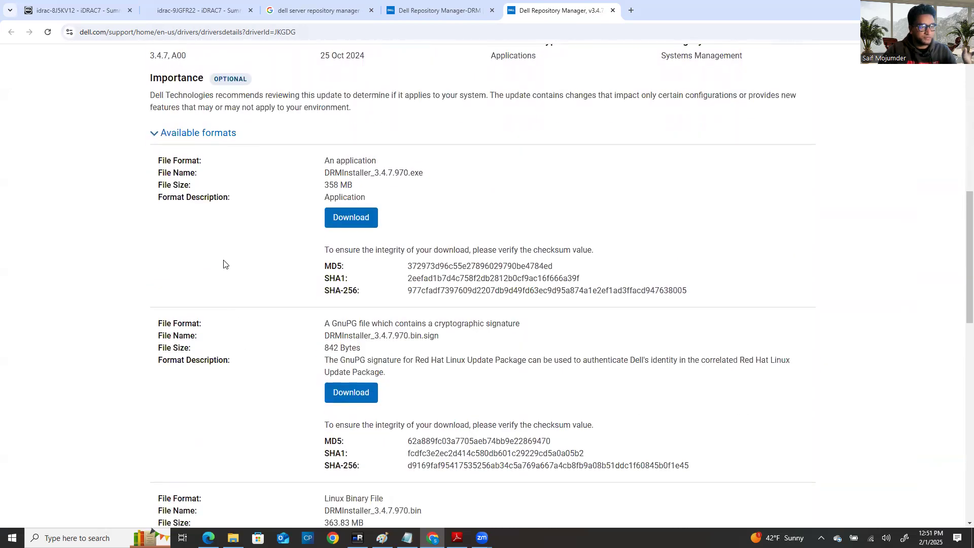
pyautogui.scroll(2, 211, 182)
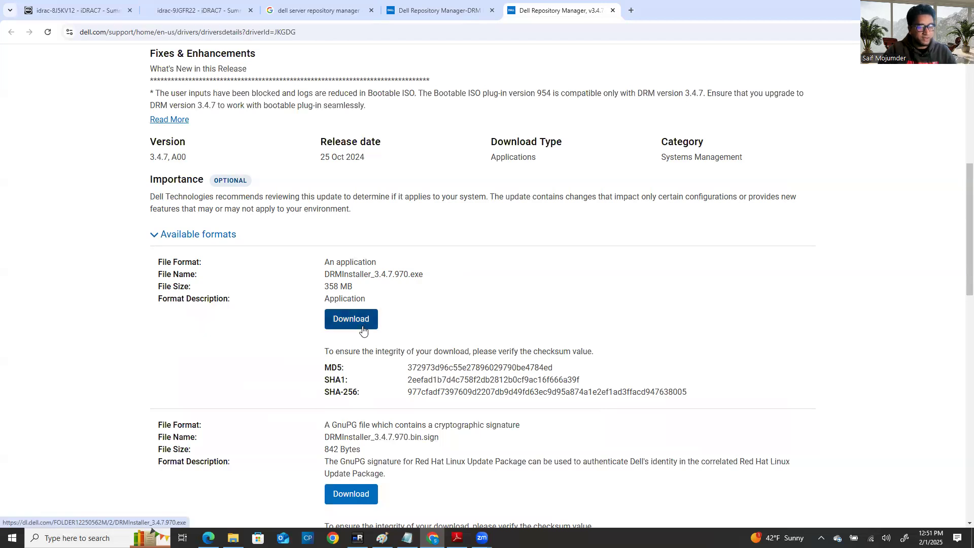
pyautogui.scroll(-4, 362, 329)
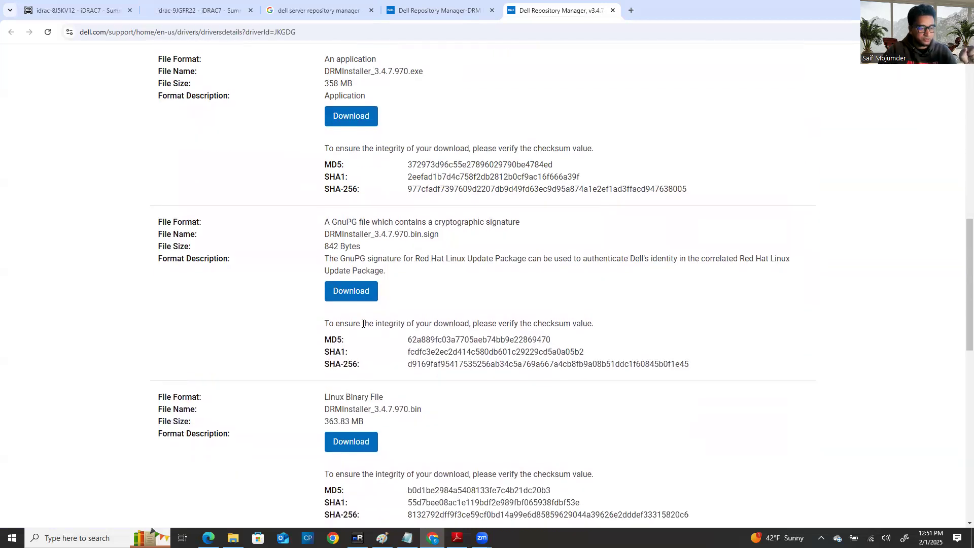
pyautogui.scroll(3, 362, 323)
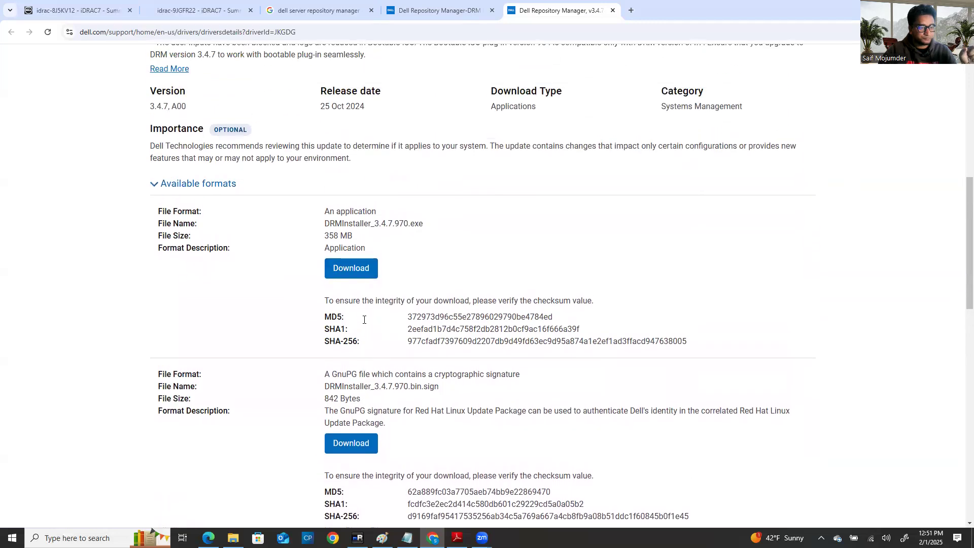
pyautogui.scroll(-2, 363, 324)
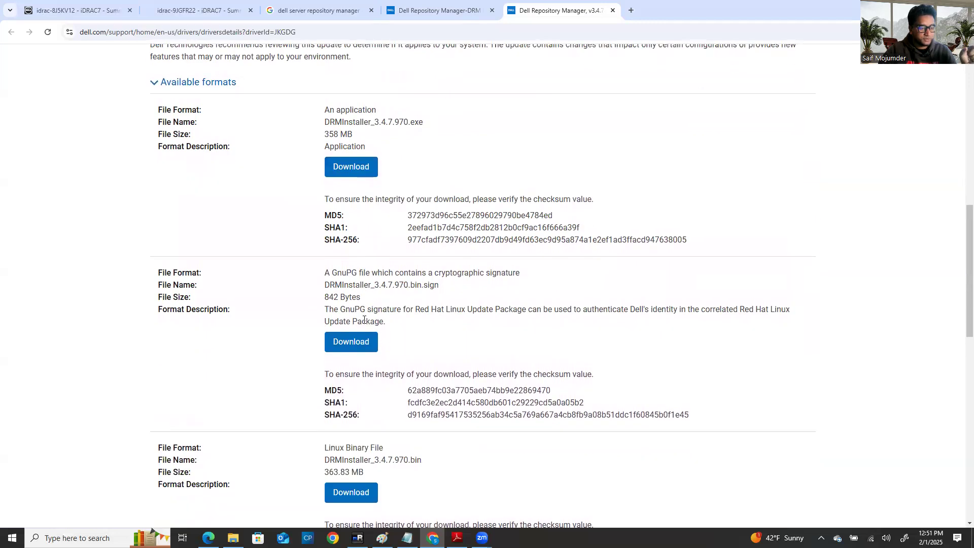
pyautogui.scroll(3, 364, 320)
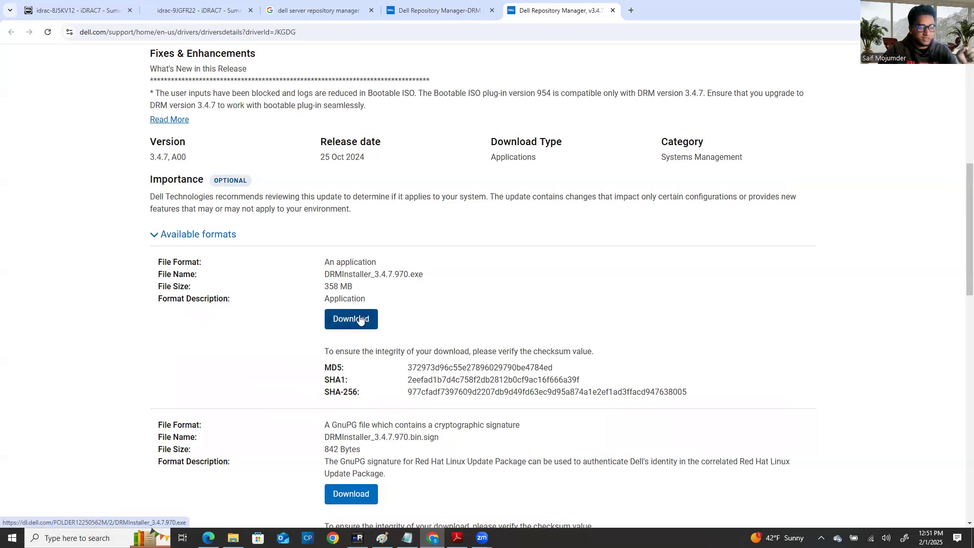
pyautogui.click(359, 315)
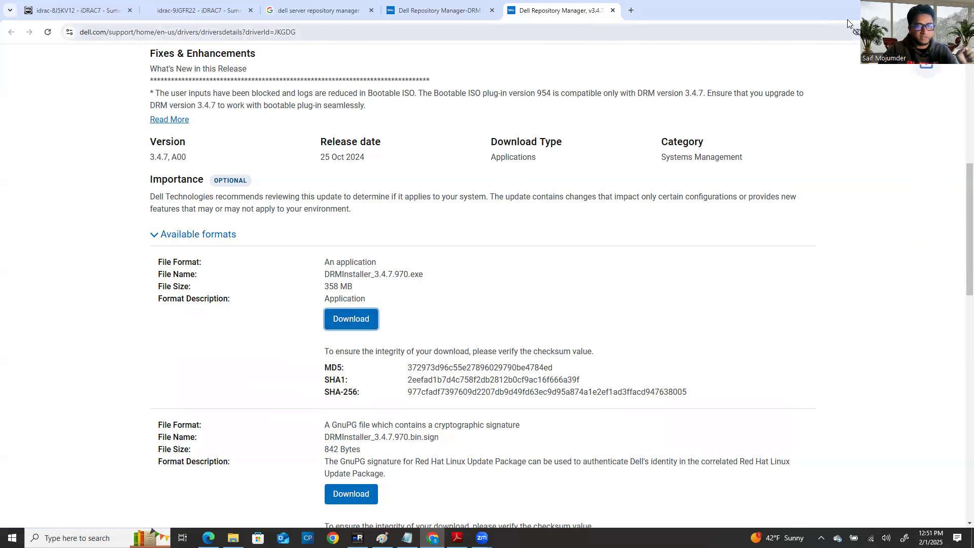
pyautogui.click(924, 32)
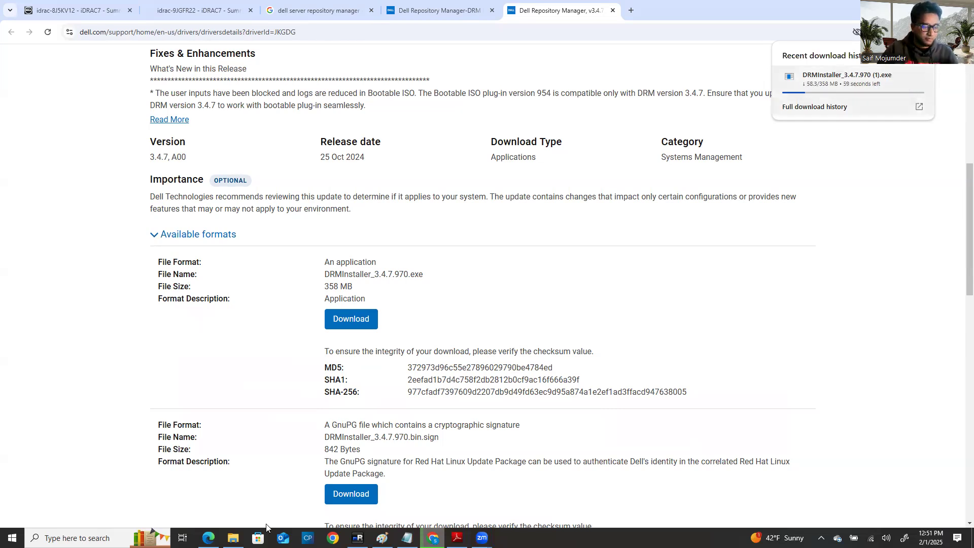
# Step: Open a new File Explorer window on Downloads, select the DRM installer, and check download progress
pyautogui.click(233, 537)
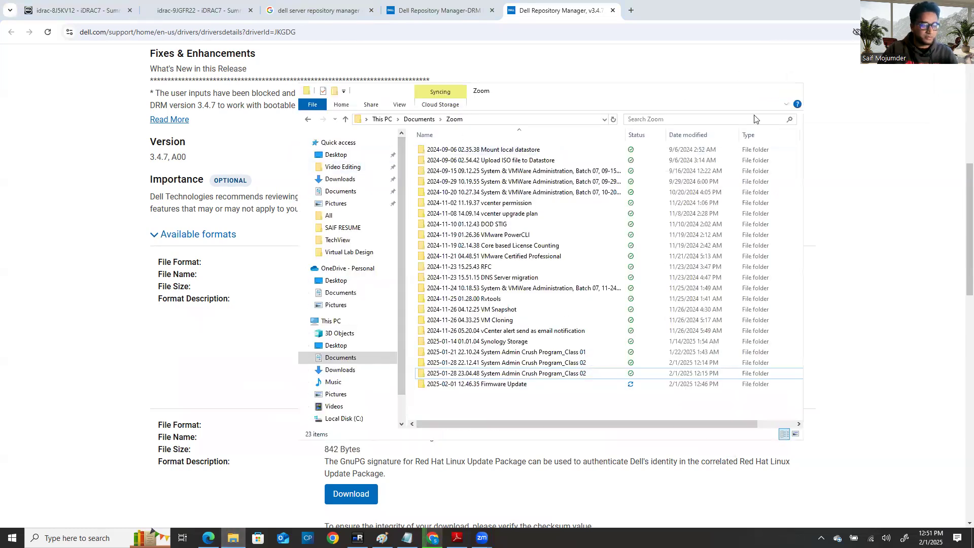
pyautogui.click(233, 538)
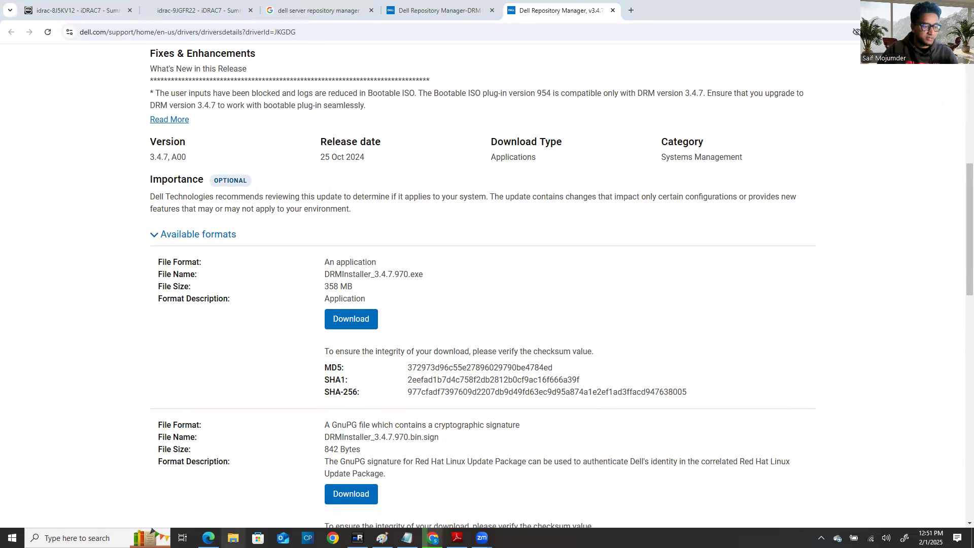
pyautogui.rightClick(234, 538)
pyautogui.click(215, 502)
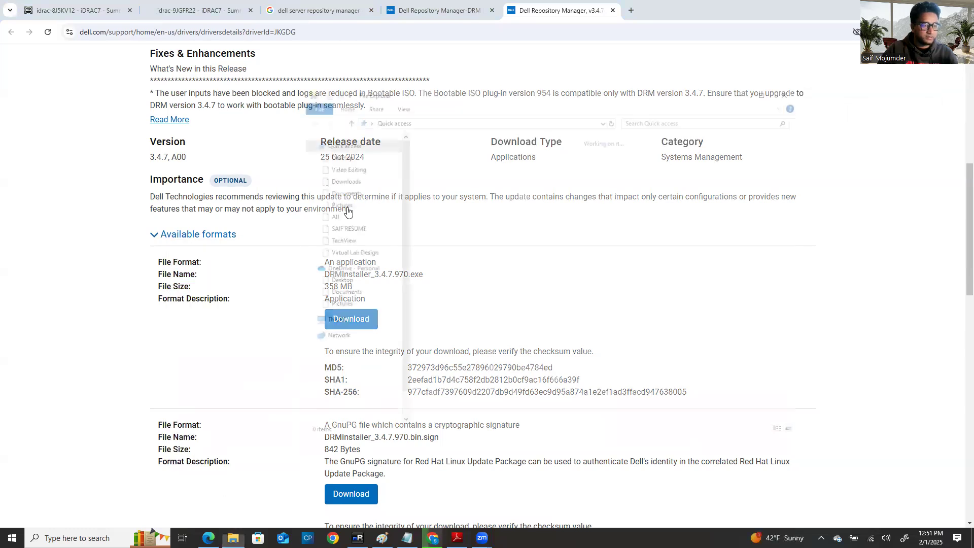
pyautogui.click(340, 180)
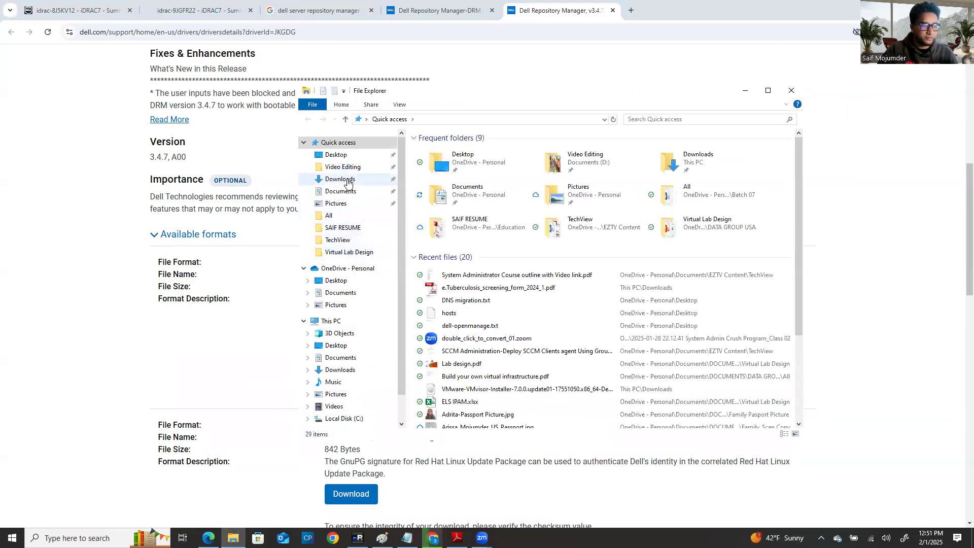
pyautogui.scroll(-2, 492, 274)
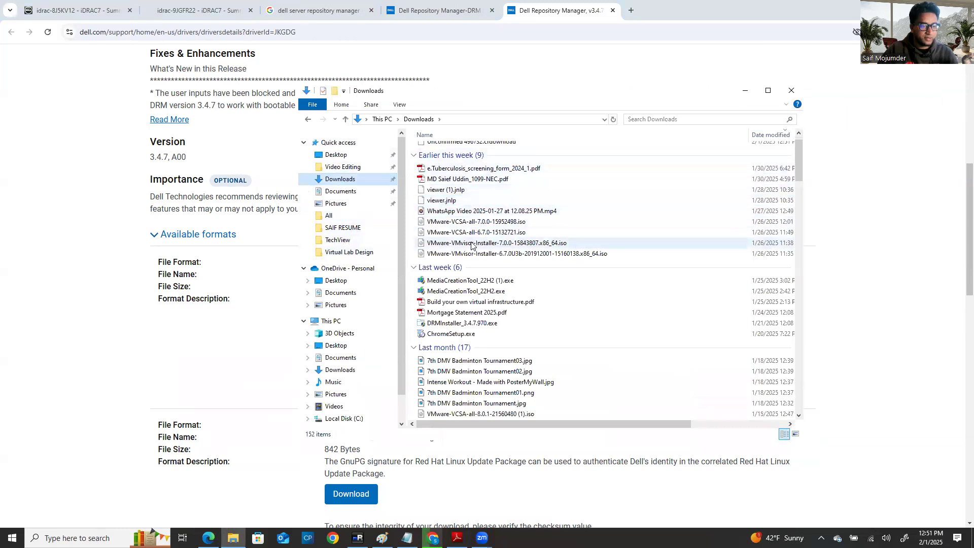
pyautogui.click(491, 291)
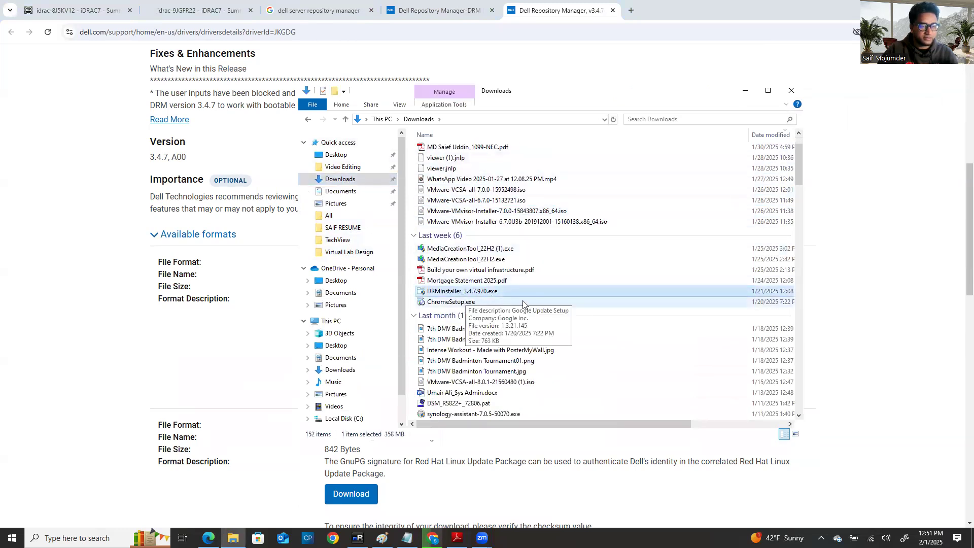
pyautogui.scroll(2, 524, 298)
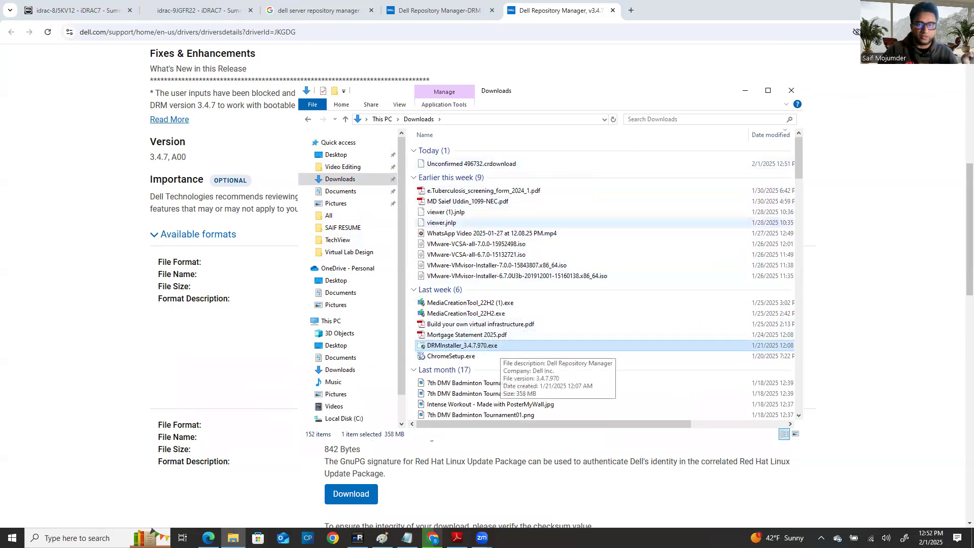
pyautogui.click(926, 32)
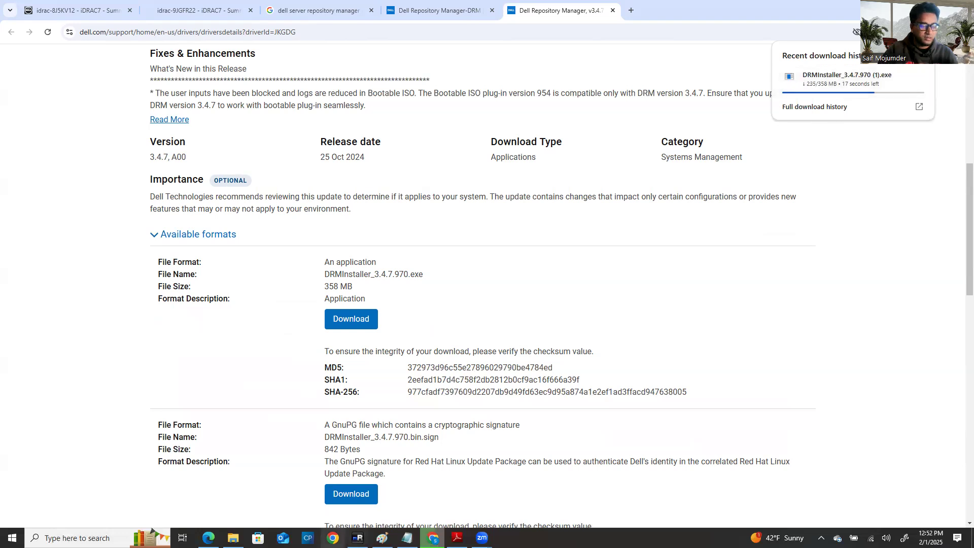
# Step: Copy the DRMInstaller_3.4.7.970.exe file from the Downloads folder
pyautogui.click(233, 538)
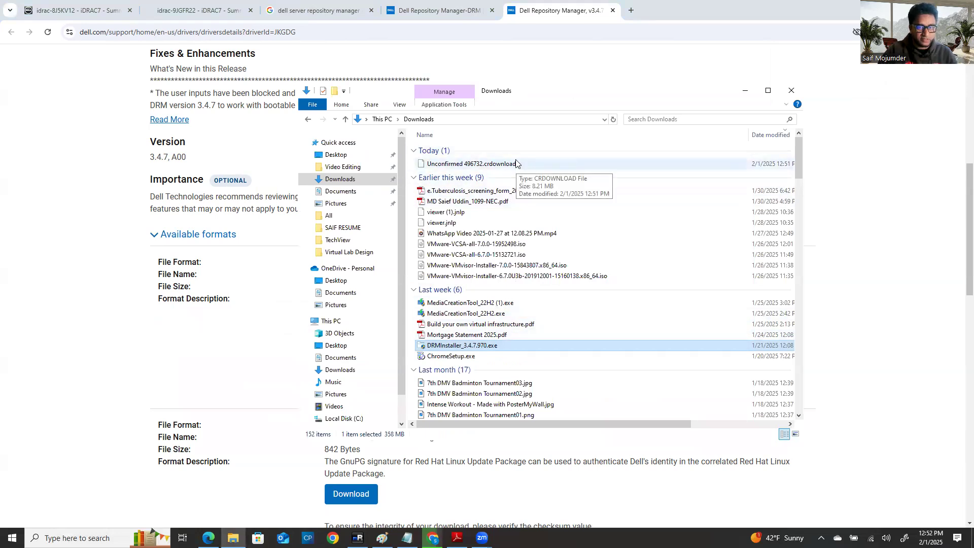
pyautogui.rightClick(491, 348)
pyautogui.click(400, 287)
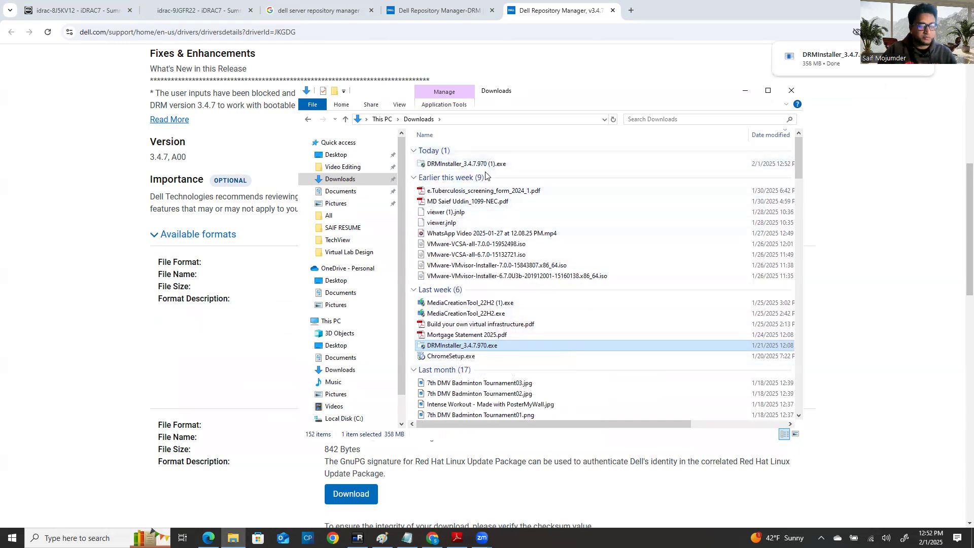
pyautogui.click(358, 538)
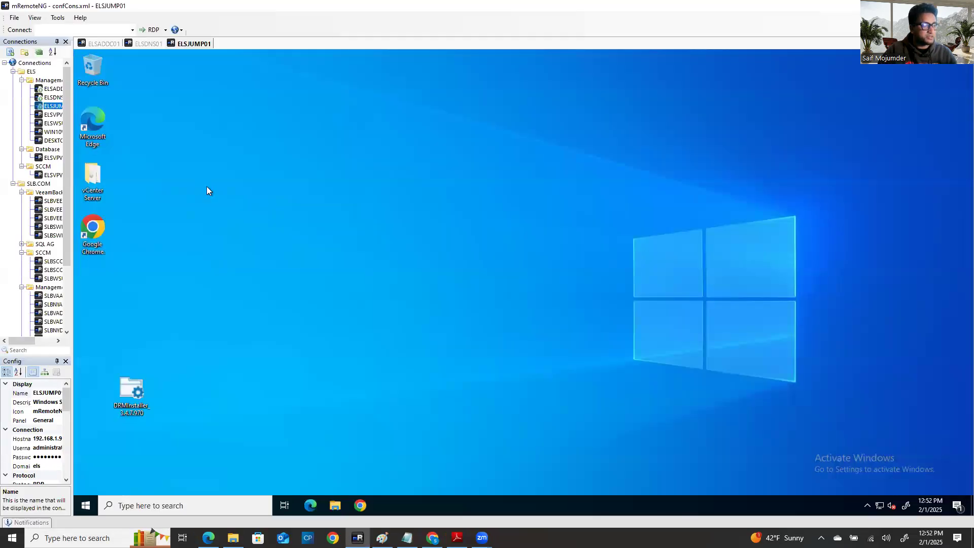
pyautogui.click(152, 532)
pyautogui.write('rfdp')
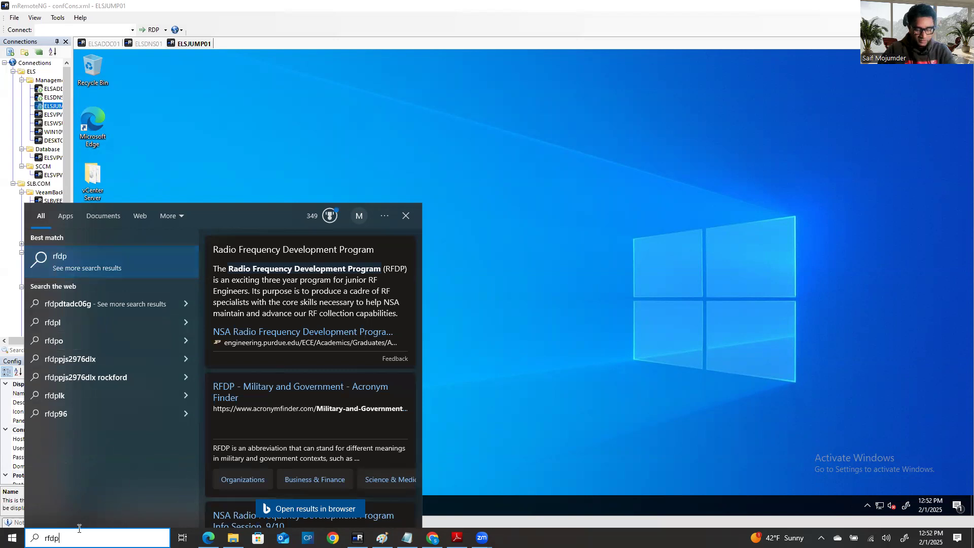
pyautogui.press('BackSpace')
pyautogui.press('BackSpace')
pyautogui.press('BackSpace')
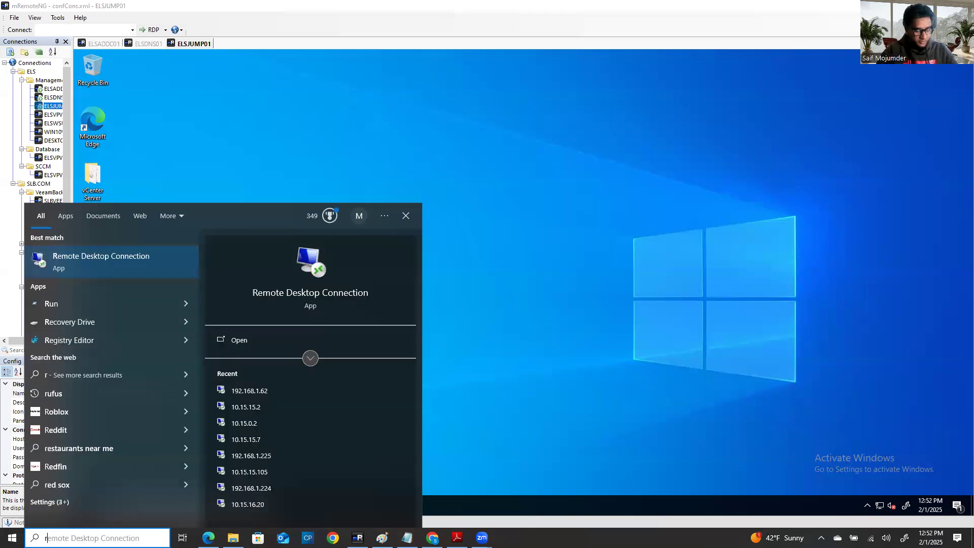
pyautogui.write('dp')
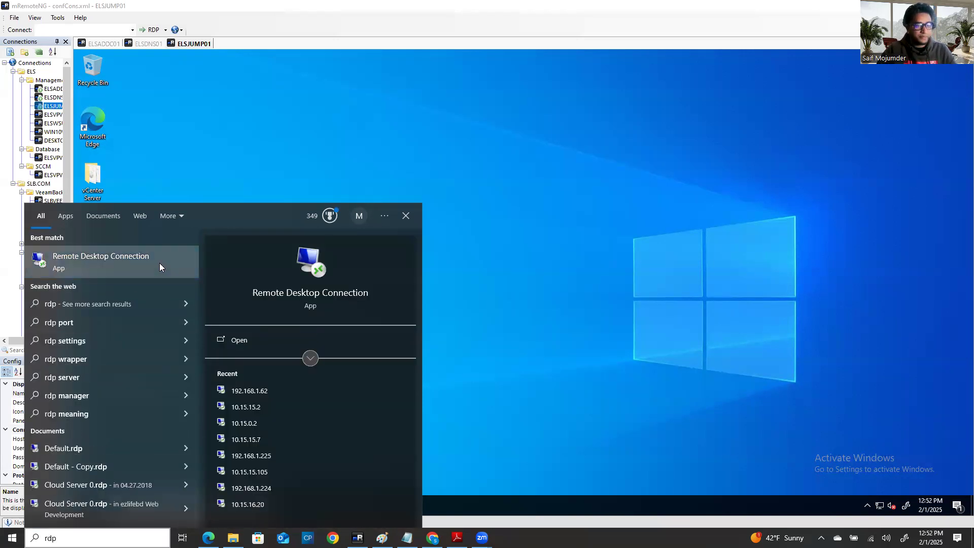
pyautogui.click(159, 266)
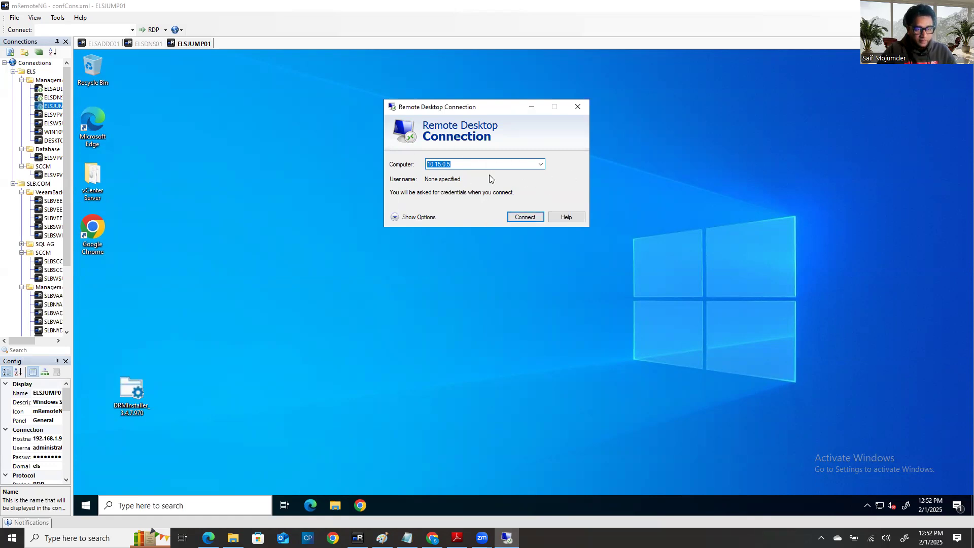
pyautogui.click(578, 107)
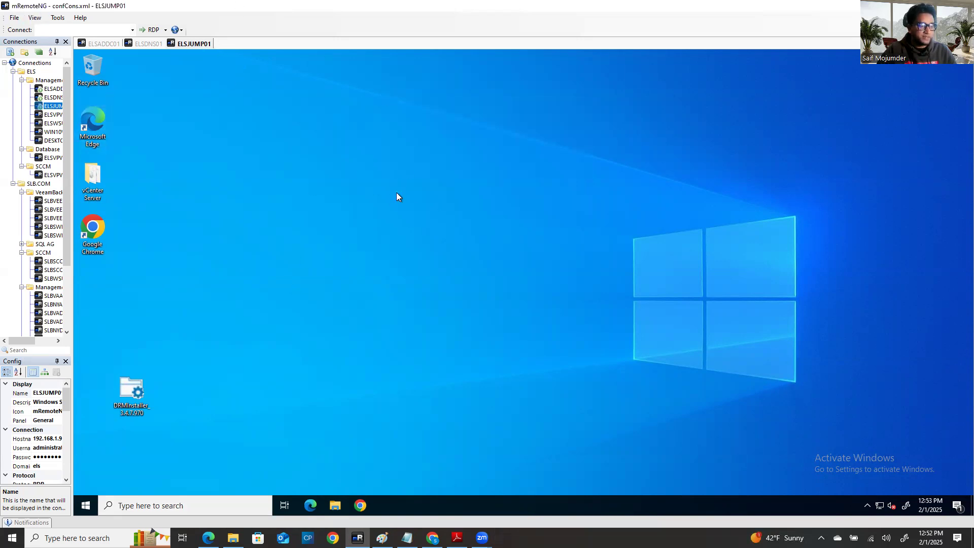
# Step: Paste the installer onto the ELSJUMP01 desktop, cancel the duplicate, and place its icon below Google Chrome
pyautogui.rightClick(353, 169)
pyautogui.click(281, 215)
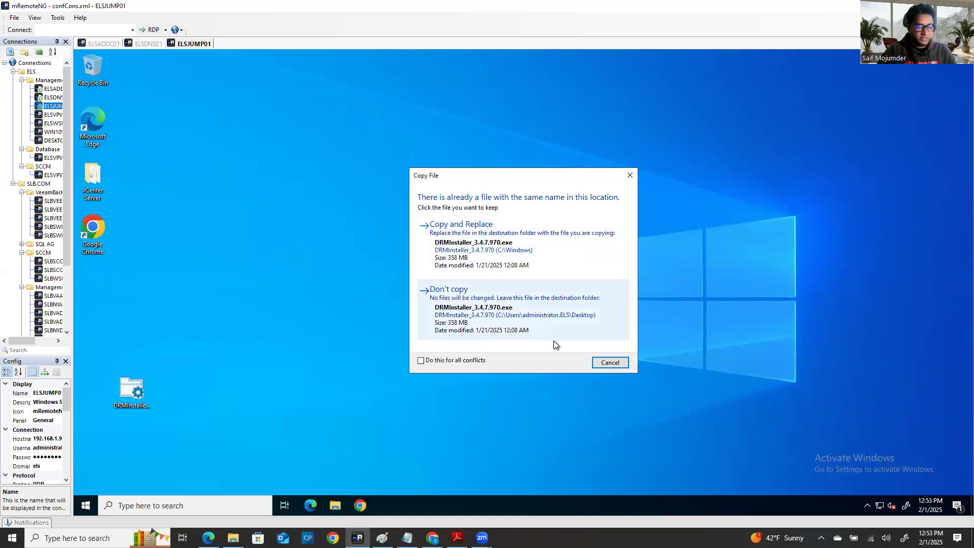
pyautogui.click(619, 365)
pyautogui.moveTo(128, 395); pyautogui.dragTo(120, 293)
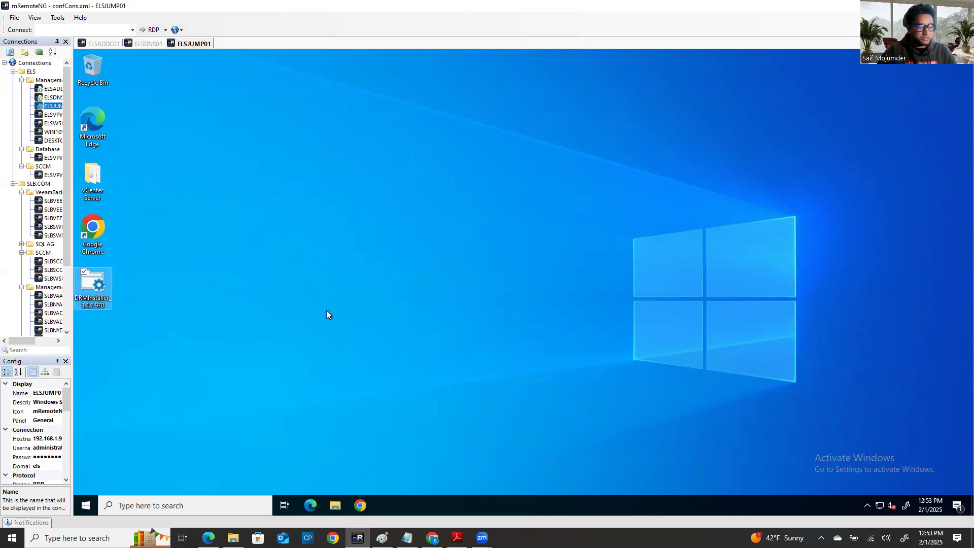
# Step: Run DRMInstaller 3.4.7.970 as administrator, refresh the desktop, and check the ELSADDC01 session
pyautogui.rightClick(96, 288)
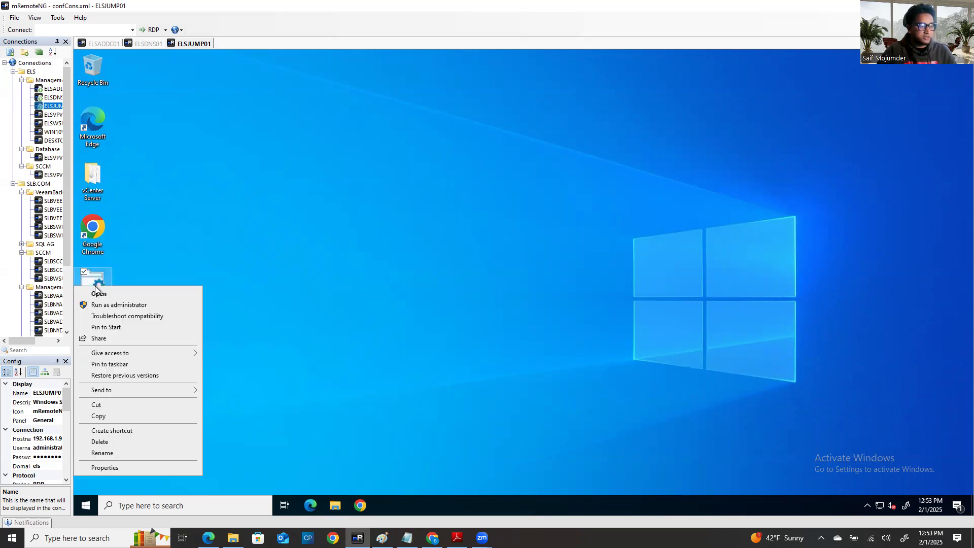
pyautogui.click(114, 304)
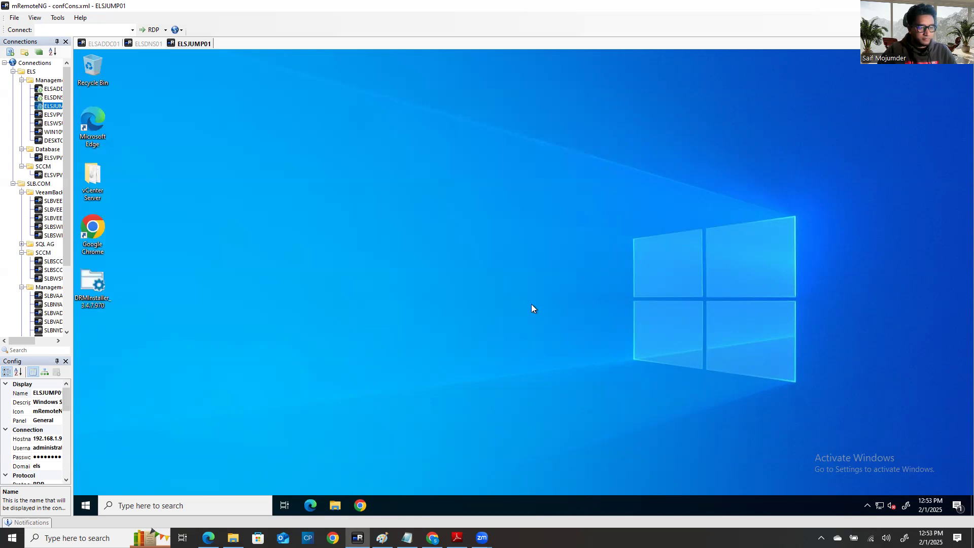
pyautogui.rightClick(530, 303)
pyautogui.click(469, 335)
pyautogui.click(102, 44)
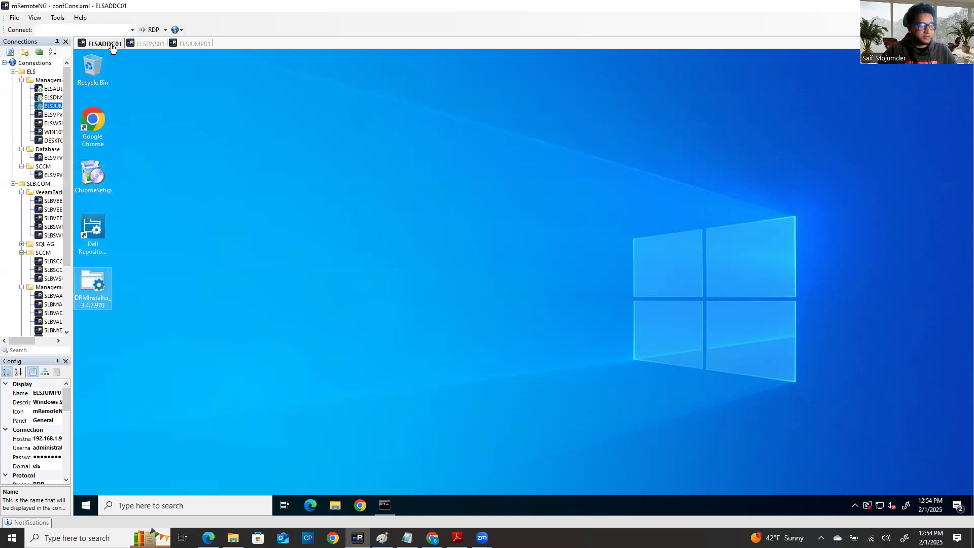
pyautogui.click(185, 191)
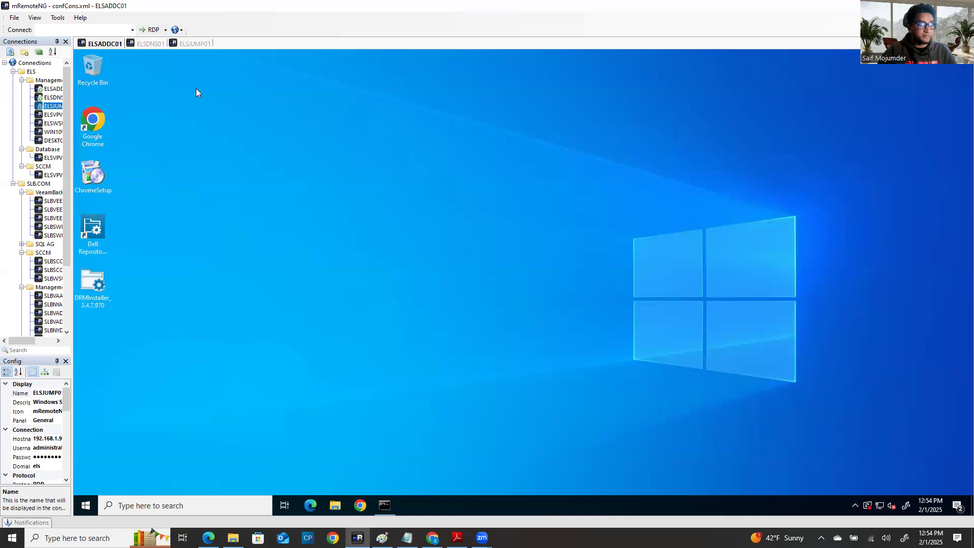
pyautogui.click(196, 45)
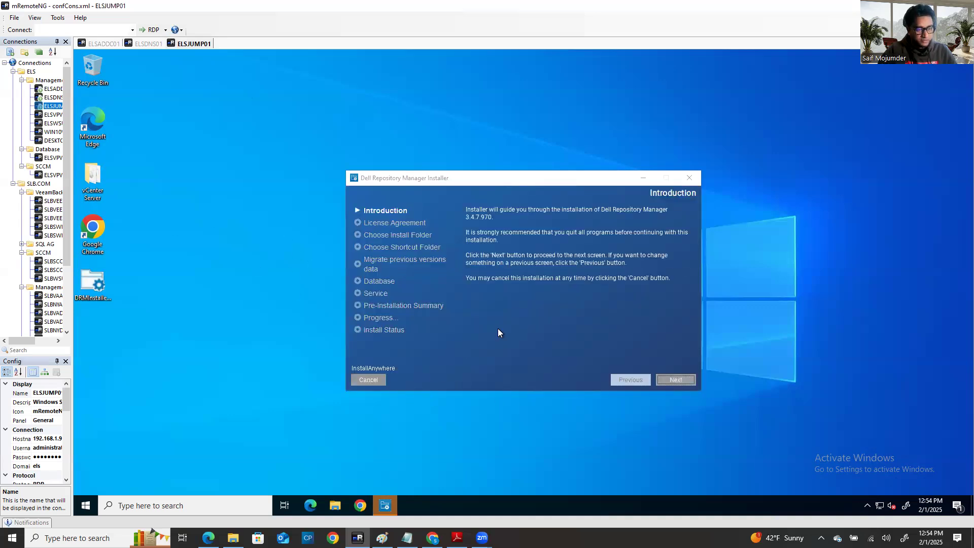
# Step: Accept the license terms, keep the default install folder, and place shortcuts in the Start Menu
pyautogui.click(393, 506)
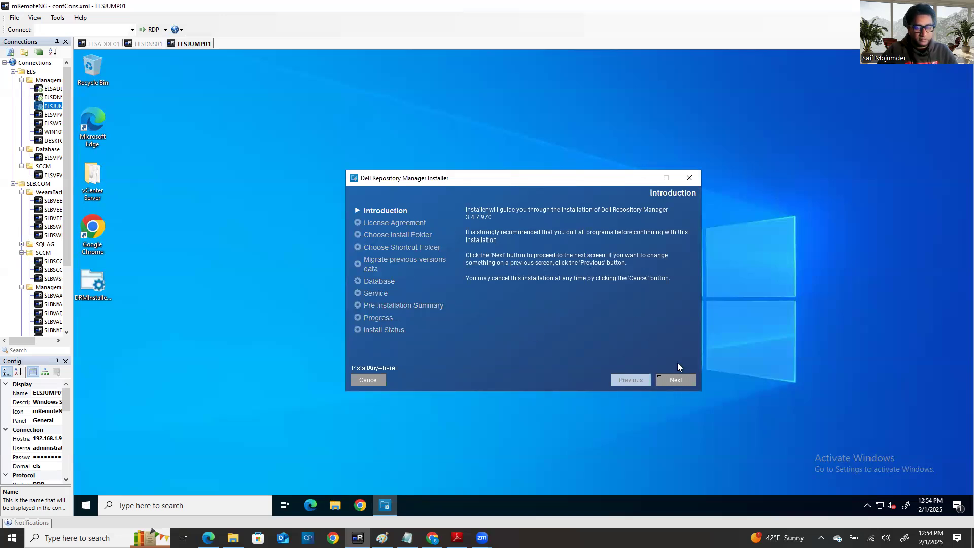
pyautogui.click(675, 382)
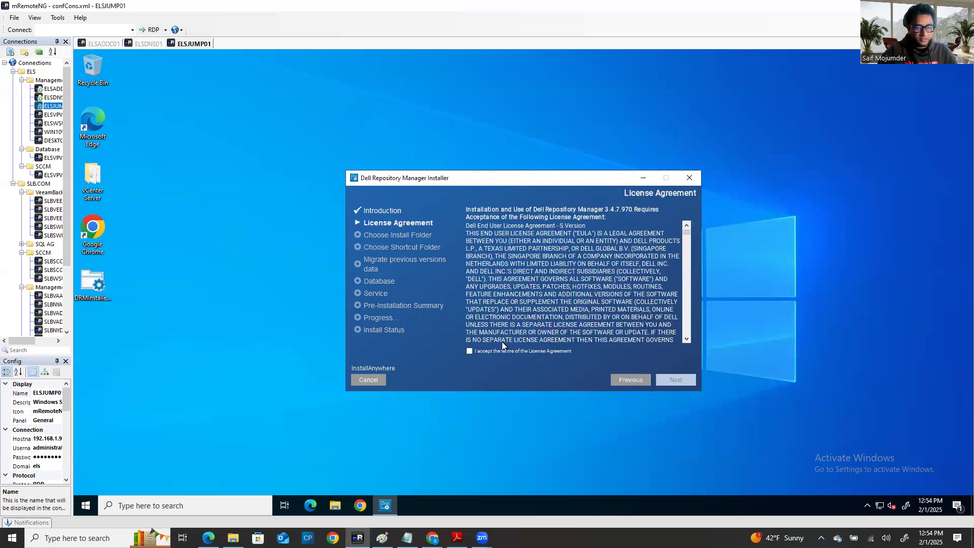
pyautogui.click(469, 351)
pyautogui.click(677, 382)
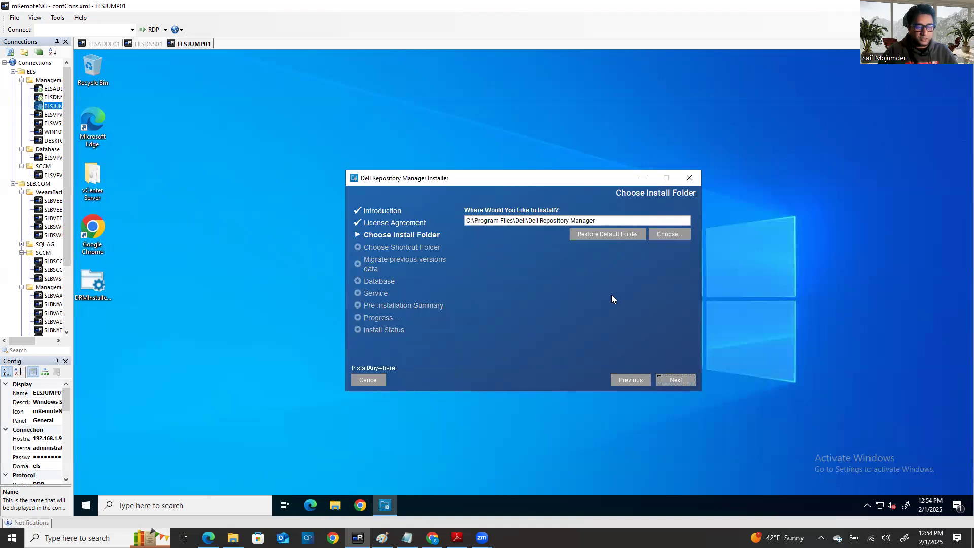
pyautogui.click(671, 379)
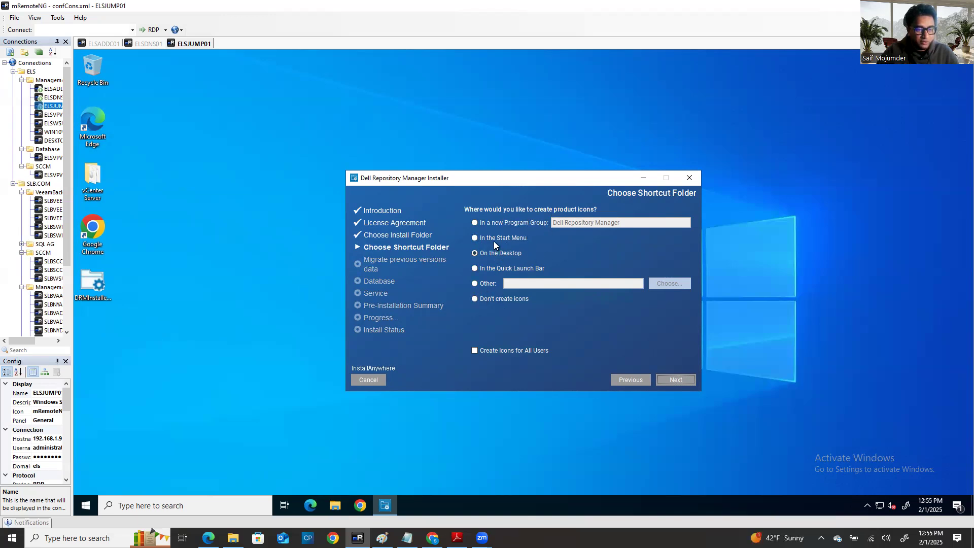
pyautogui.click(476, 238)
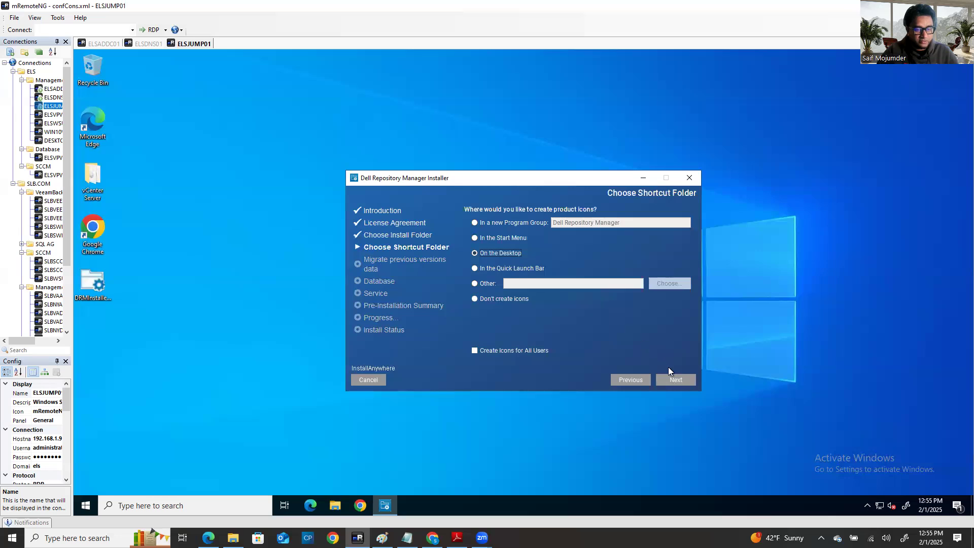
pyautogui.click(677, 380)
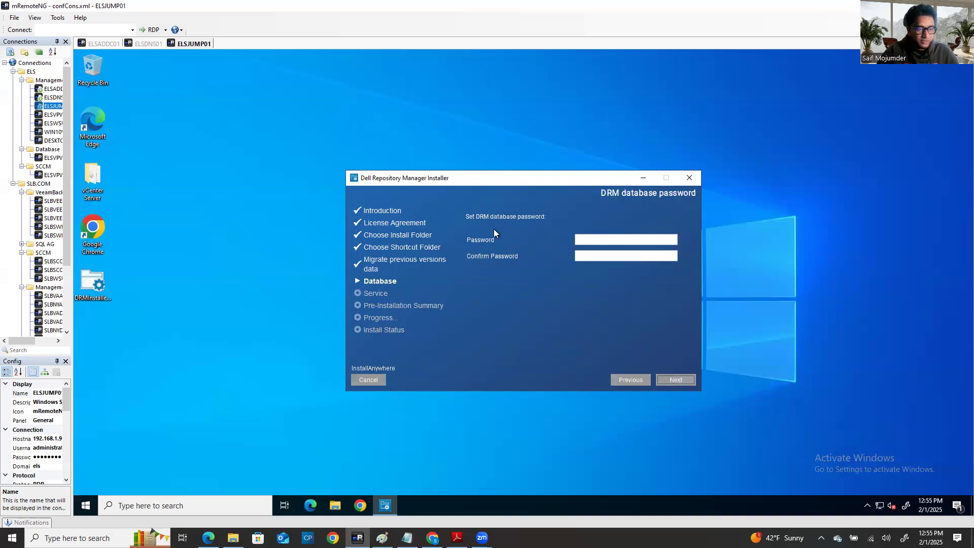
# Step: Enter and confirm the DRM database password, then continue to service initialization
pyautogui.click(601, 242)
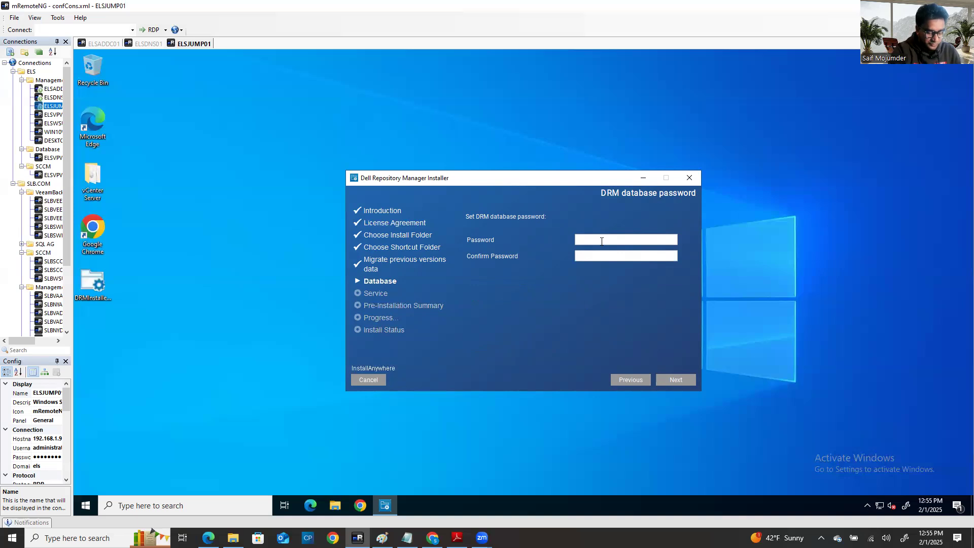
pyautogui.write('***********')
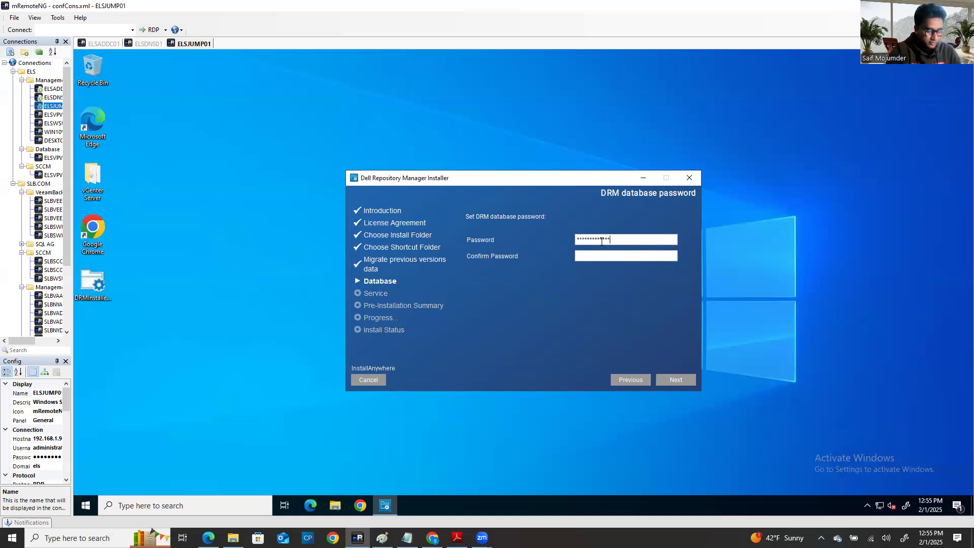
pyautogui.write('***********')
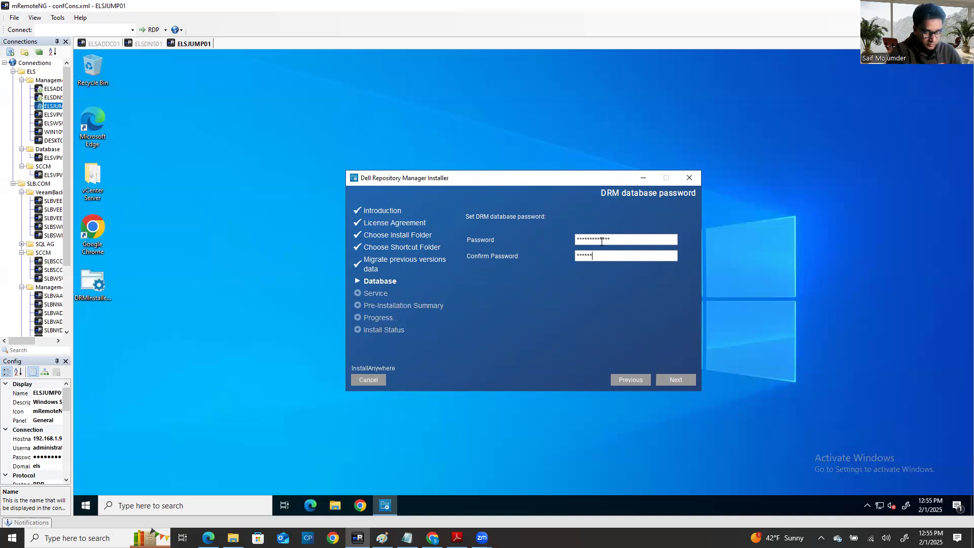
pyautogui.write('**')
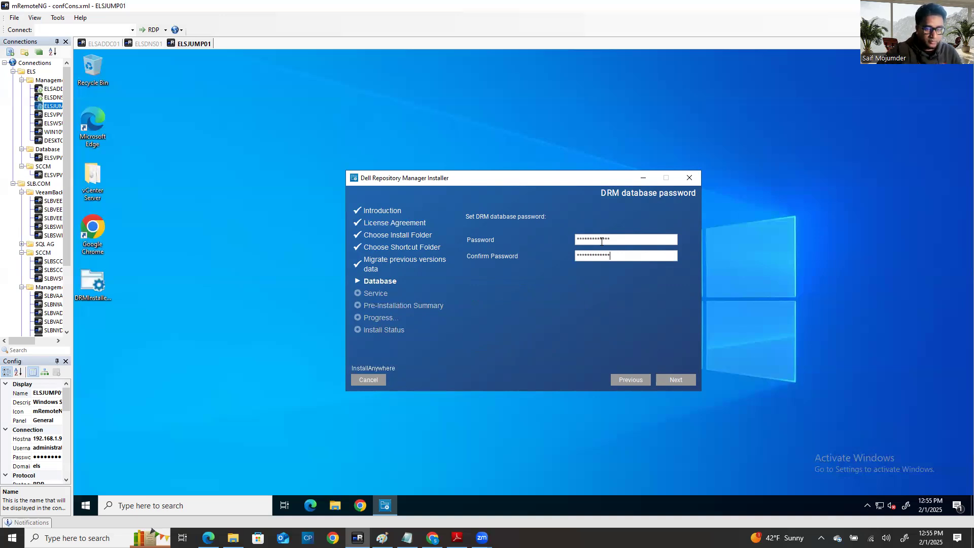
pyautogui.click(678, 381)
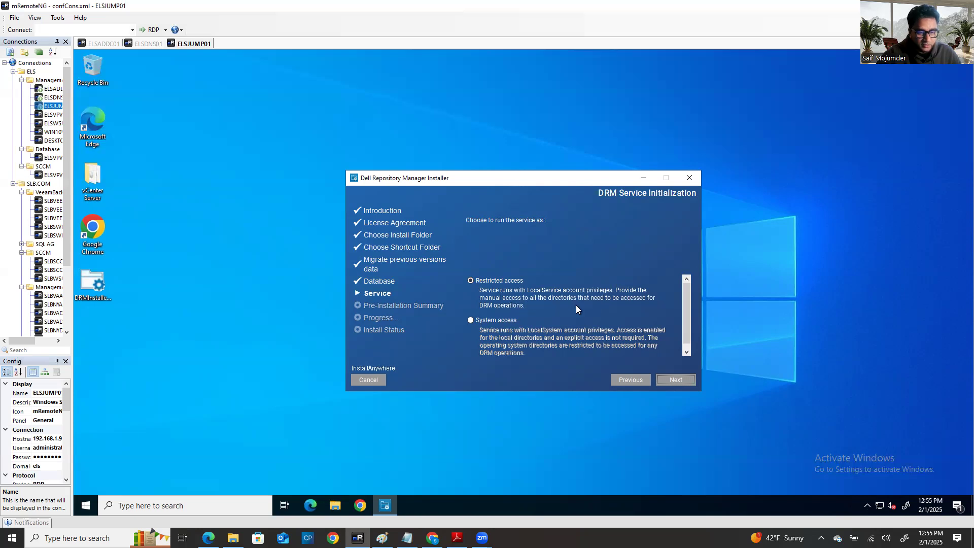
# Step: Run the DRM service with system access, then install from the Pre-Installation Summary
pyautogui.click(515, 320)
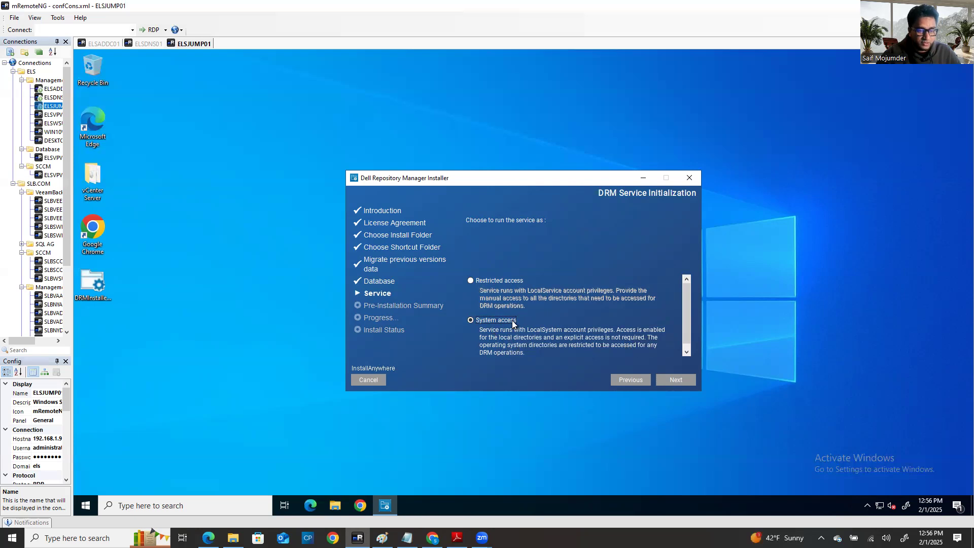
pyautogui.click(677, 381)
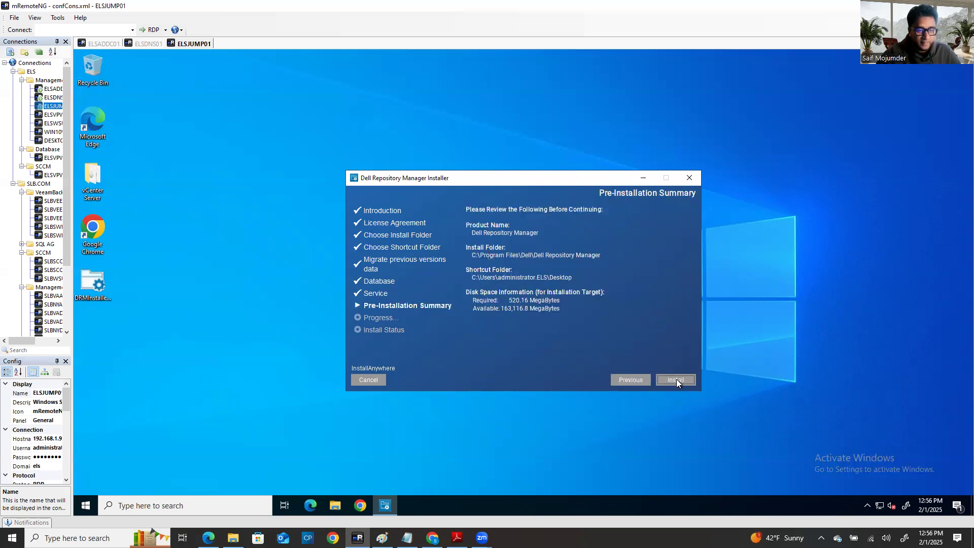
pyautogui.click(677, 379)
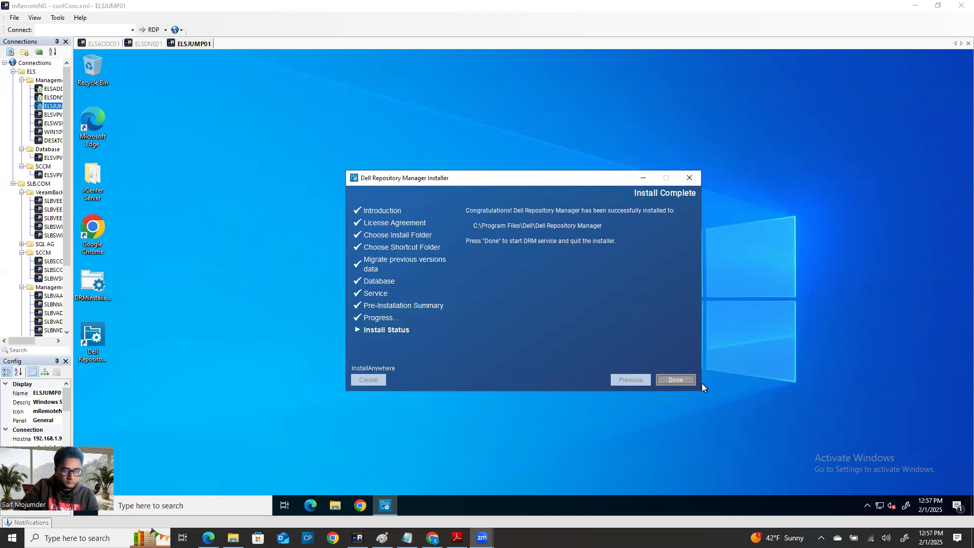
# Step: Finish the installer to start the DRM service and acknowledge the Service Installation Successful message
pyautogui.click(674, 381)
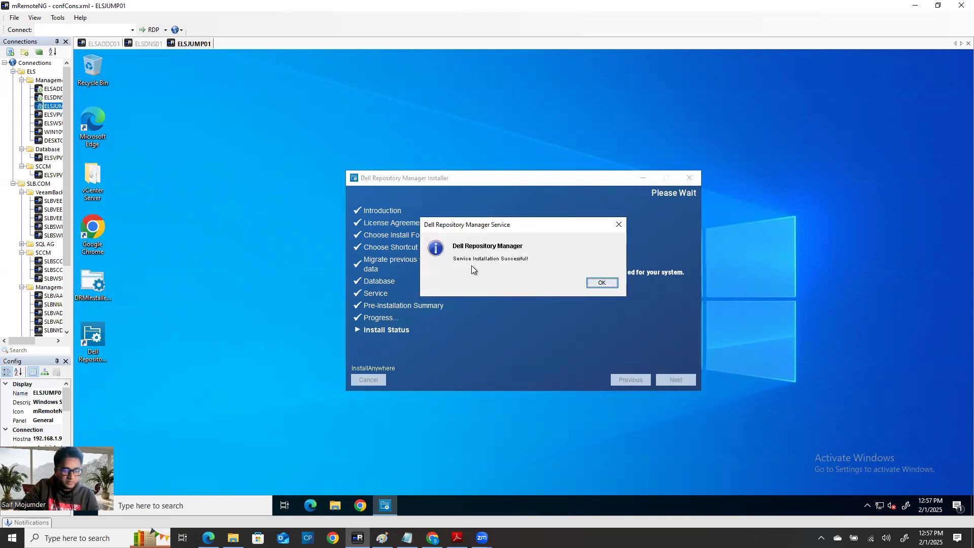
pyautogui.click(593, 283)
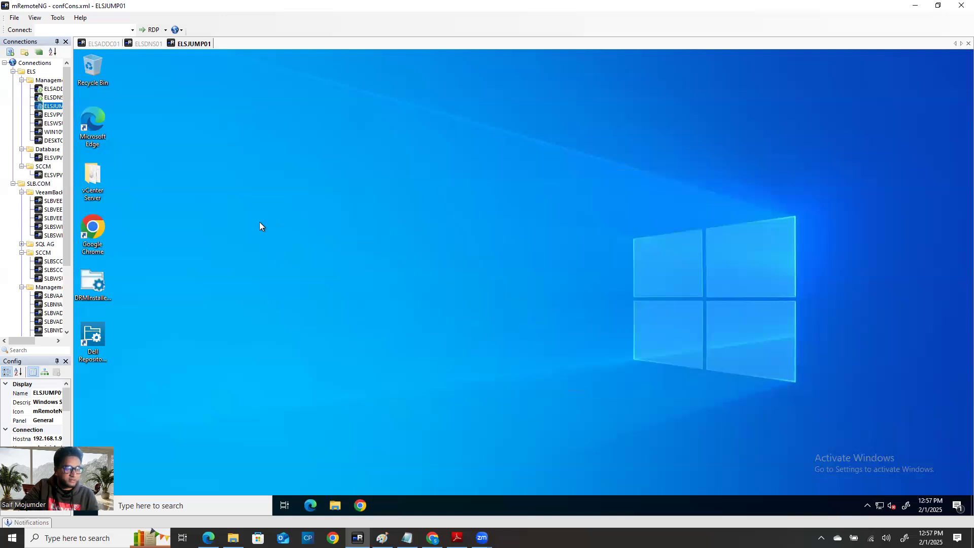
# Step: Run Dell Repository Manager as administrator, dismiss the 'Service is not running' error, and open Windows search
pyautogui.rightClick(389, 297)
pyautogui.click(323, 329)
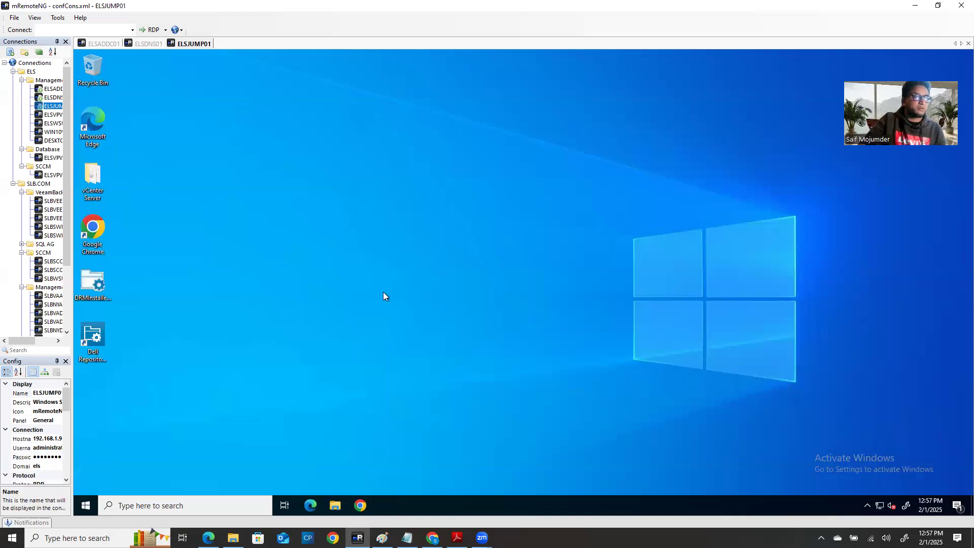
pyautogui.rightClick(104, 334)
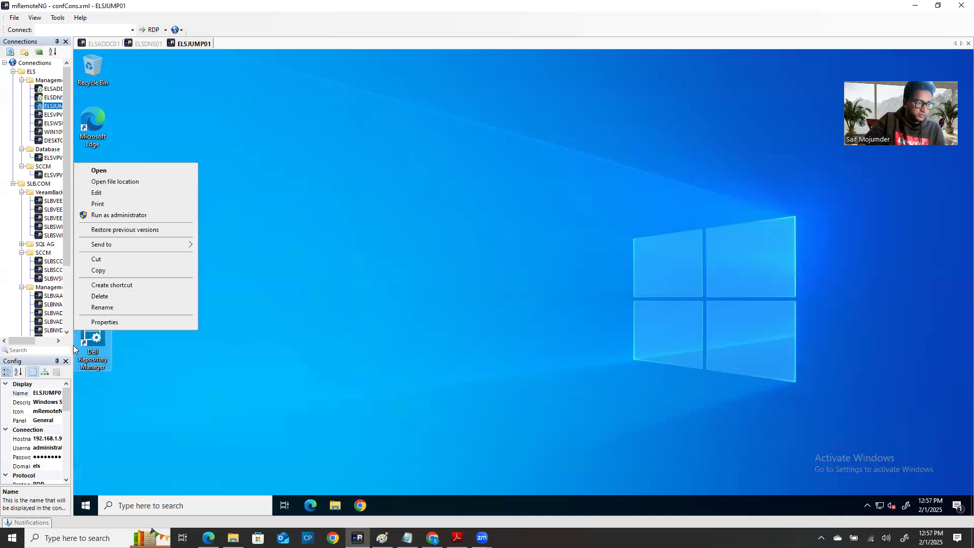
pyautogui.click(274, 368)
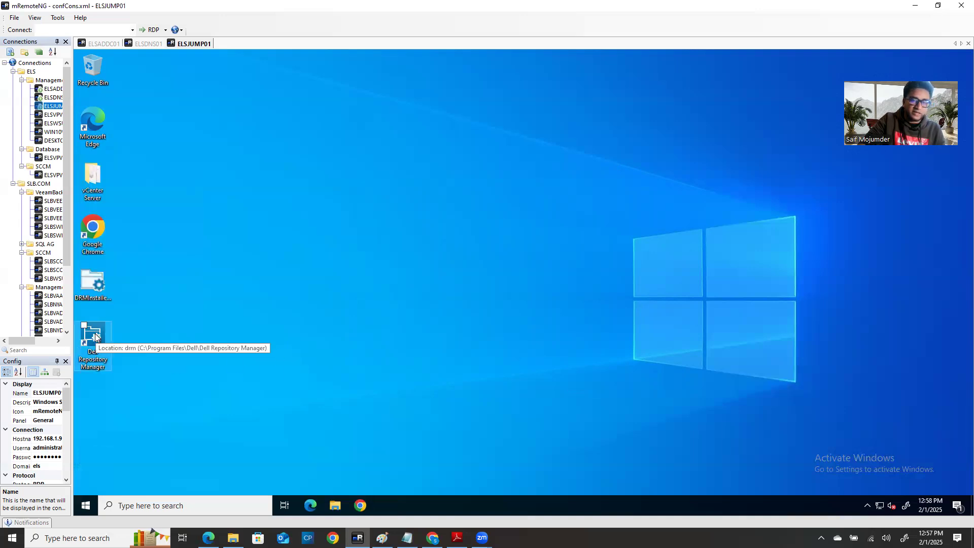
pyautogui.rightClick(97, 337)
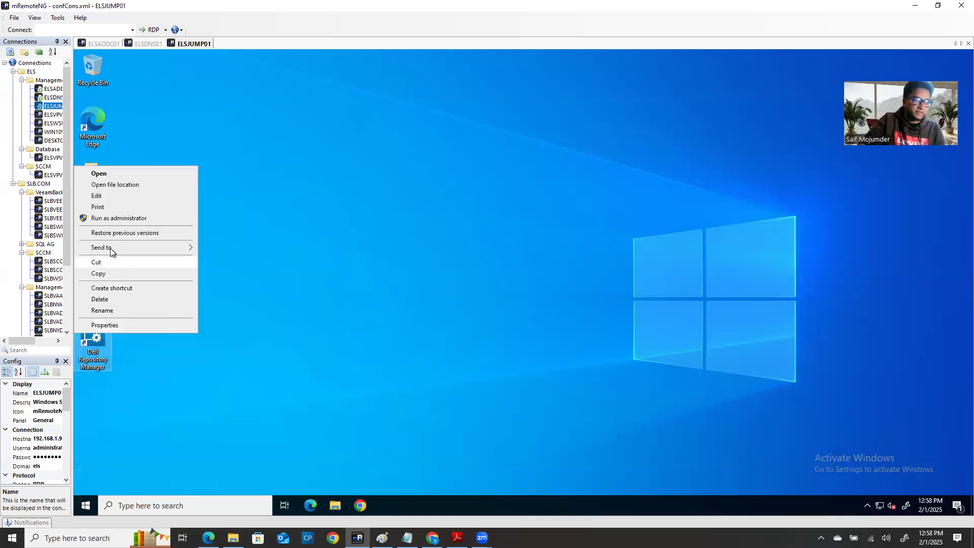
pyautogui.click(112, 219)
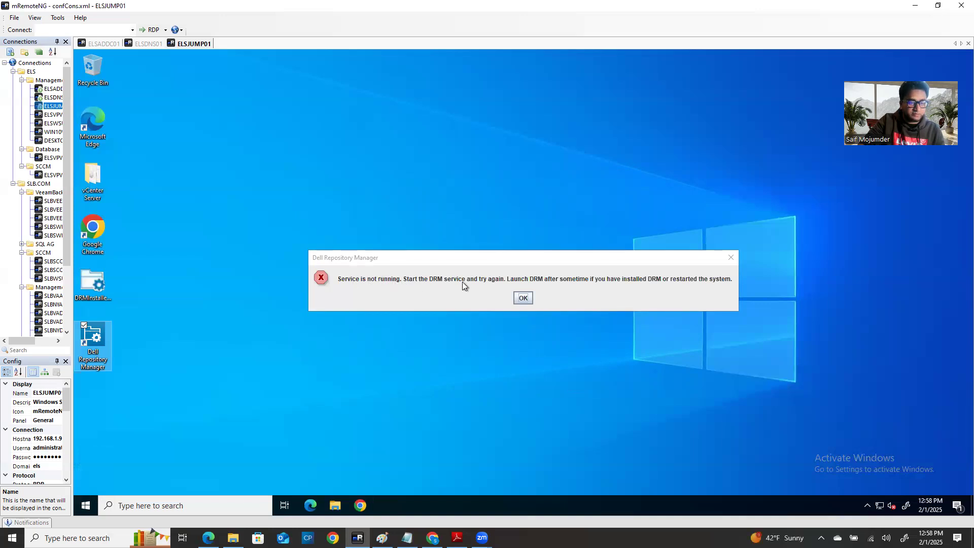
pyautogui.click(523, 299)
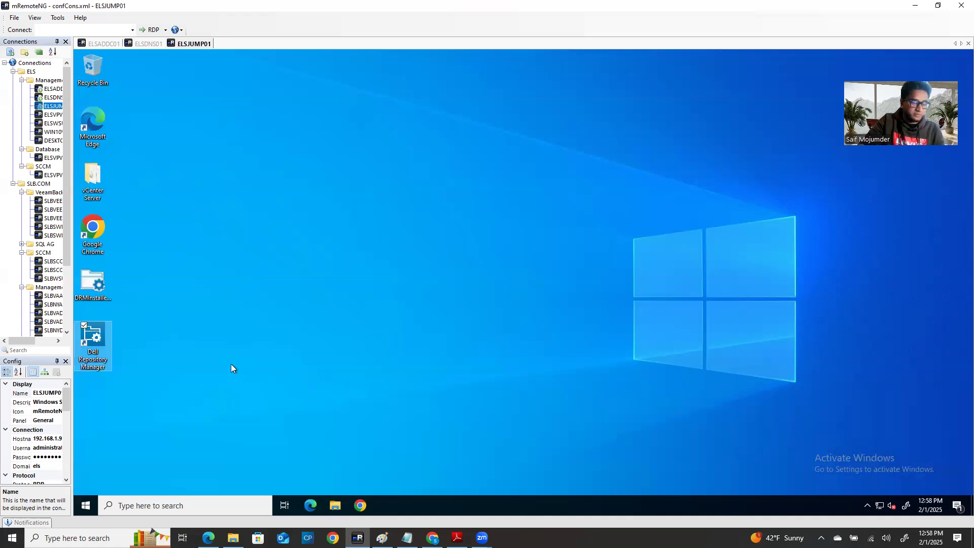
pyautogui.click(130, 505)
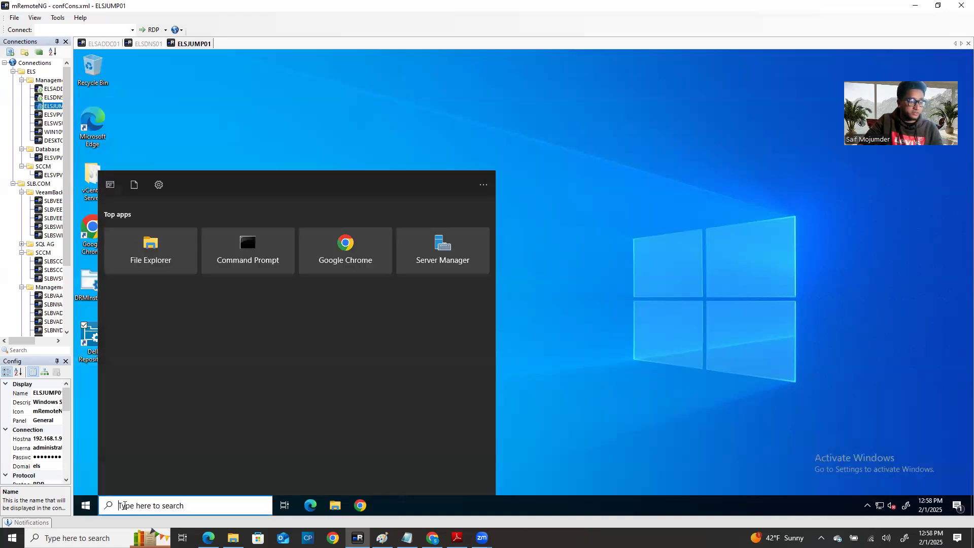
# Step: Open the Services app, maximize it, and widen the Name column to show full names
pyautogui.write('services')
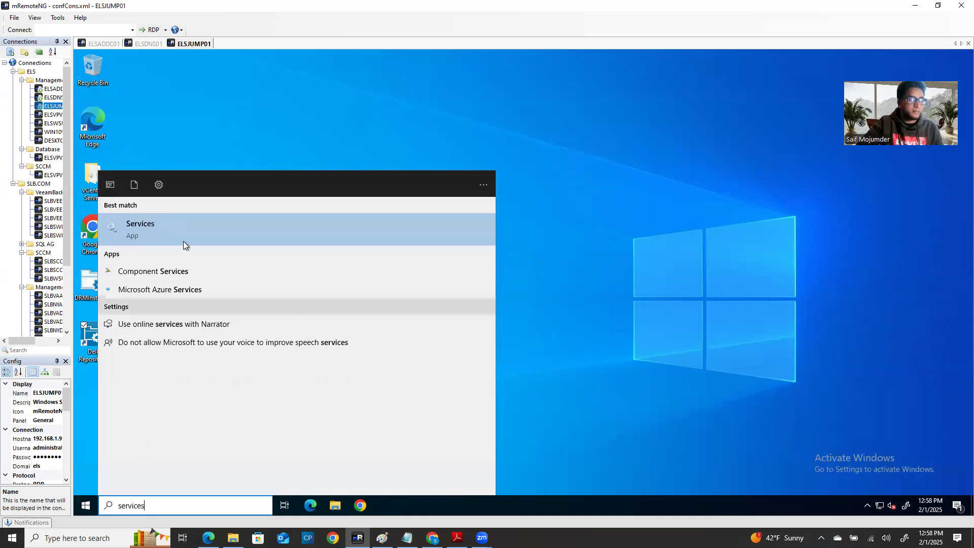
pyautogui.click(178, 224)
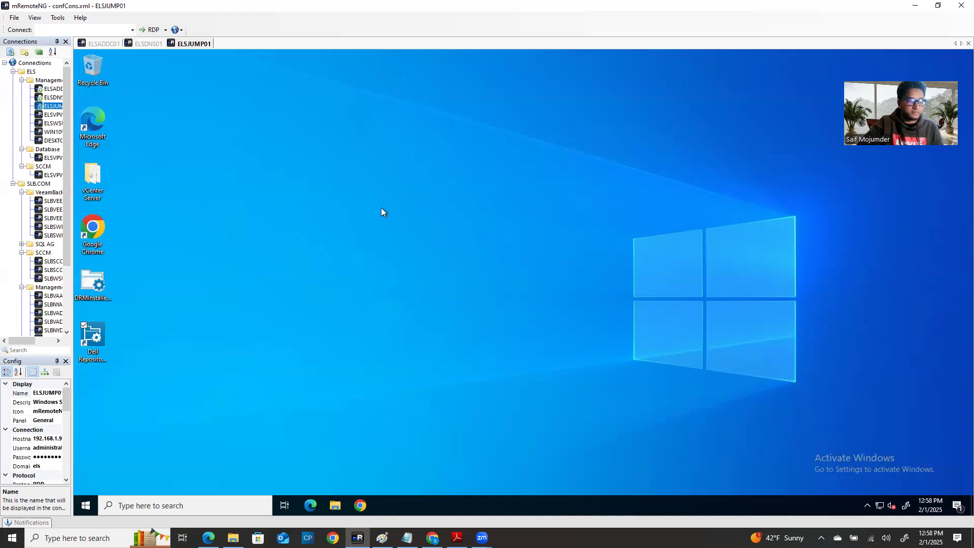
pyautogui.moveTo(311, 88); pyautogui.dragTo(428, 76)
pyautogui.click(606, 73)
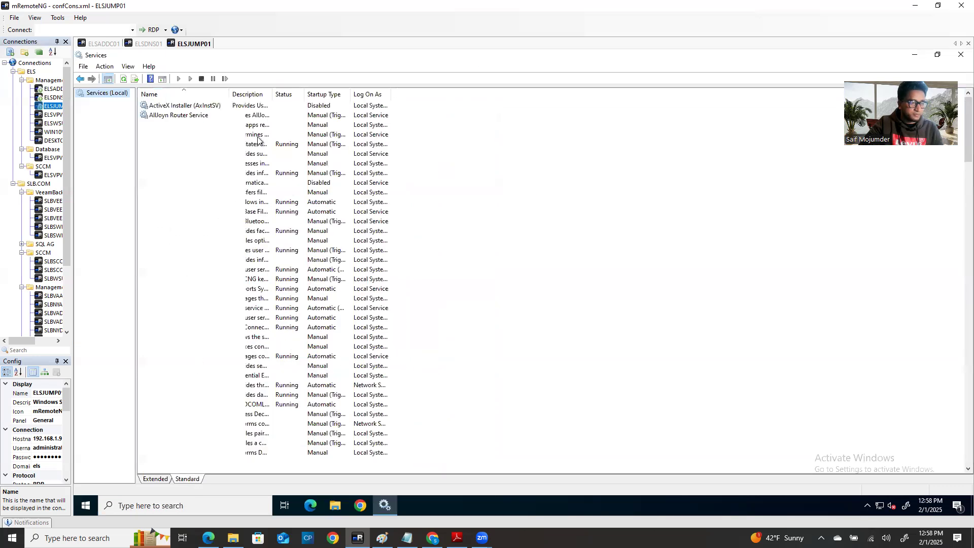
pyautogui.moveTo(229, 95); pyautogui.dragTo(369, 95)
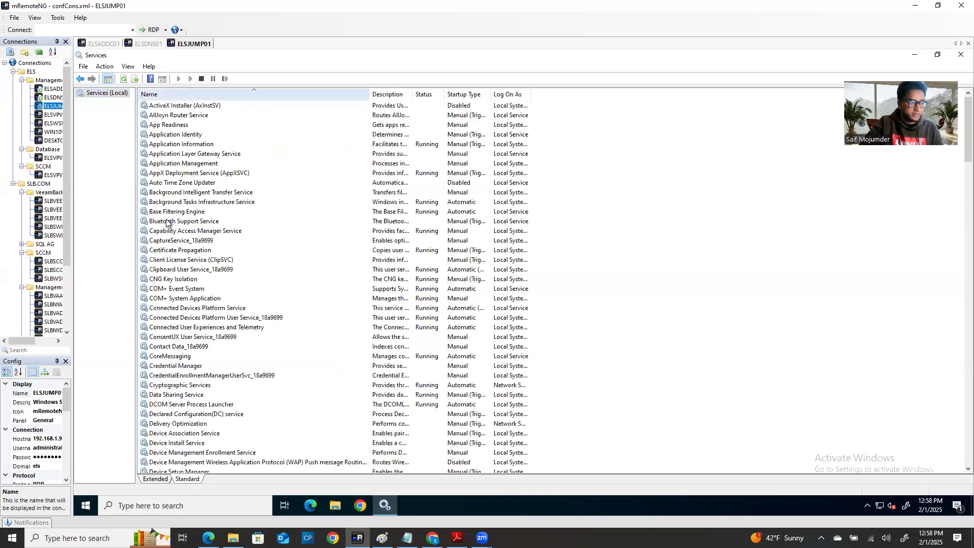
# Step: Locate DRMService in the list, restart it, and minimize Services
pyautogui.click(167, 222)
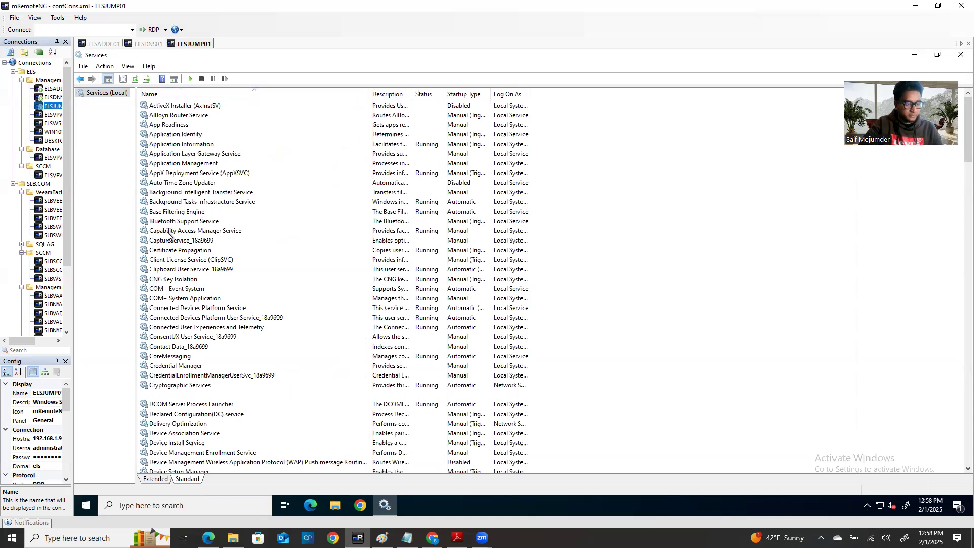
pyautogui.click(232, 396)
pyautogui.scroll(-5, 227, 406)
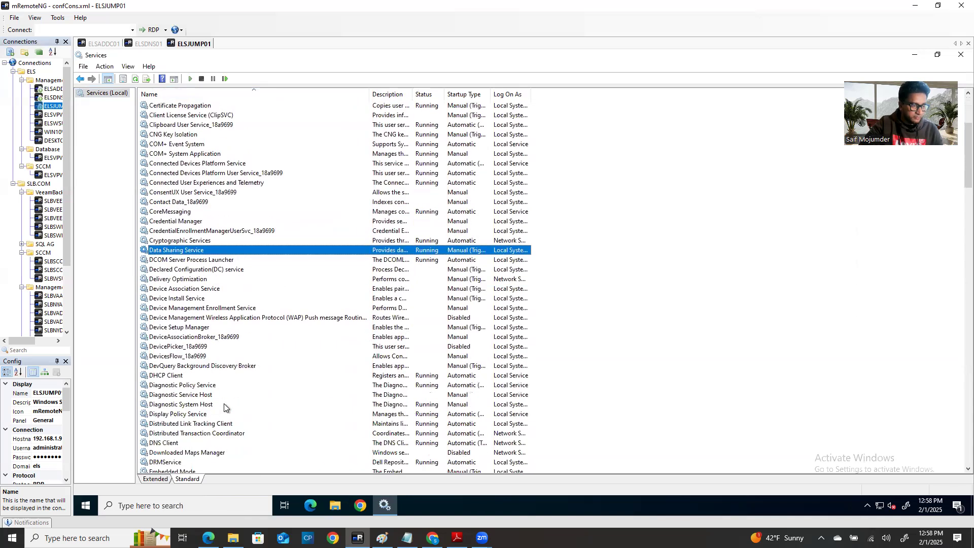
pyautogui.scroll(-1, 227, 406)
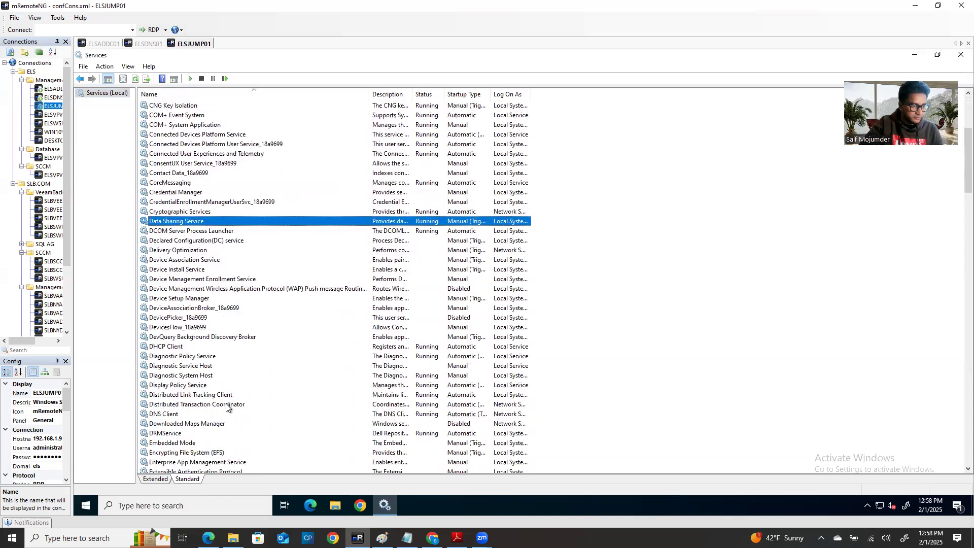
pyautogui.scroll(-1, 226, 406)
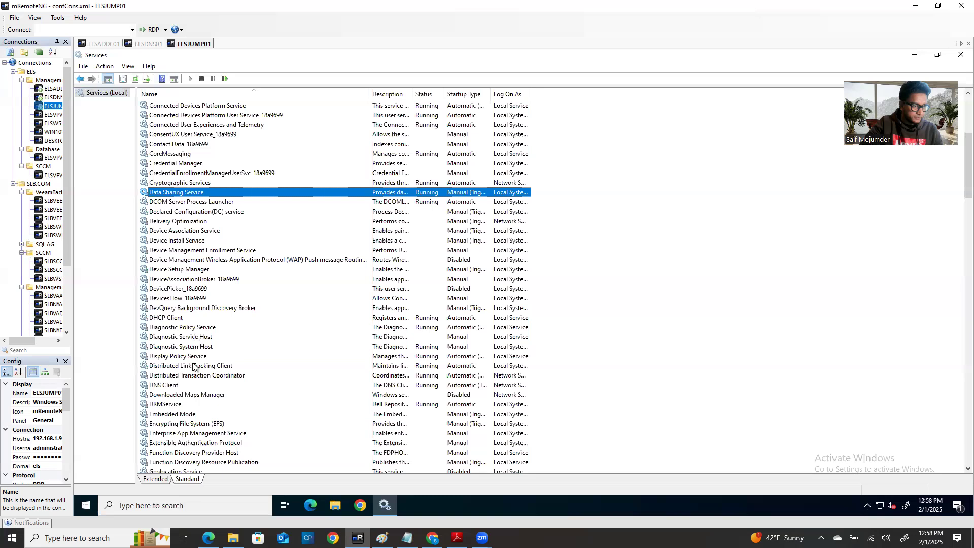
pyautogui.scroll(-2, 194, 381)
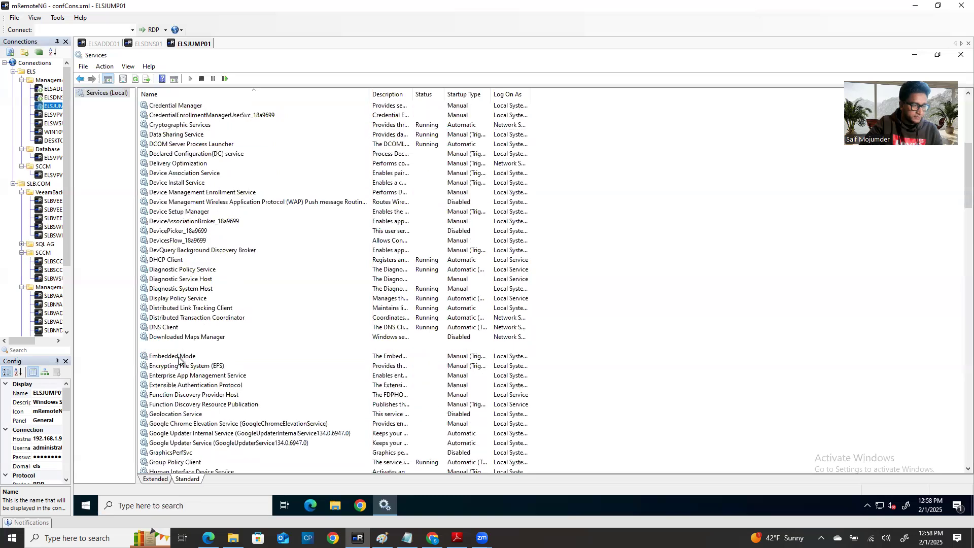
pyautogui.click(162, 348)
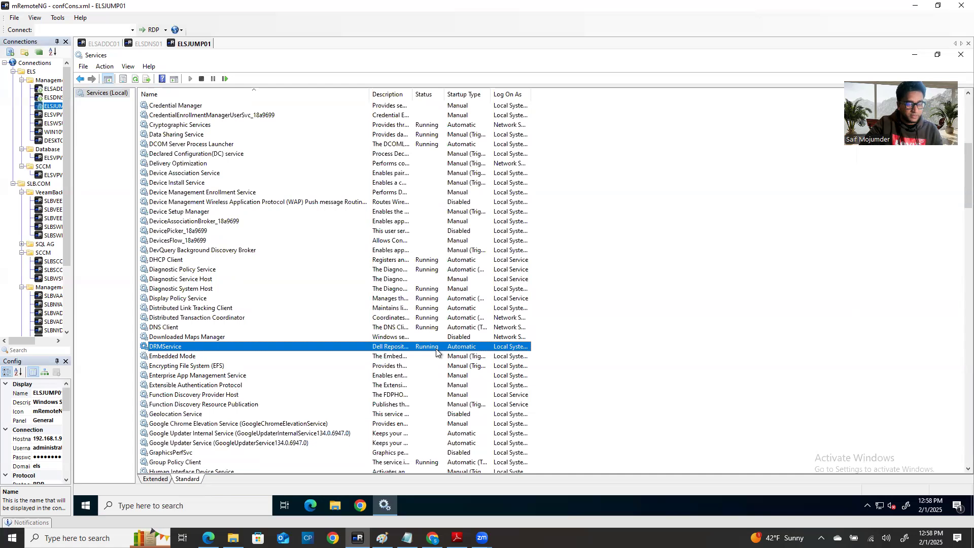
pyautogui.rightClick(386, 349)
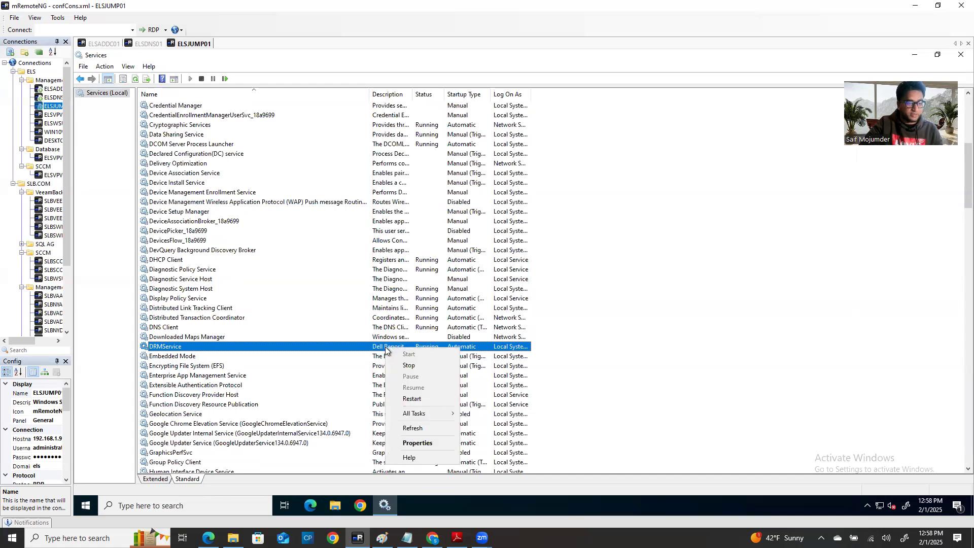
pyautogui.rightClick(337, 345)
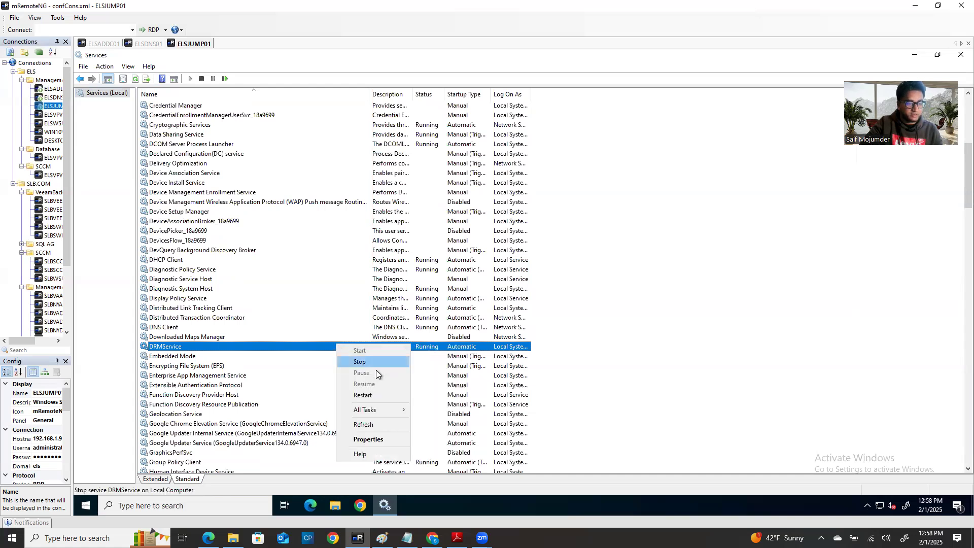
pyautogui.click(381, 399)
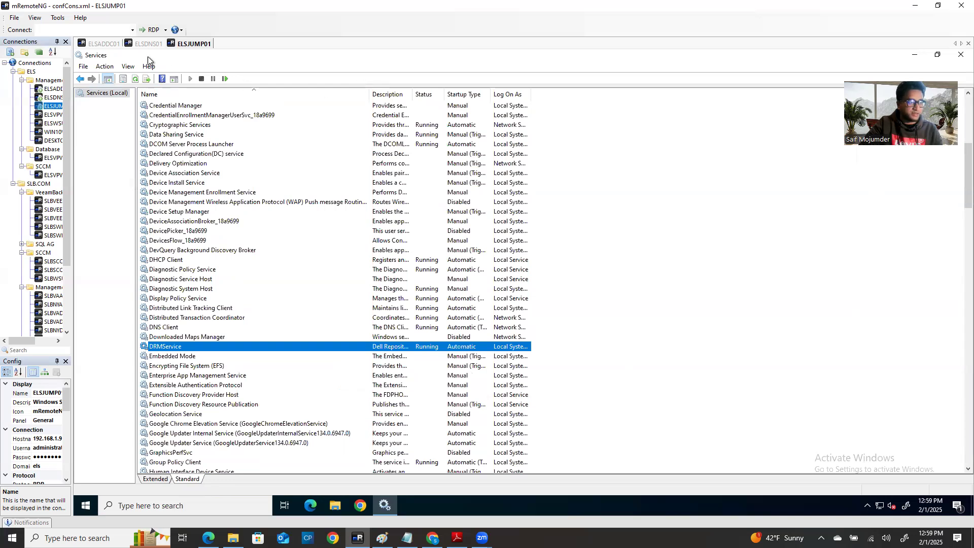
pyautogui.click(924, 57)
# Step: Launch Dell Repository Manager as administrator again and dismiss the 'Service is not running' error
pyautogui.rightClick(93, 335)
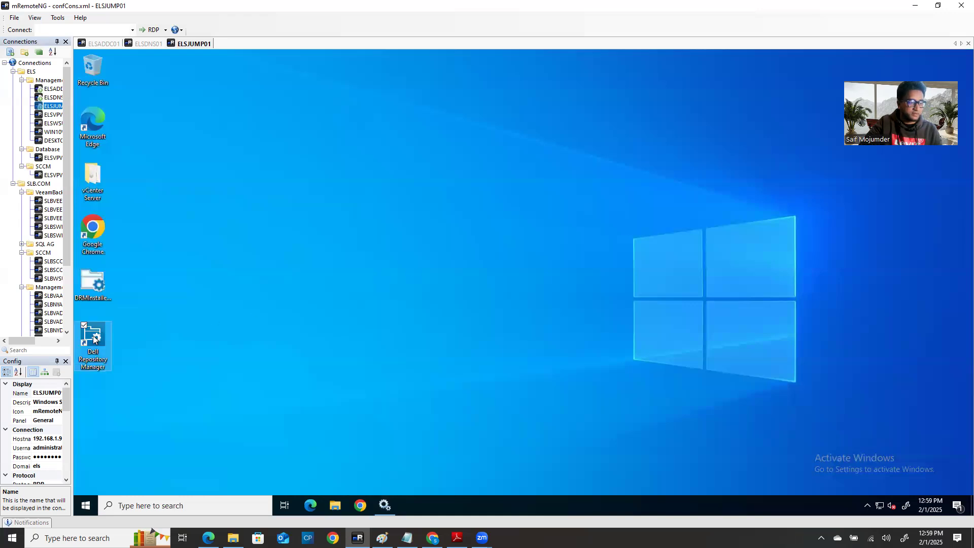
pyautogui.click(119, 220)
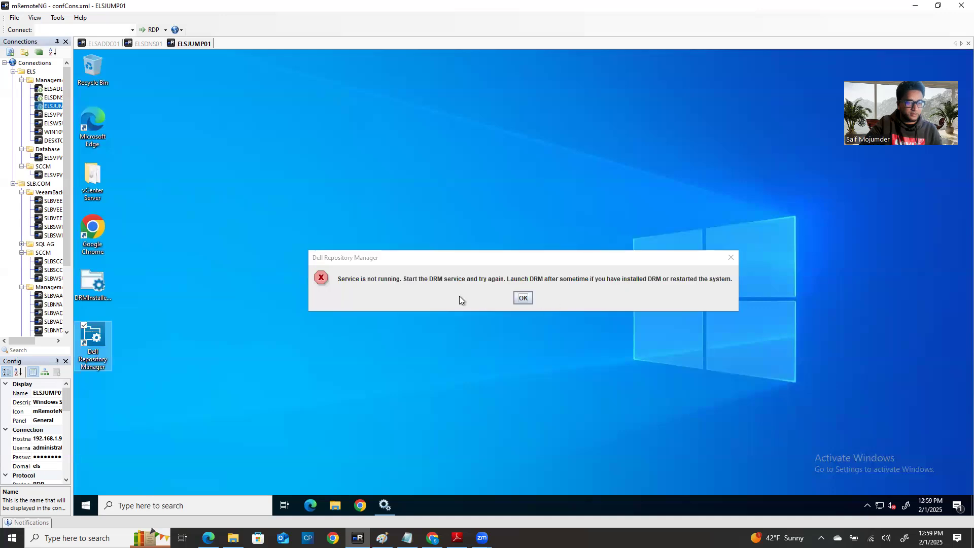
pyautogui.click(522, 297)
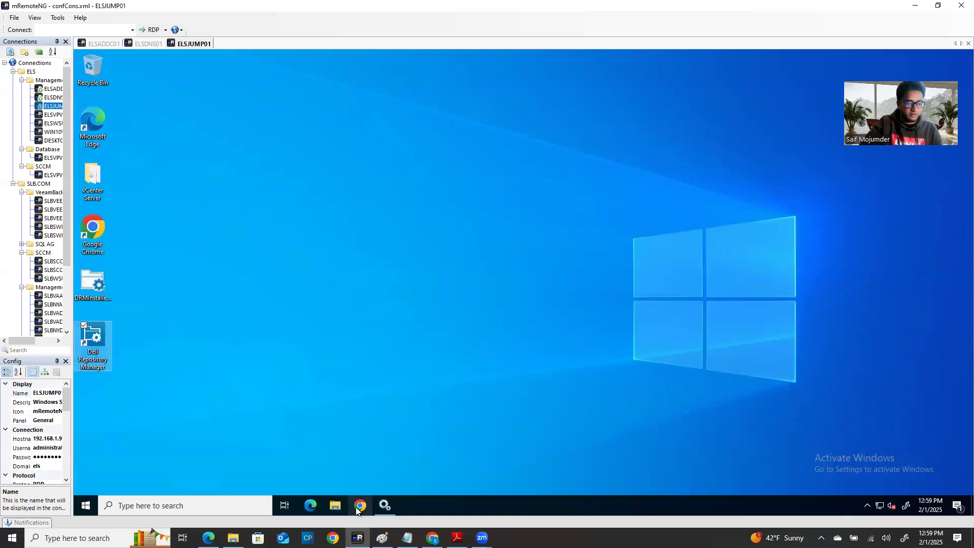
# Step: Stop and then start DRMService in Services, then minimize the window
pyautogui.click(382, 507)
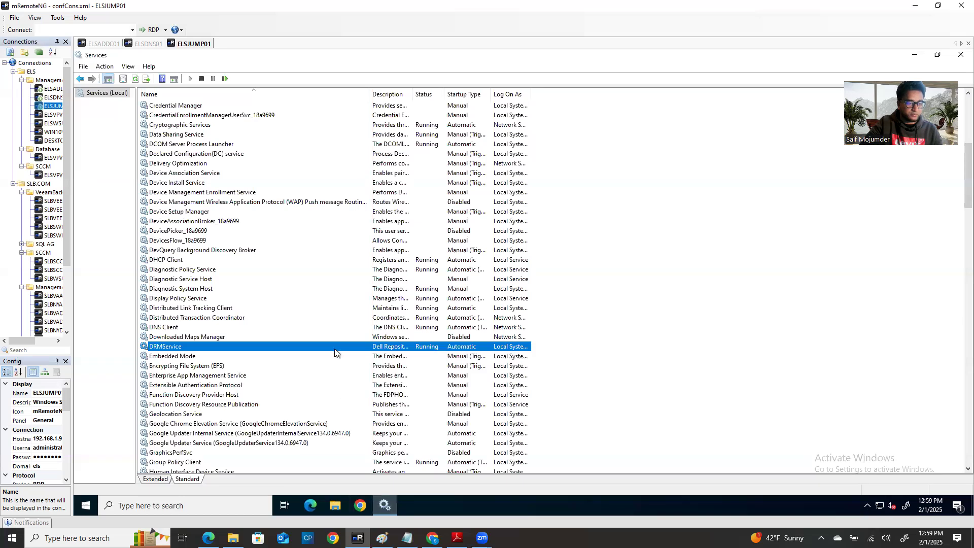
pyautogui.rightClick(335, 348)
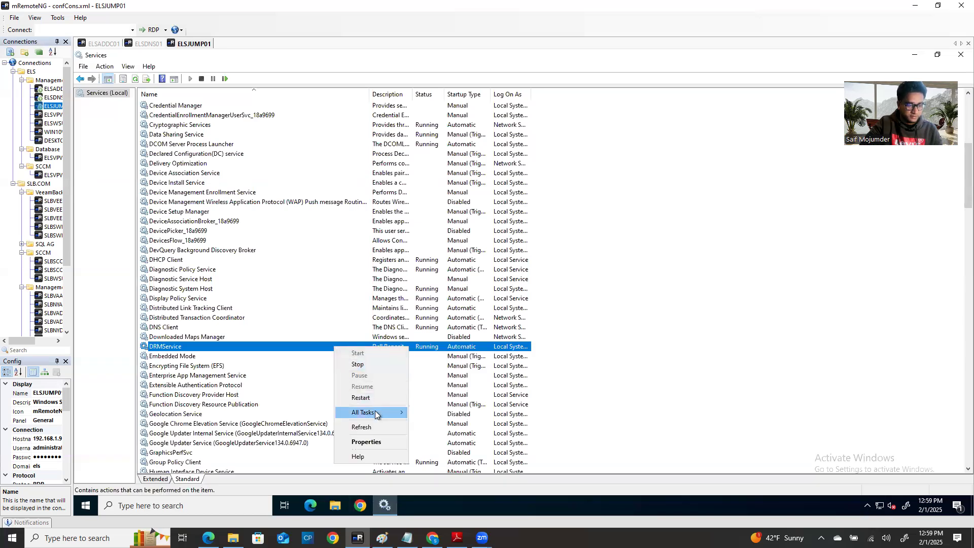
pyautogui.click(361, 364)
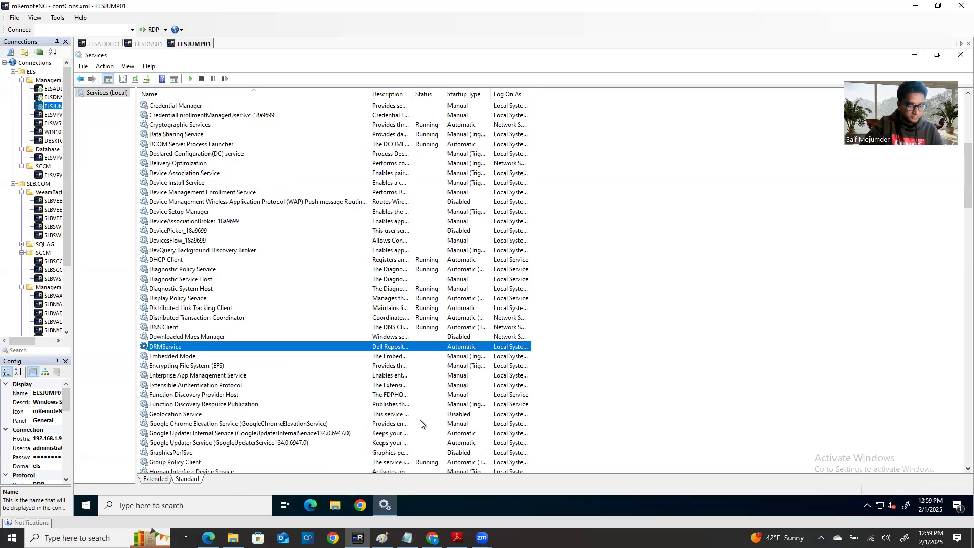
pyautogui.rightClick(267, 348)
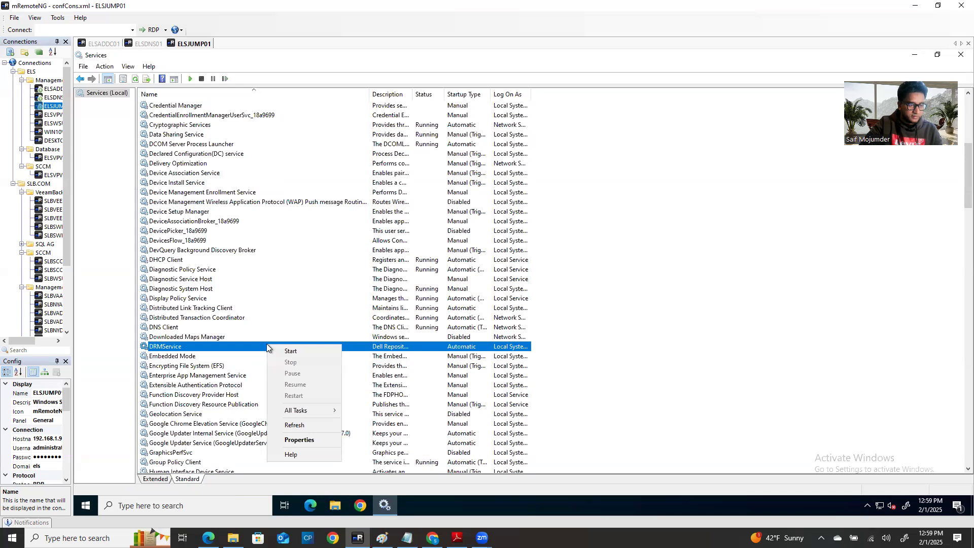
pyautogui.click(291, 351)
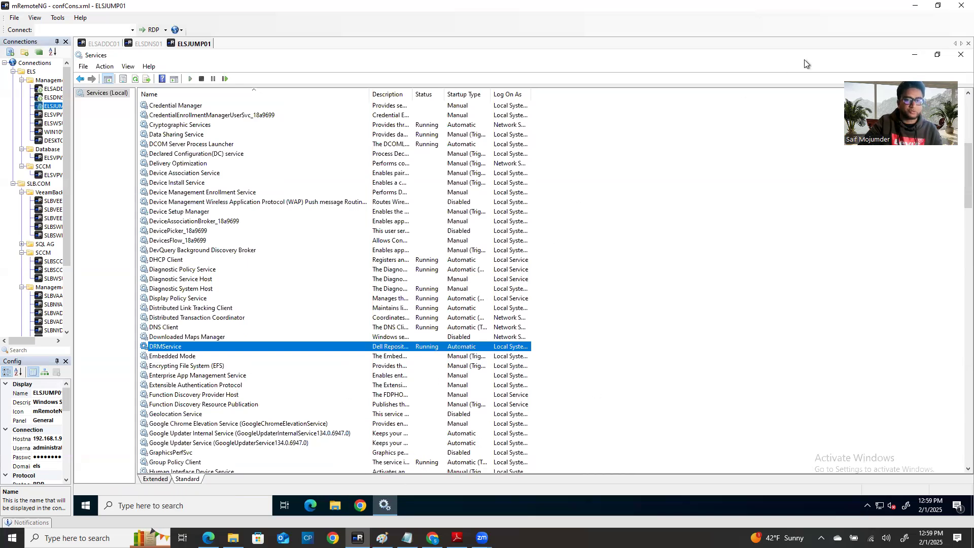
pyautogui.click(911, 56)
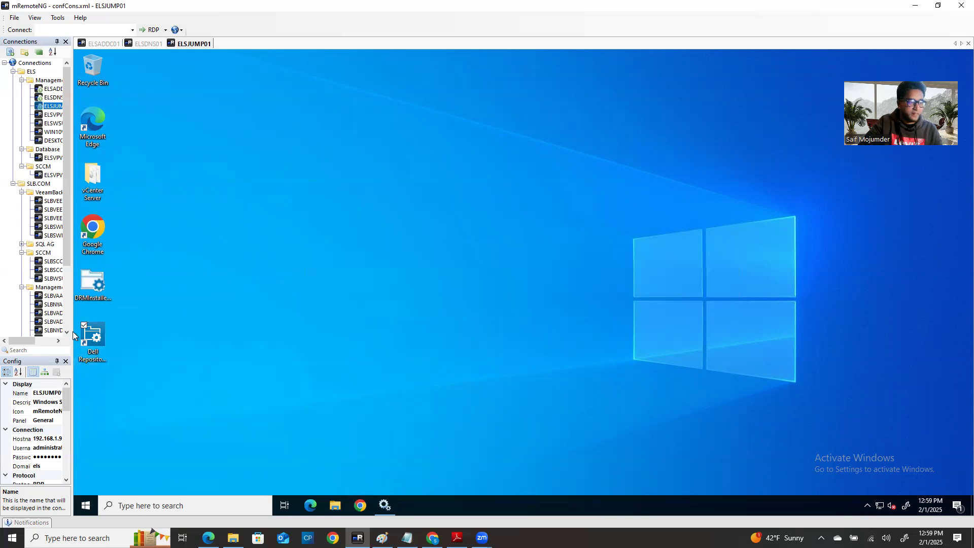
# Step: Retry Dell Repository Manager as administrator, dismiss the same error, then close Services
pyautogui.rightClick(76, 333)
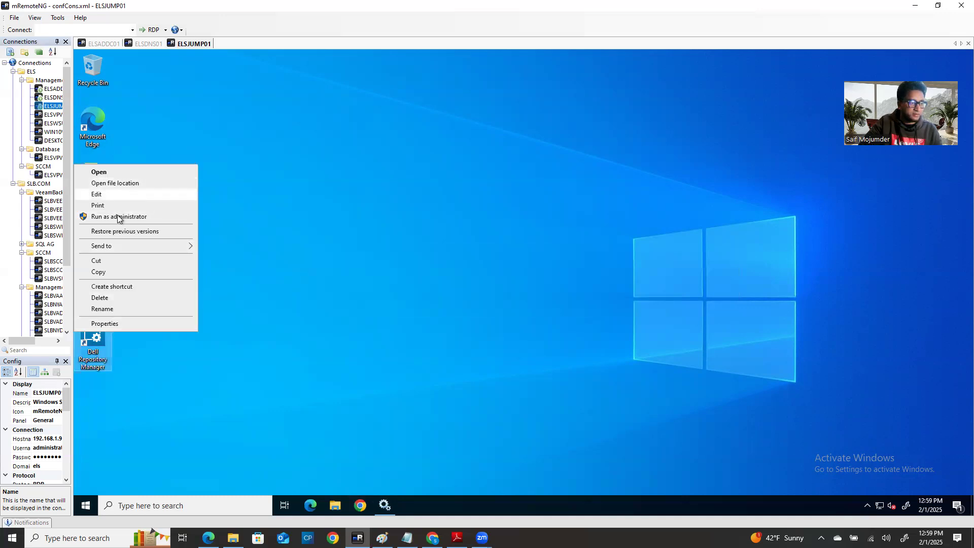
pyautogui.click(119, 218)
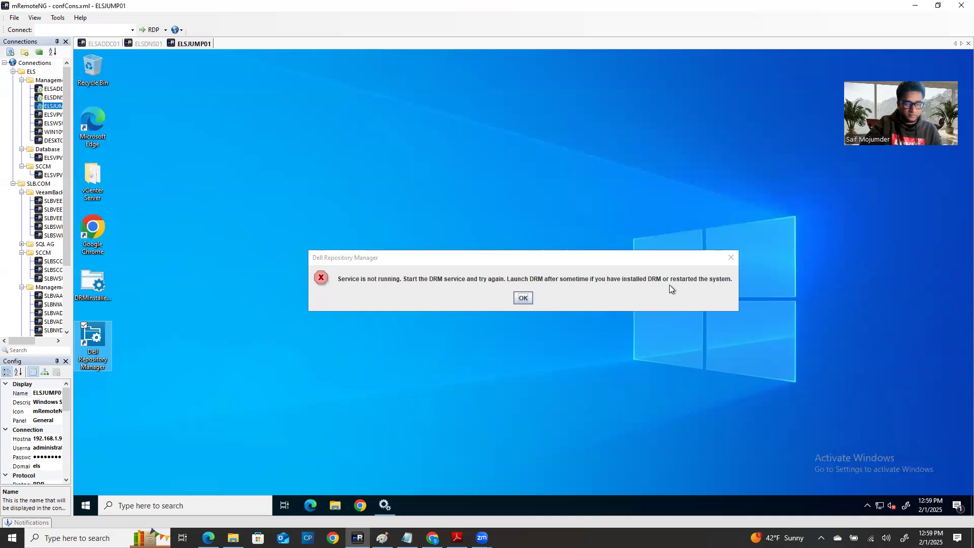
pyautogui.click(524, 298)
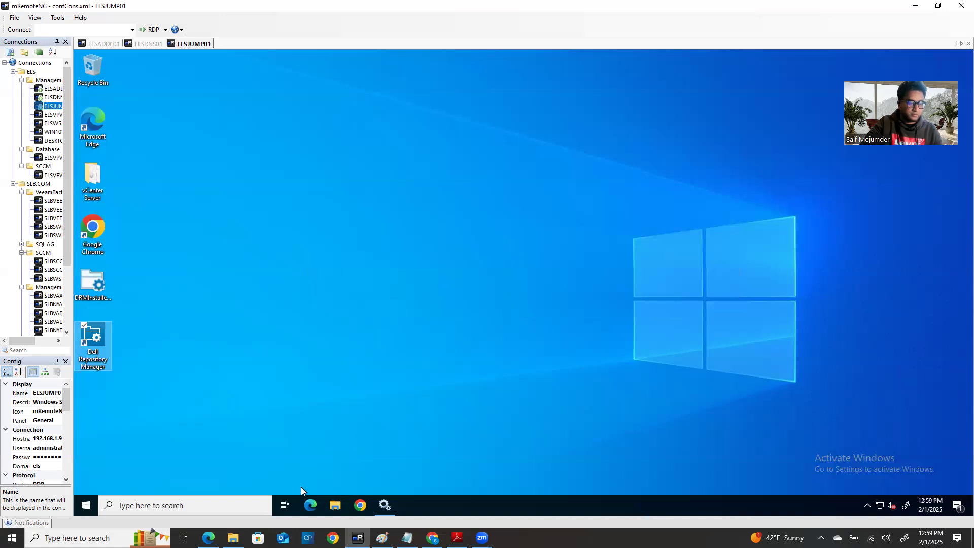
pyautogui.click(383, 506)
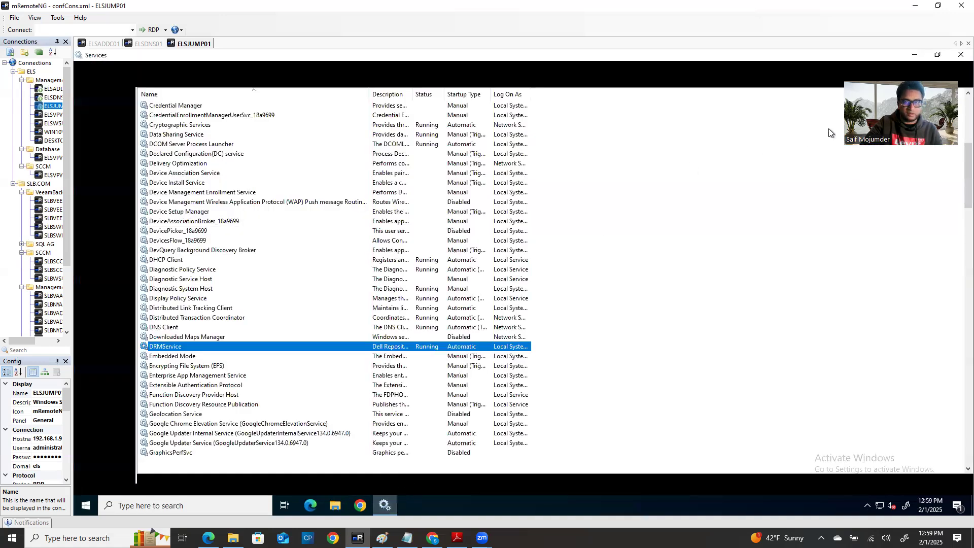
pyautogui.click(954, 59)
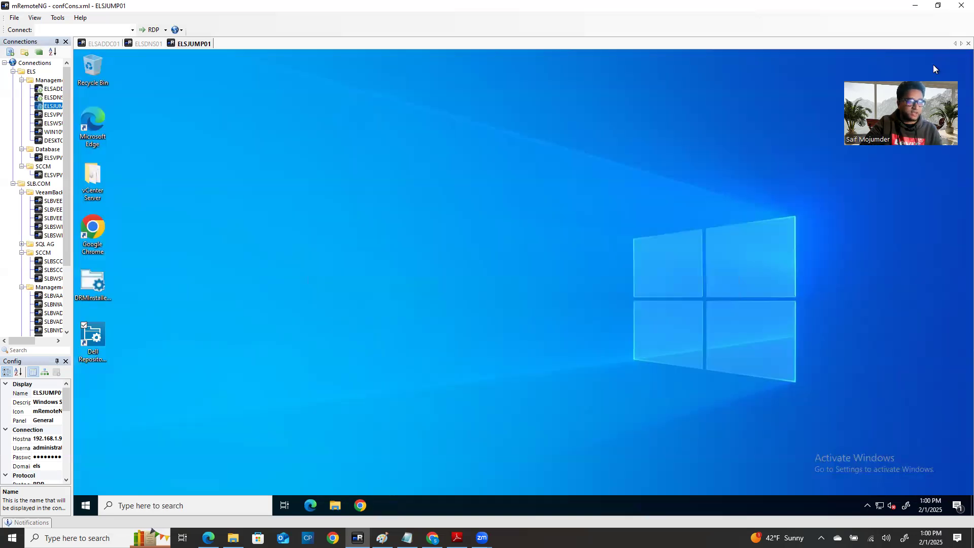
# Step: Restart ELSJUMP01 from Start > Power > Restart, giving 'Other (Planned)' as the shutdown reason
pyautogui.click(84, 505)
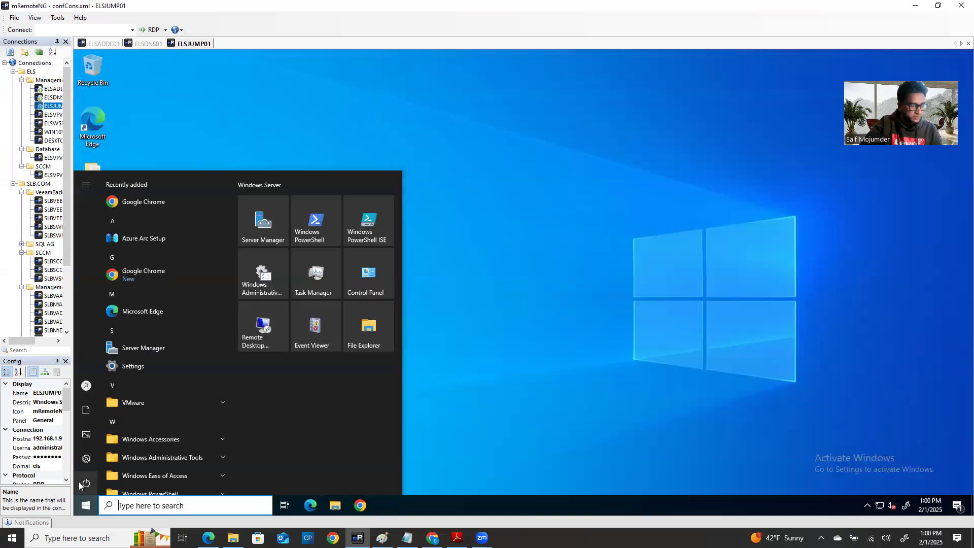
pyautogui.click(87, 385)
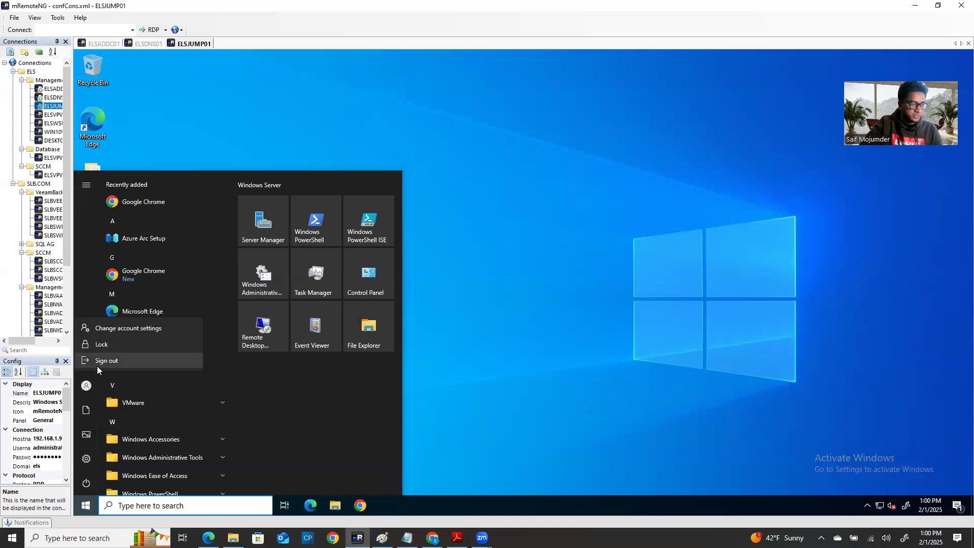
pyautogui.moveTo(87, 485)
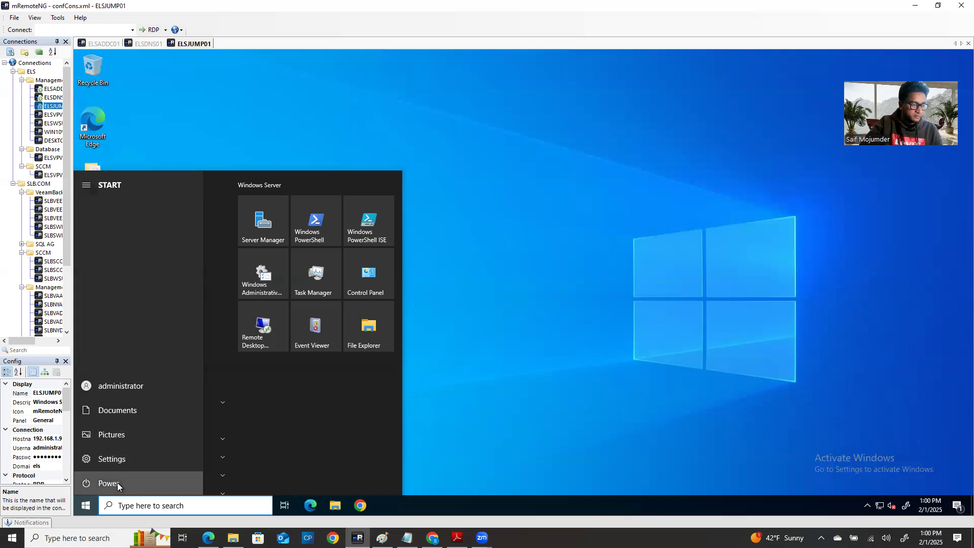
pyautogui.click(117, 482)
pyautogui.click(109, 459)
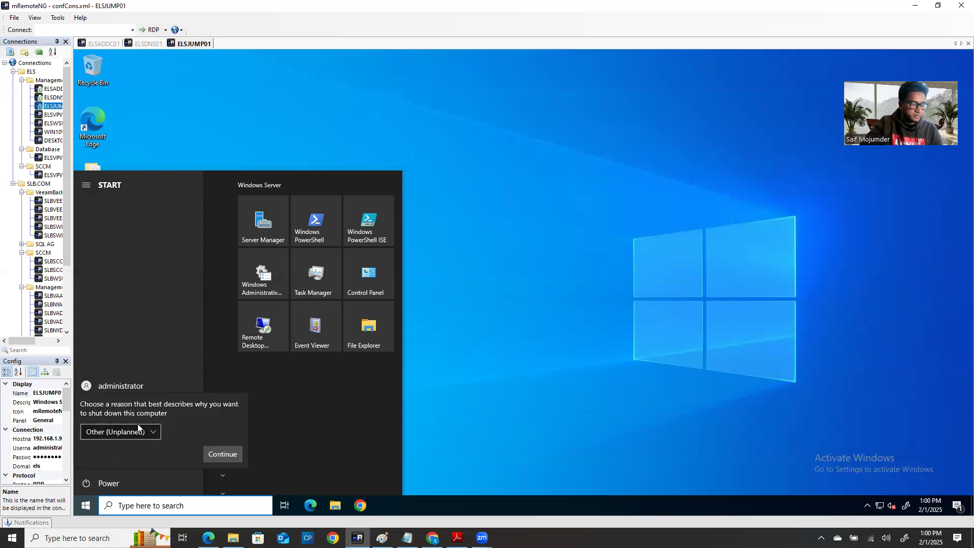
pyautogui.click(138, 430)
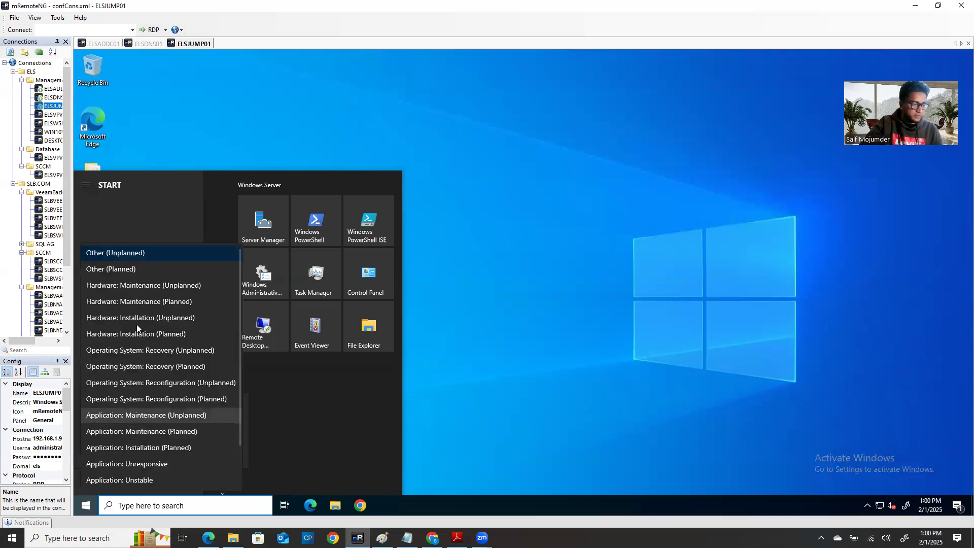
pyautogui.click(121, 269)
pyautogui.click(223, 454)
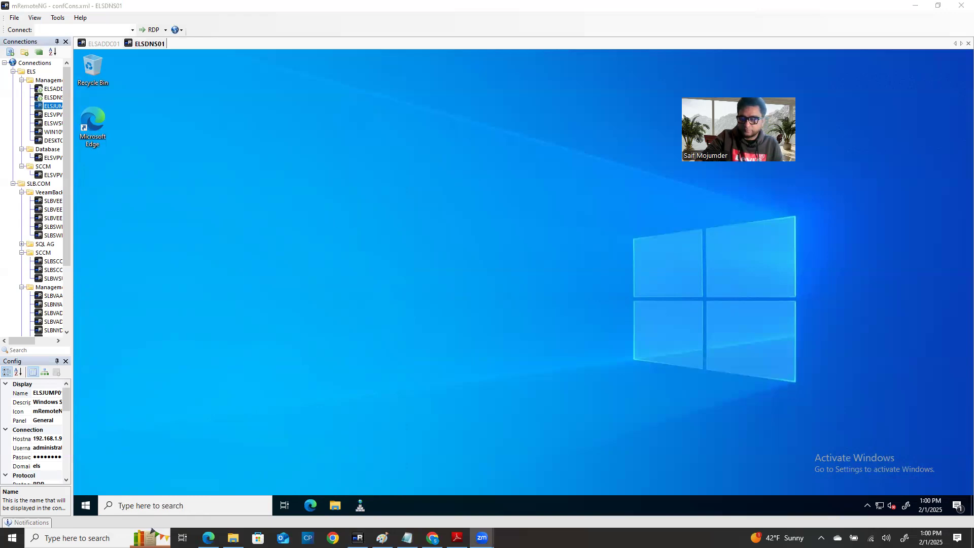
# Step: Reconnect to the ELSJUMP01 session and bring Server Manager back up
pyautogui.doubleClick(53, 106)
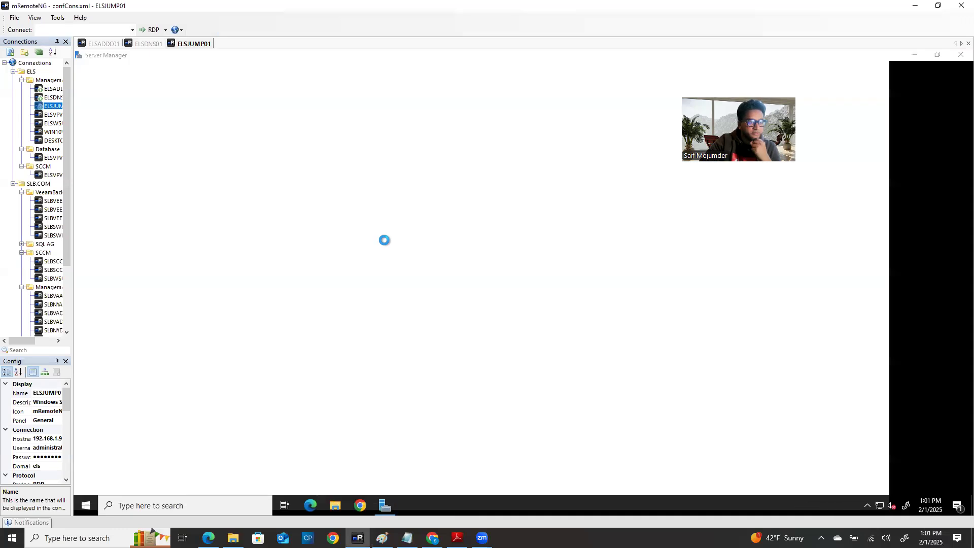
pyautogui.click(915, 55)
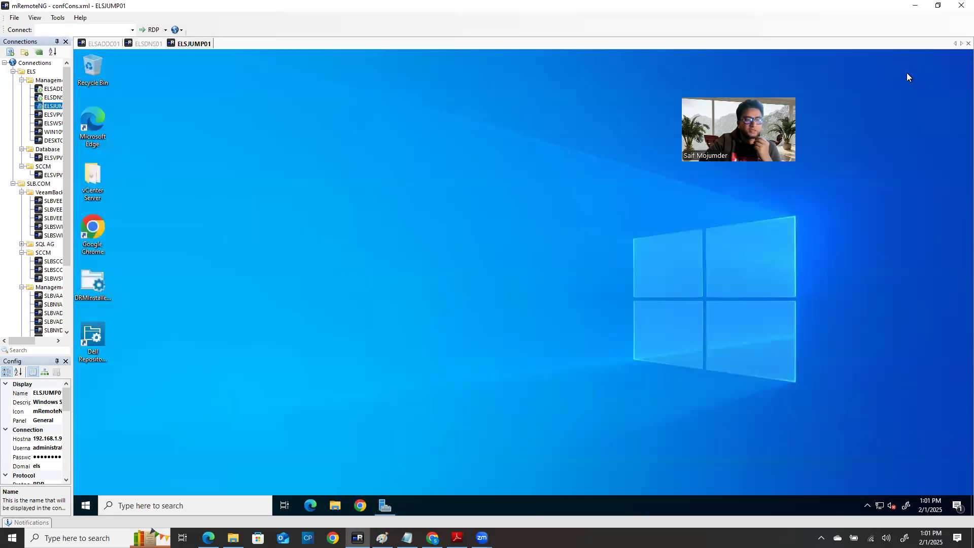
pyautogui.click(93, 338)
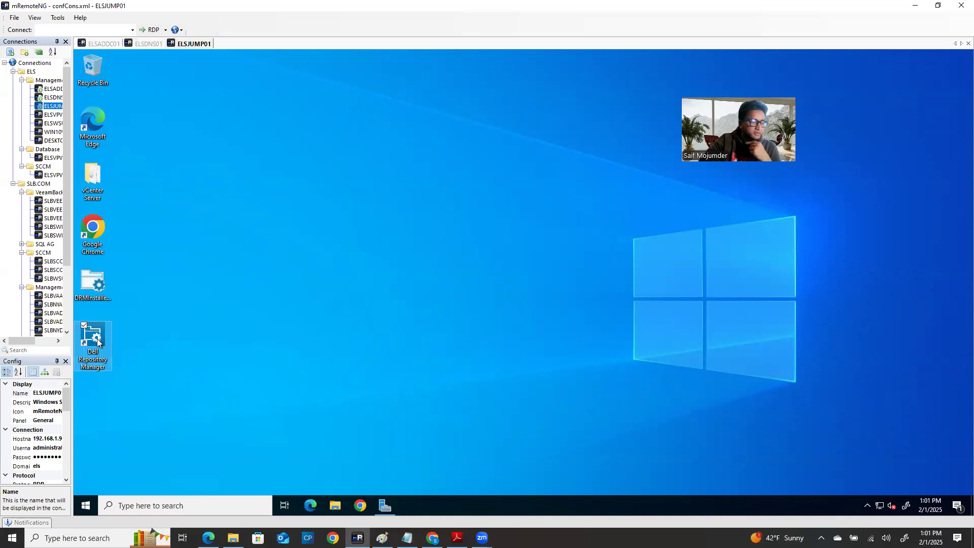
pyautogui.click(384, 506)
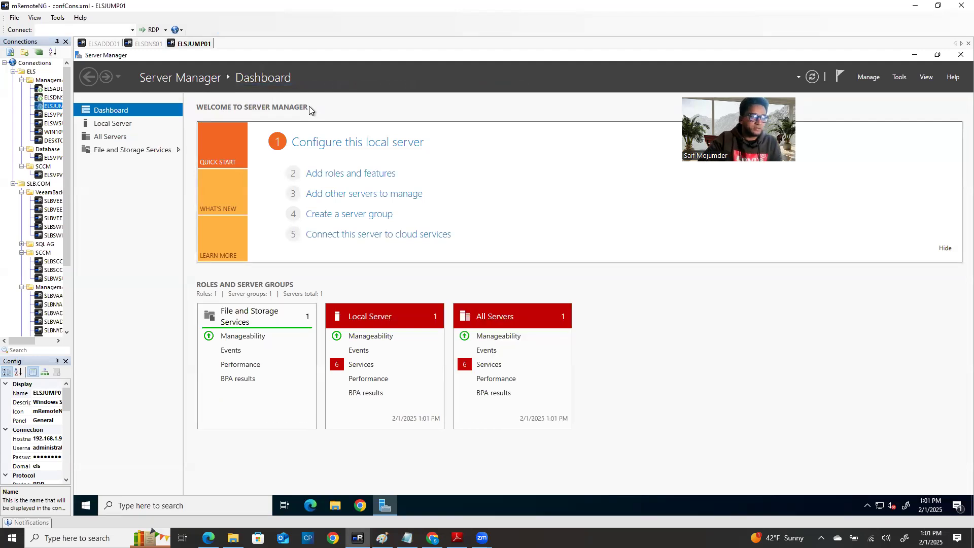
# Step: Open the Local Server's flagged services, start User Access Logging Service, and review the other five
pyautogui.click(378, 369)
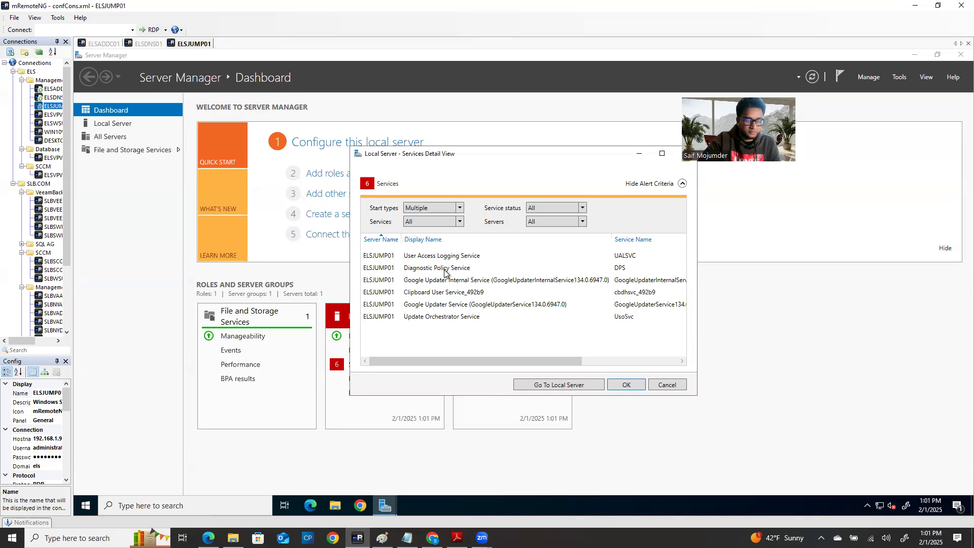
pyautogui.rightClick(444, 257)
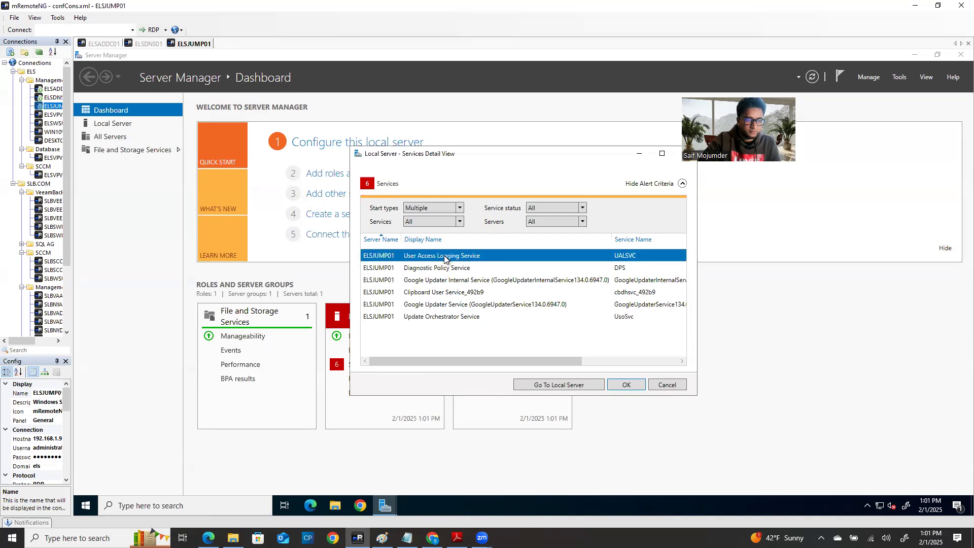
pyautogui.click(403, 265)
pyautogui.click(445, 269)
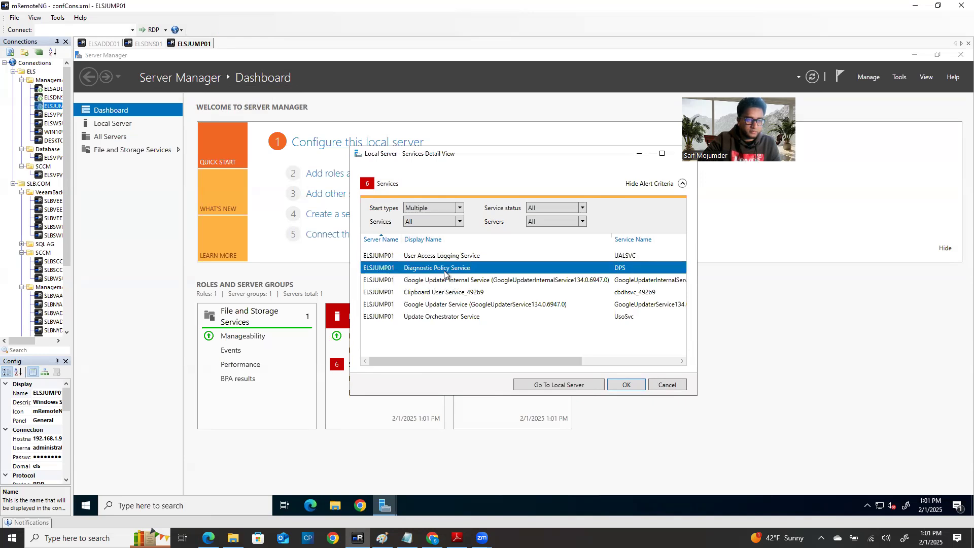
pyautogui.click(442, 282)
pyautogui.click(438, 296)
pyautogui.click(434, 305)
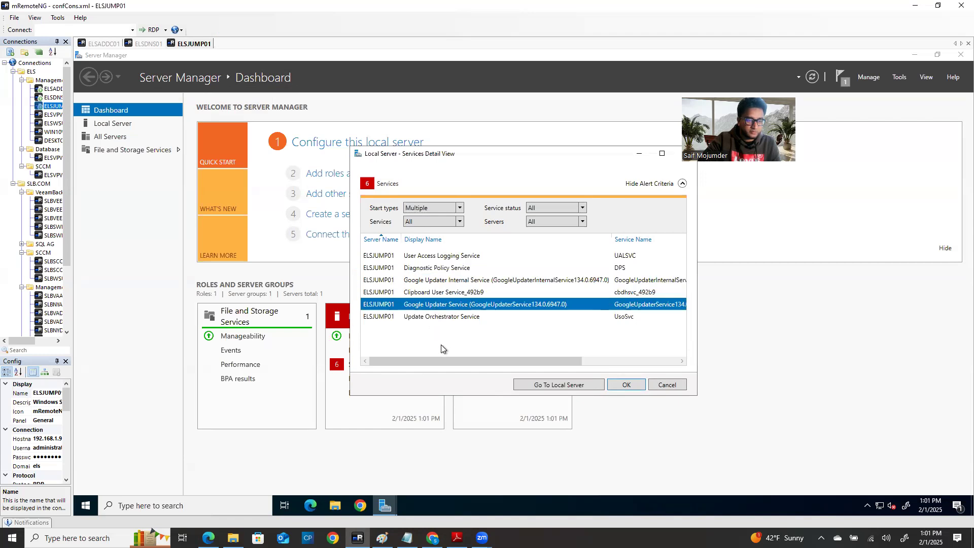
pyautogui.click(433, 317)
pyautogui.moveTo(563, 163); pyautogui.dragTo(462, 198)
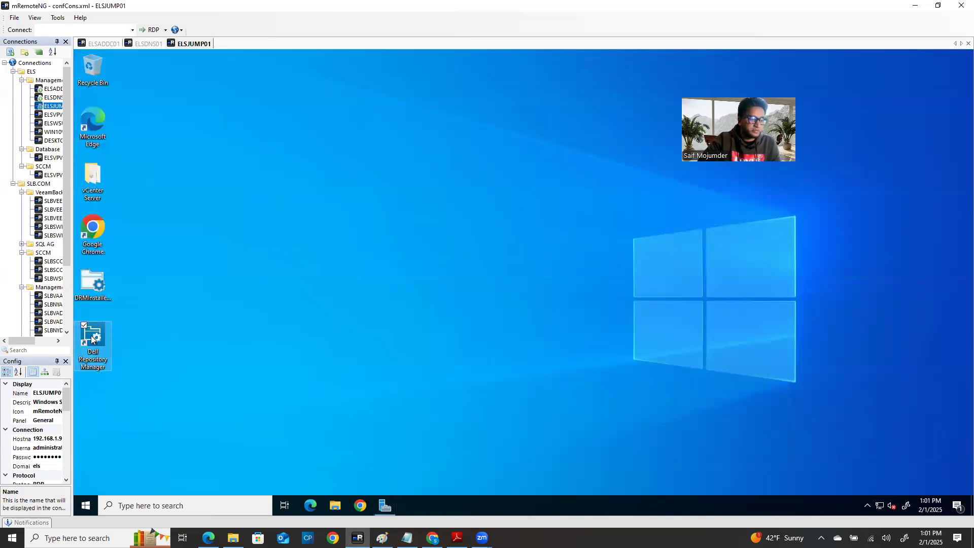
# Step: Launch Dell Repository Manager as administrator and bring its window forward
pyautogui.rightClick(93, 347)
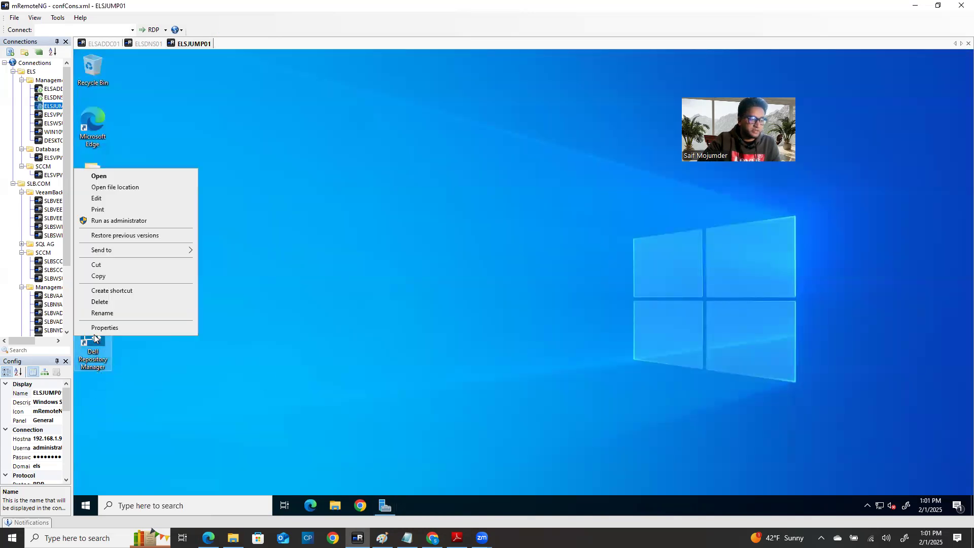
pyautogui.click(119, 222)
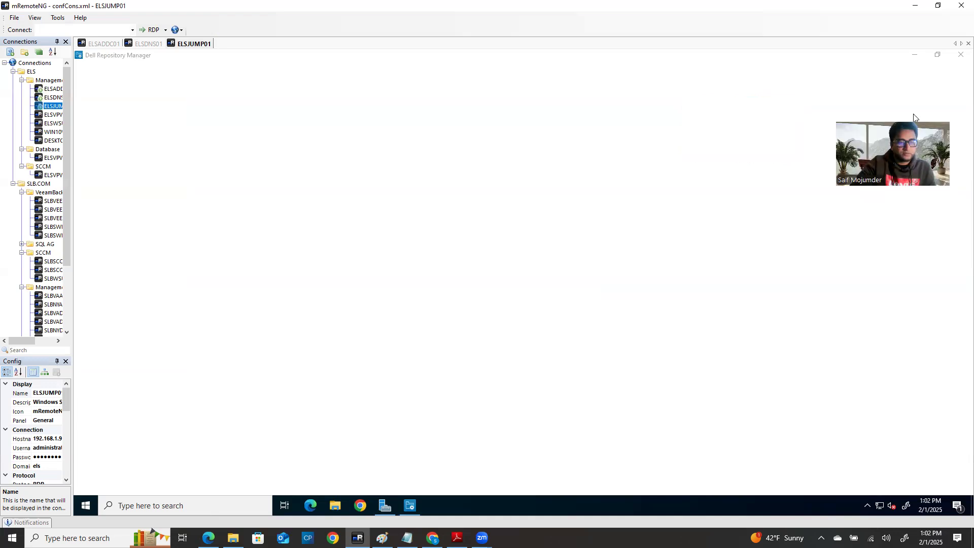
pyautogui.moveTo(410, 509)
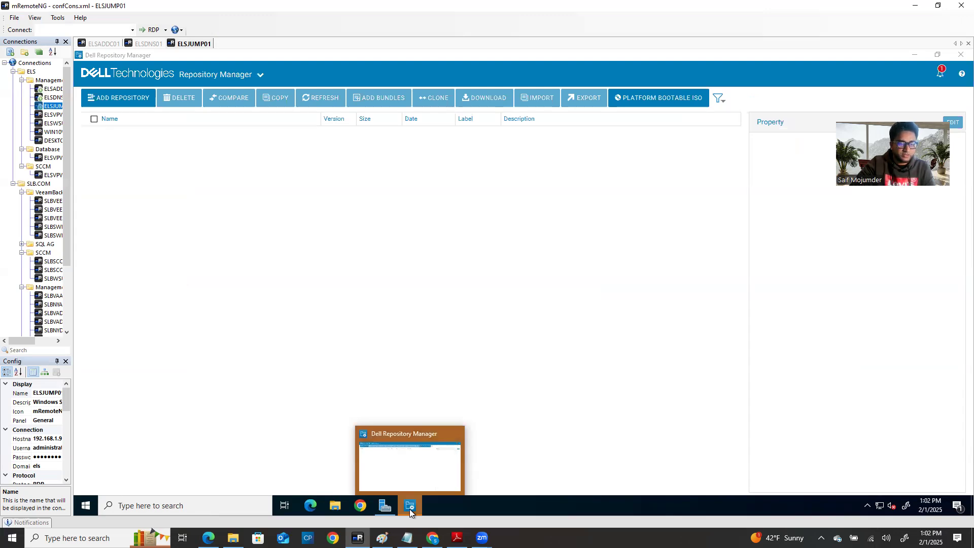
pyautogui.click(409, 509)
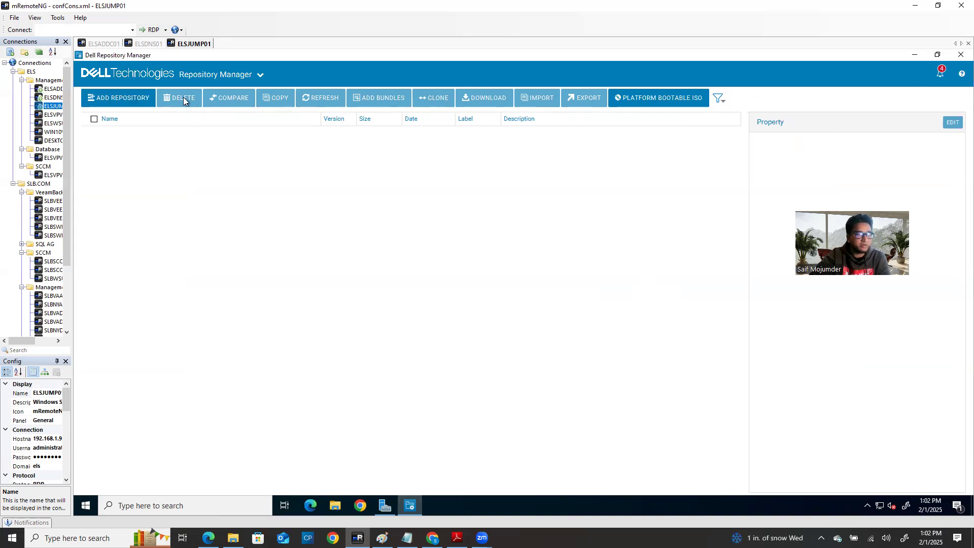
# Step: Open Add Repository, review the Enterprise Server Catalog-22.01.28 base catalog, then cancel
pyautogui.click(124, 103)
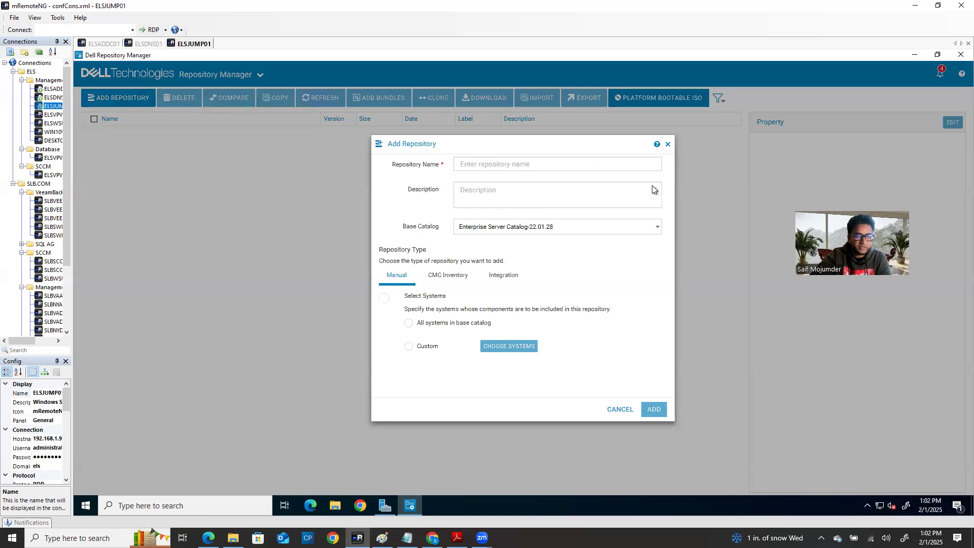
pyautogui.click(667, 144)
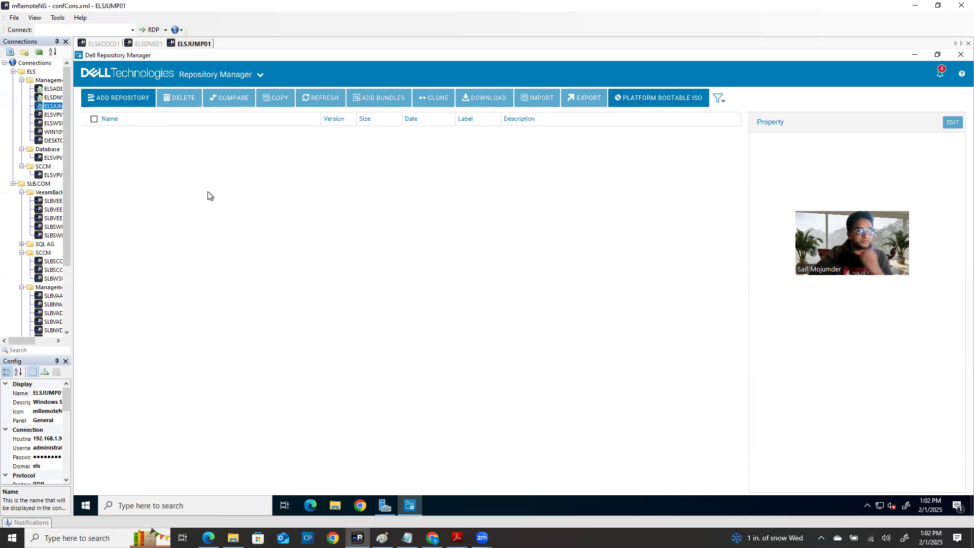
pyautogui.click(108, 98)
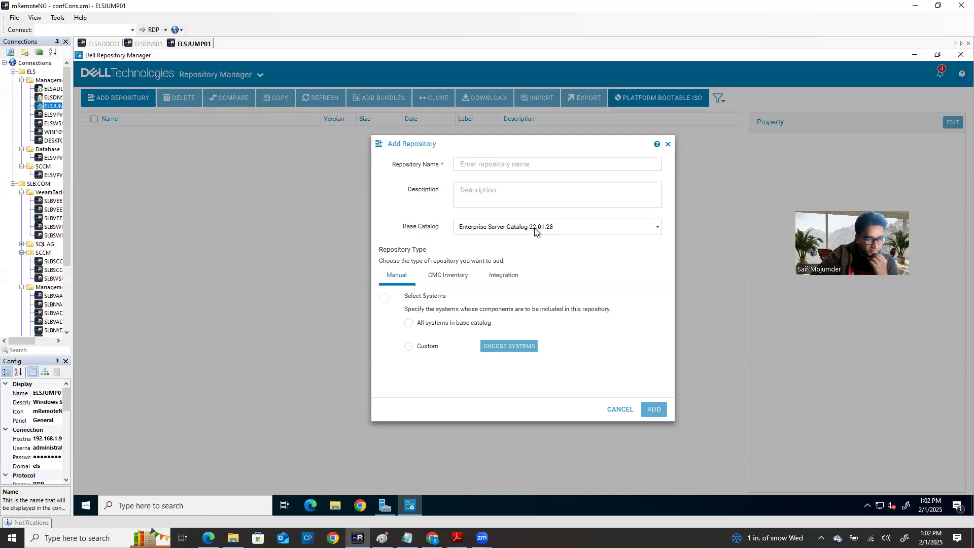
pyautogui.click(658, 227)
pyautogui.click(658, 227)
pyautogui.click(658, 227)
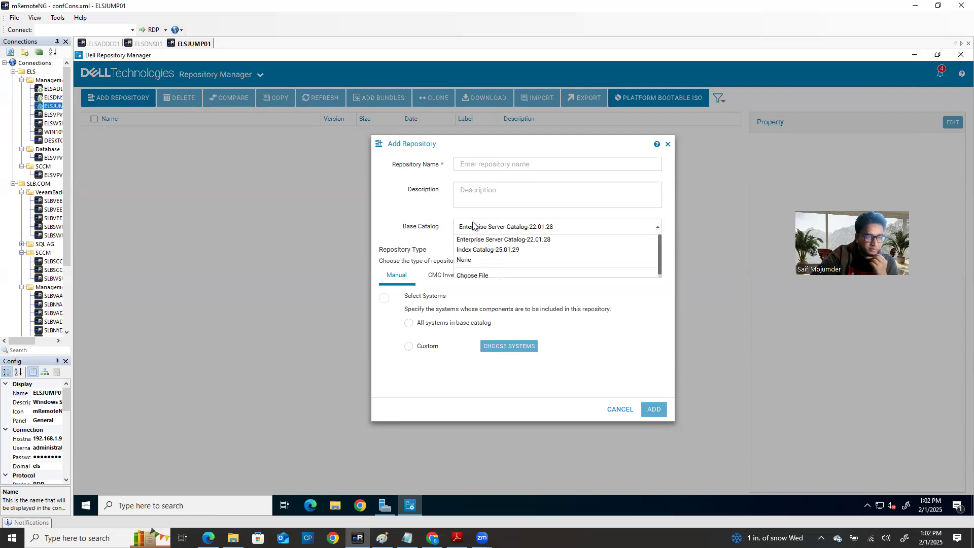
pyautogui.click(491, 227)
pyautogui.click(484, 165)
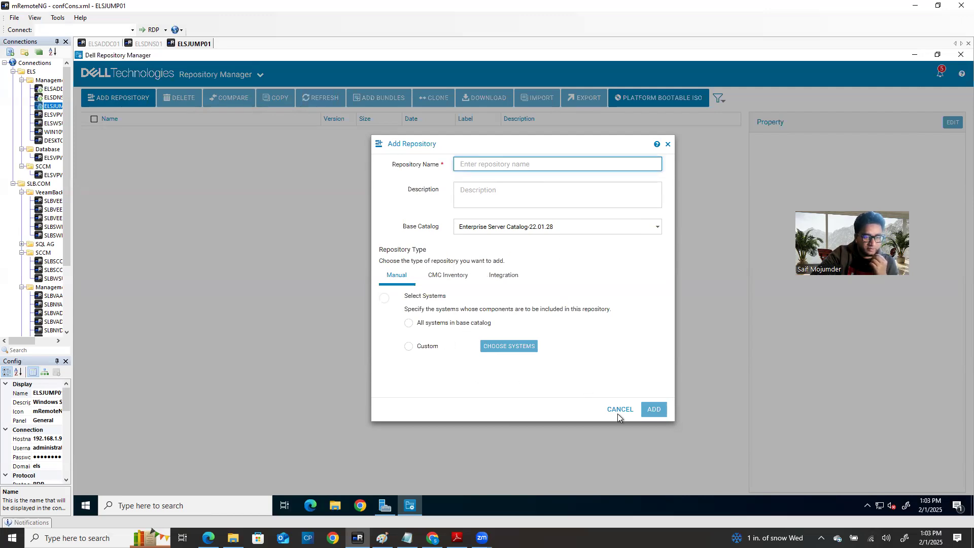
pyautogui.click(669, 144)
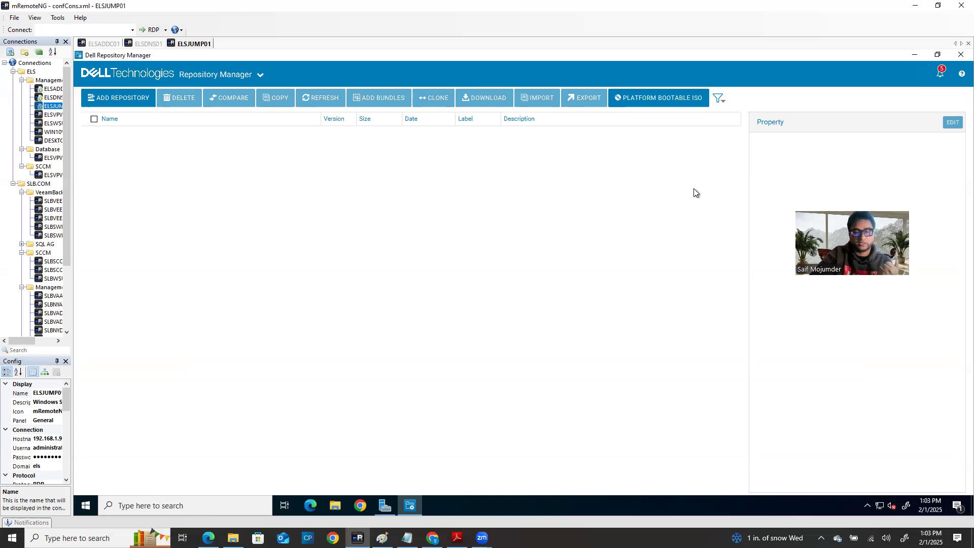
# Step: Start a platform bootable ISO and try searching the system list for R630
pyautogui.click(662, 102)
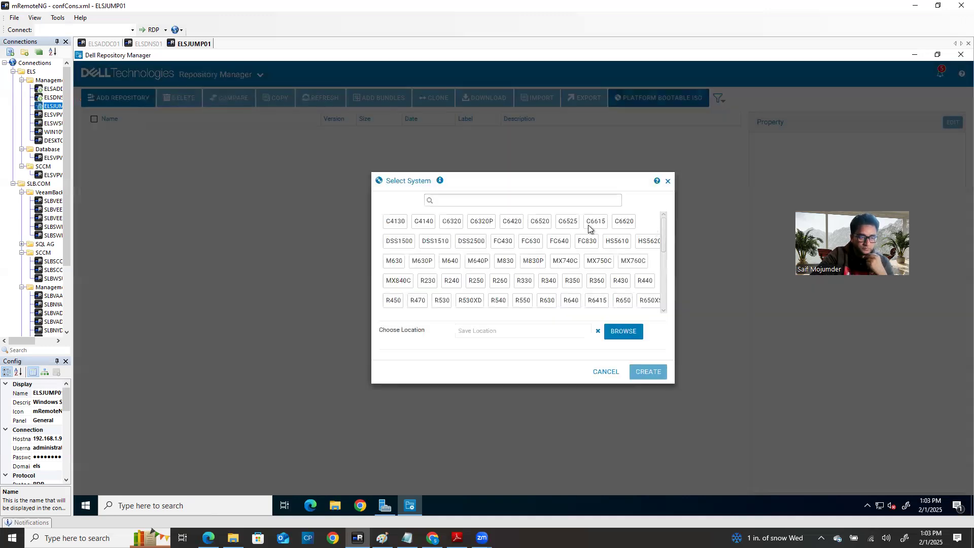
pyautogui.click(471, 201)
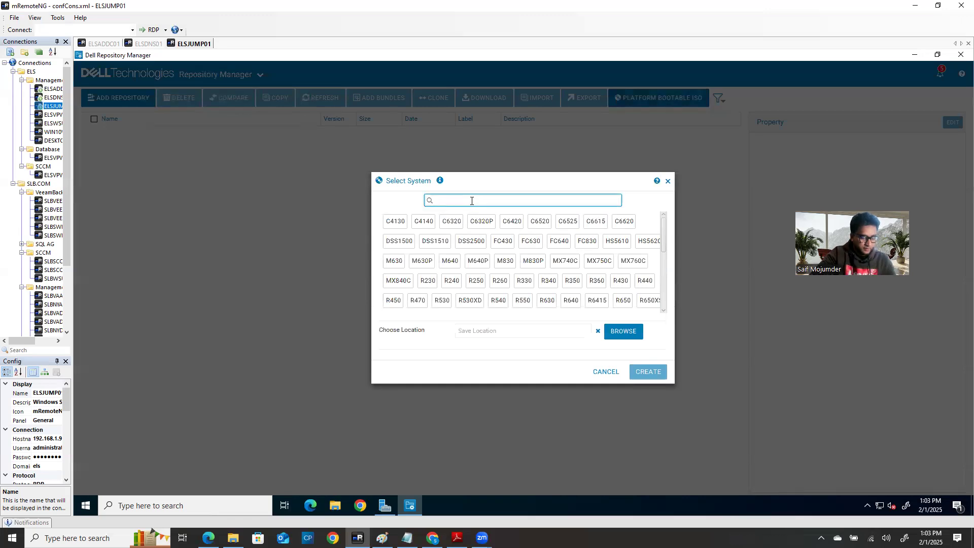
pyautogui.write('R630')
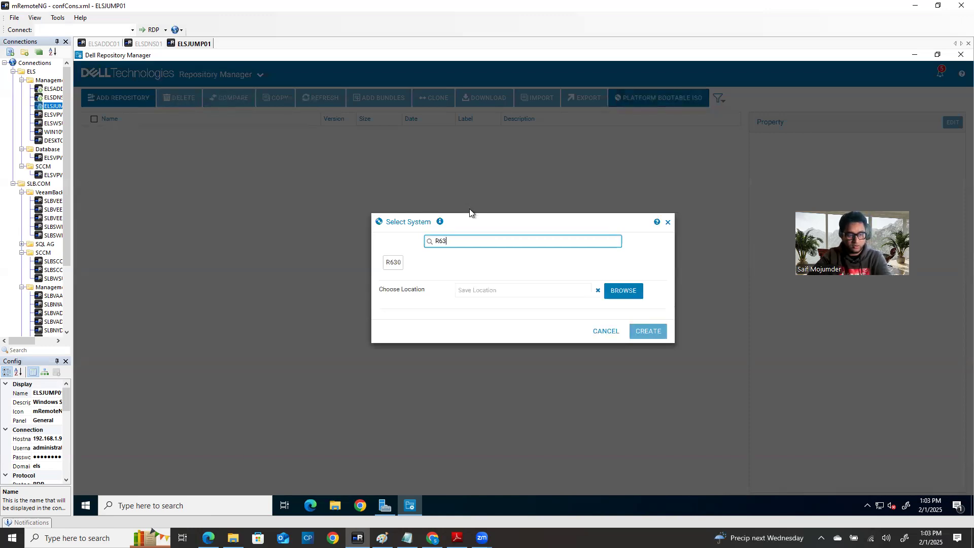
pyautogui.press('BackSpace')
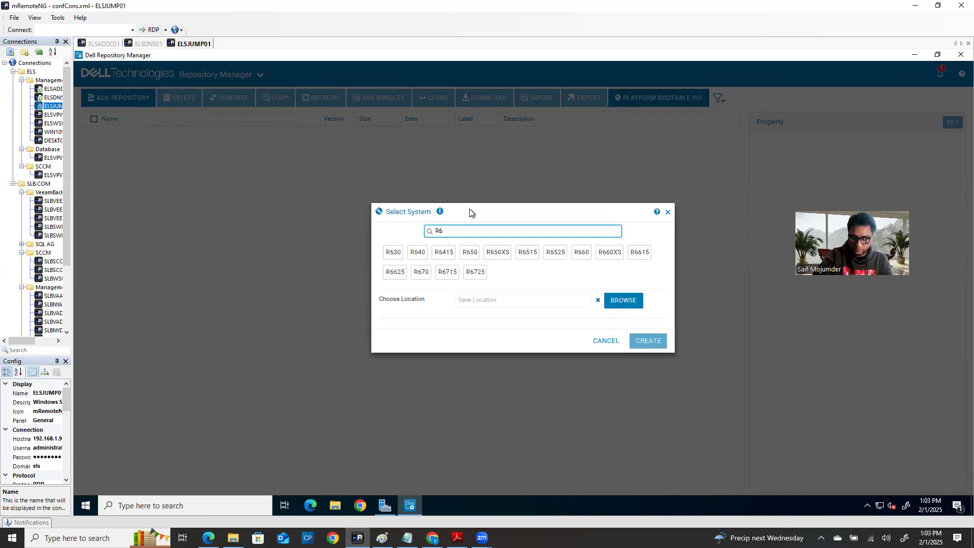
pyautogui.write('20')
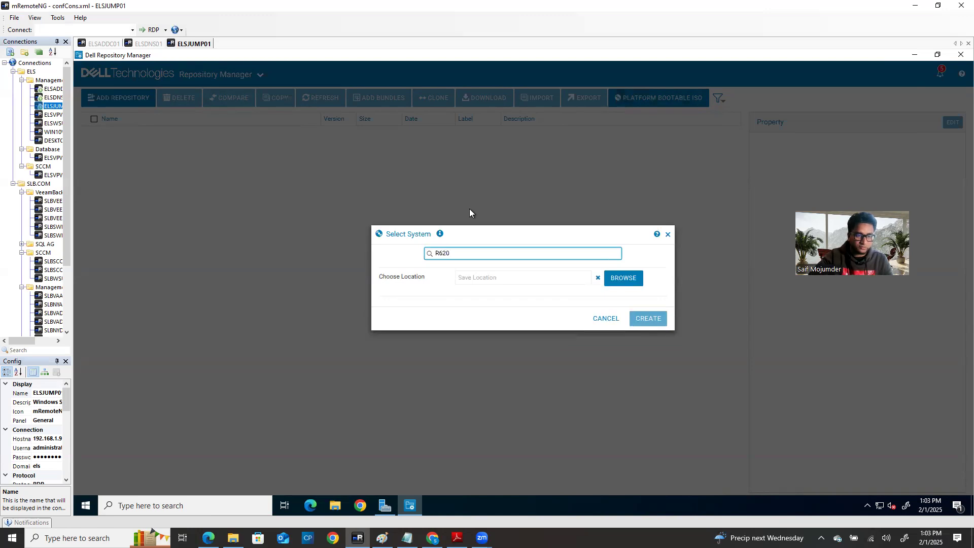
pyautogui.press('BackSpace')
pyautogui.press('BackSpace')
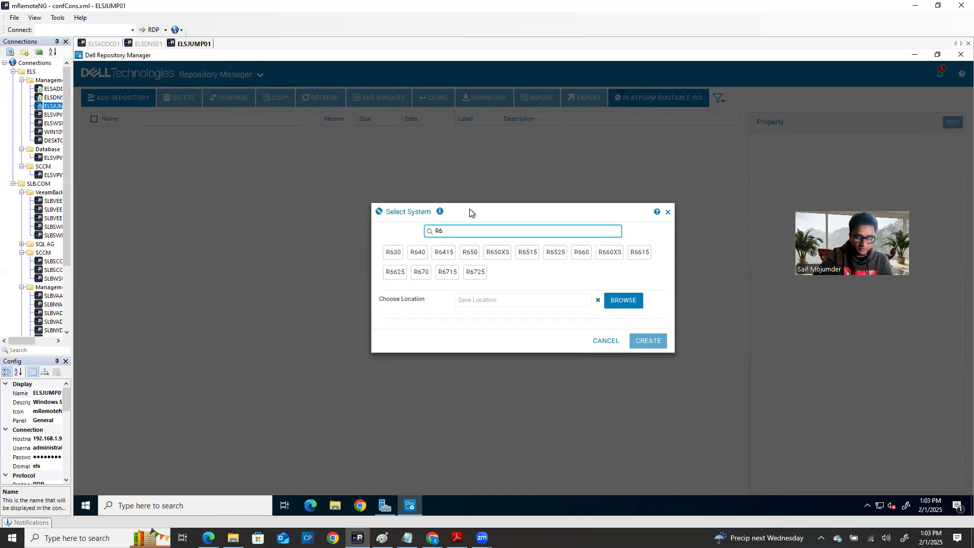
pyautogui.press('BackSpace')
pyautogui.press('BackSpace')
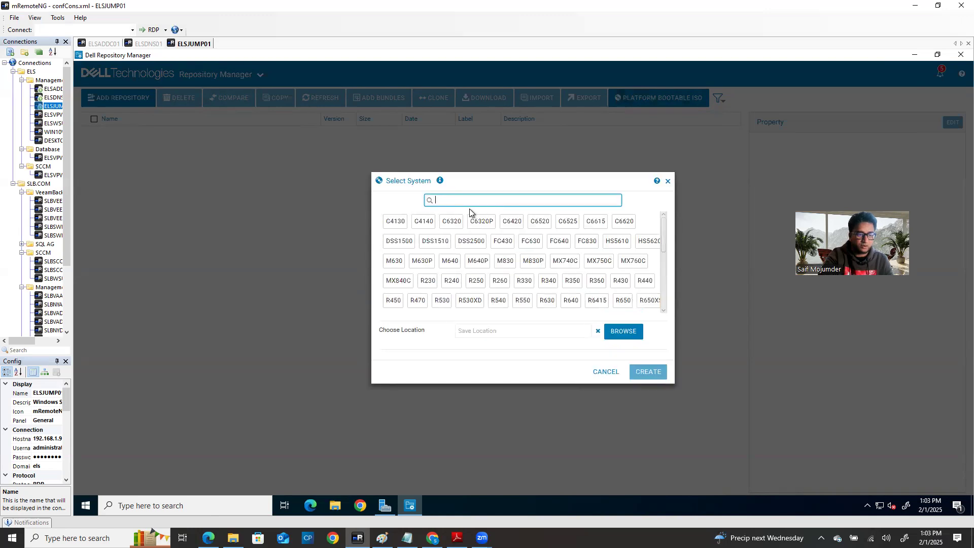
# Step: Search '630' and select the R630 system, naming the image R630_Bootable_25.01.27.iso
pyautogui.scroll(-8, 588, 264)
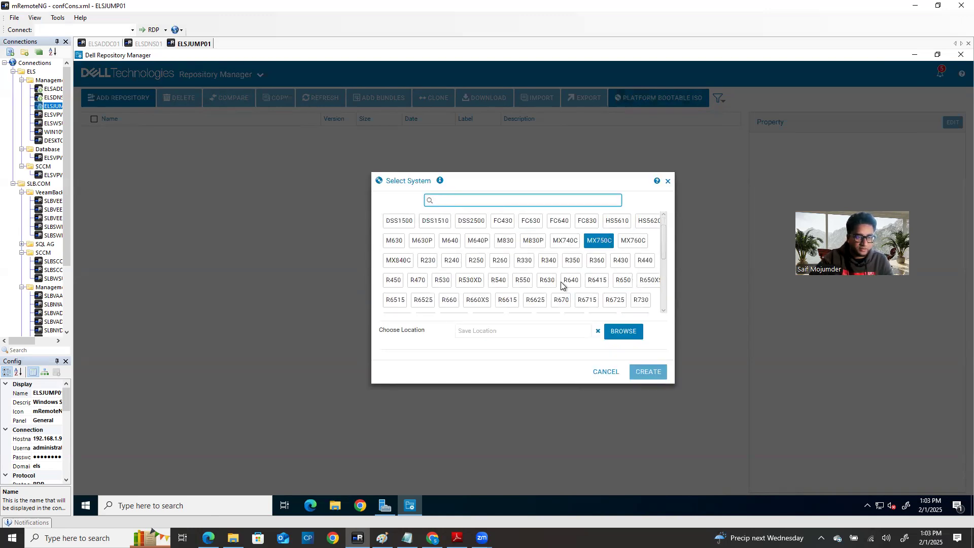
pyautogui.scroll(8, 553, 294)
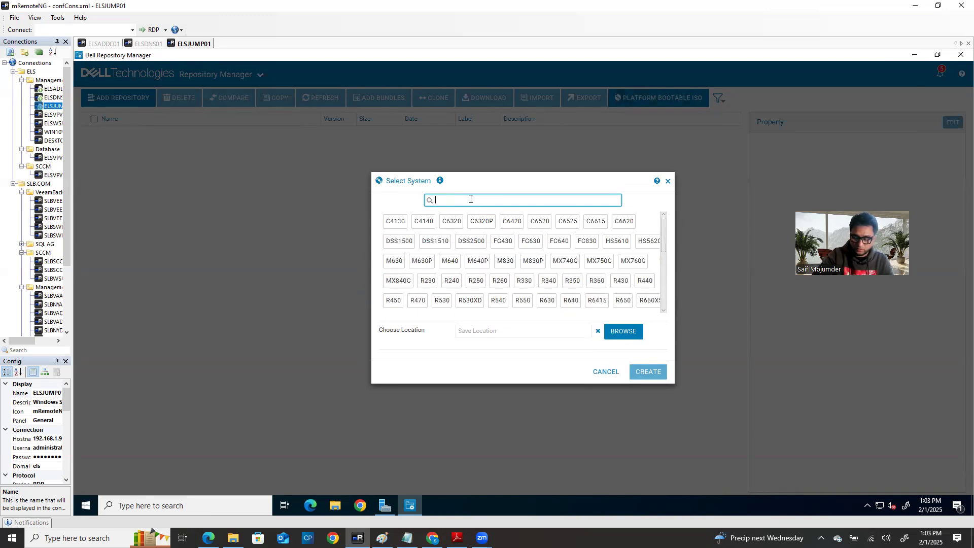
pyautogui.write('630')
pyautogui.click(422, 262)
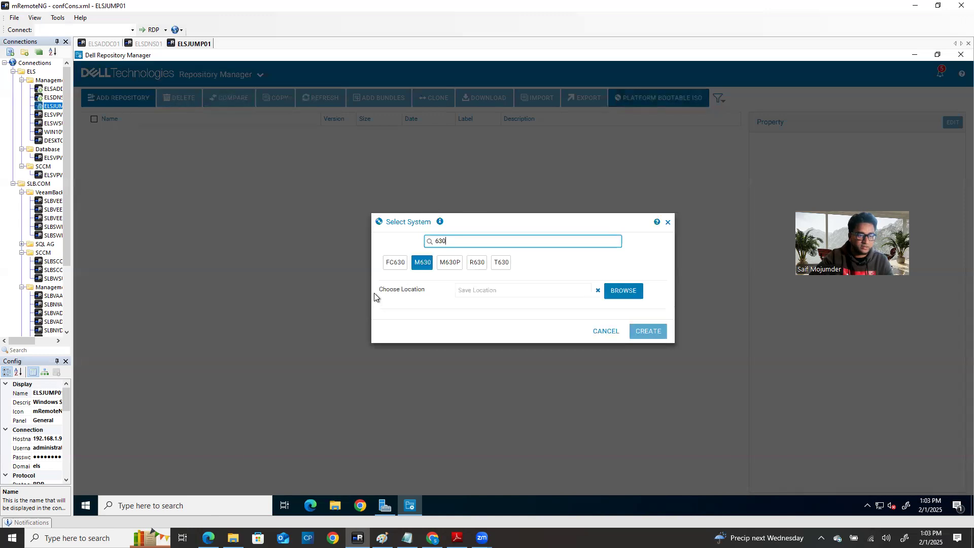
pyautogui.click(494, 263)
pyautogui.click(477, 263)
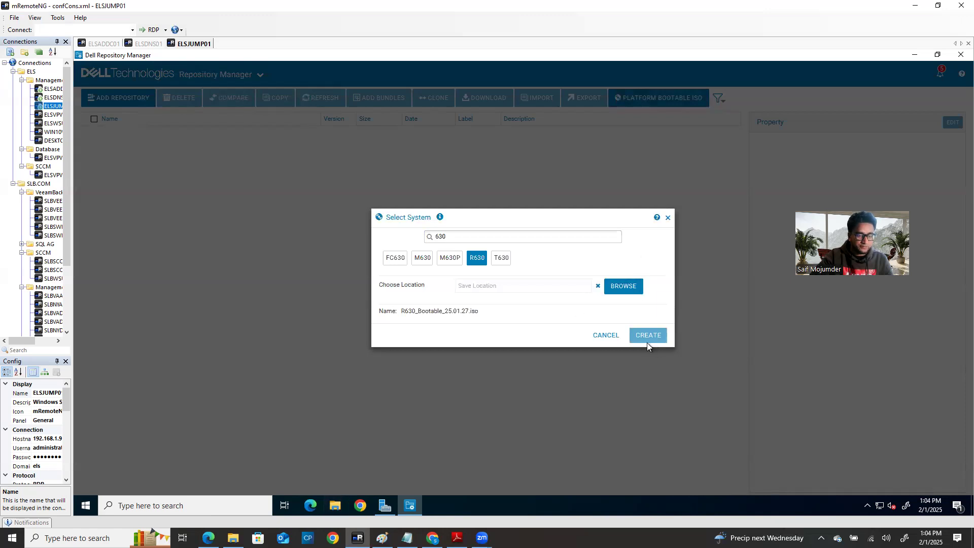
# Step: Browse for an ISO destination, checking C:\Users\Public\Downloads first
pyautogui.click(625, 287)
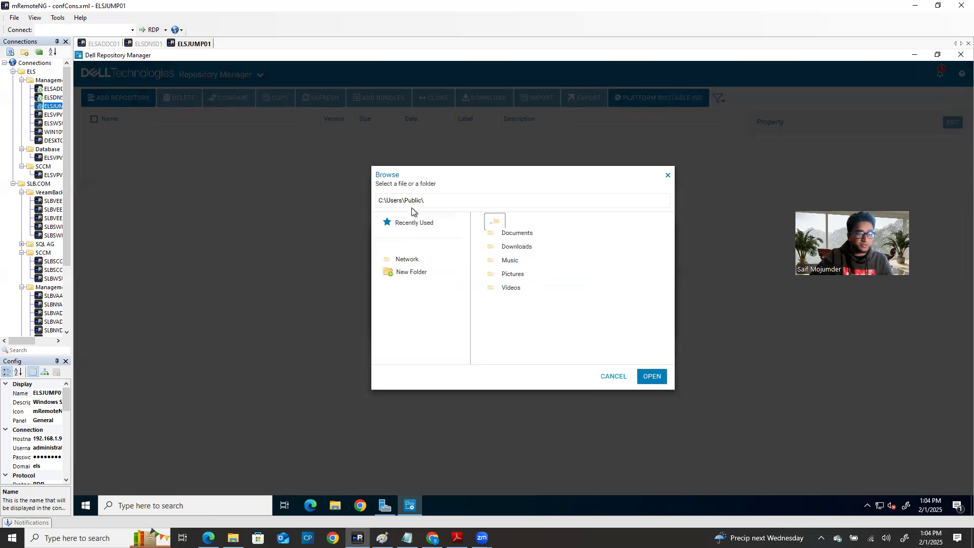
pyautogui.doubleClick(526, 248)
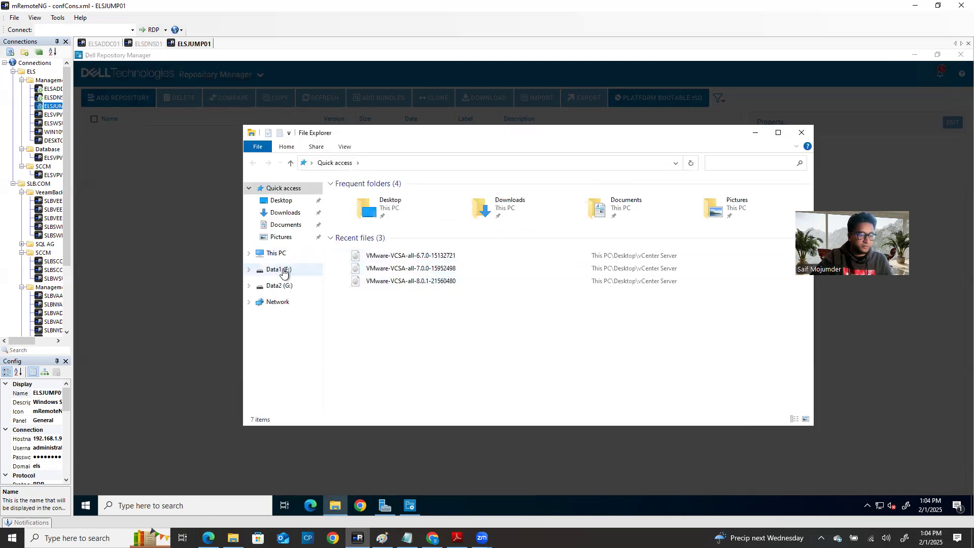
pyautogui.click(283, 254)
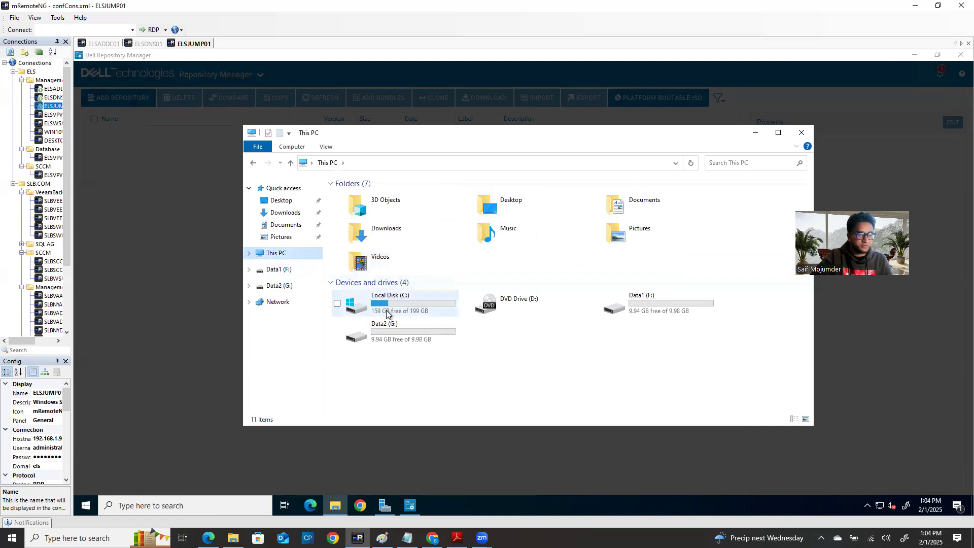
pyautogui.doubleClick(386, 311)
pyautogui.click(361, 229)
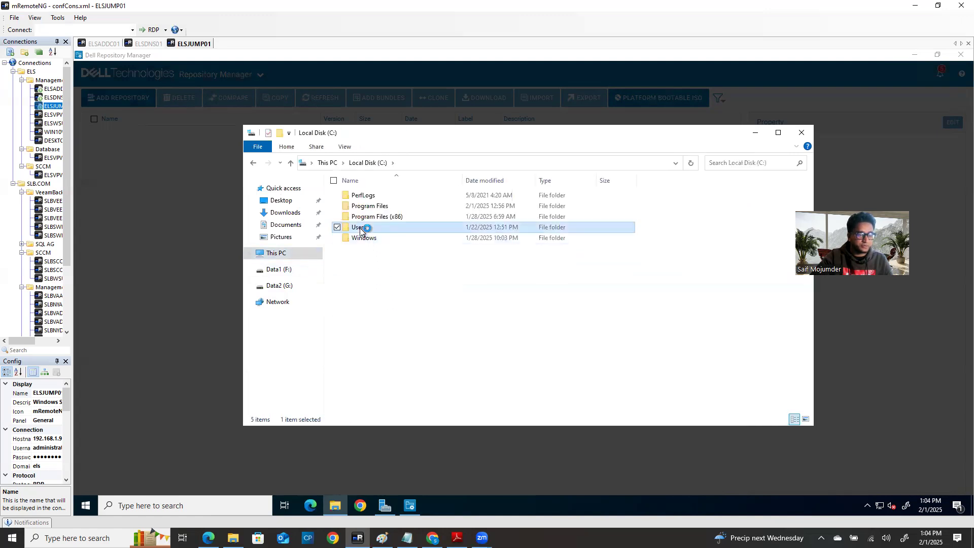
pyautogui.doubleClick(375, 217)
pyautogui.doubleClick(391, 207)
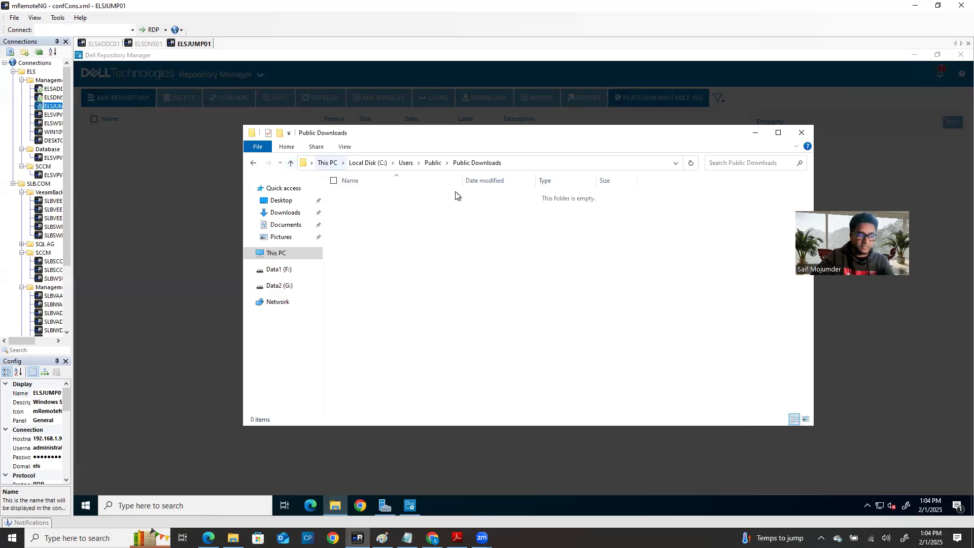
# Step: Go to Data1 (F:) and open the Dell_Server_Repository_Manager folder
pyautogui.click(278, 254)
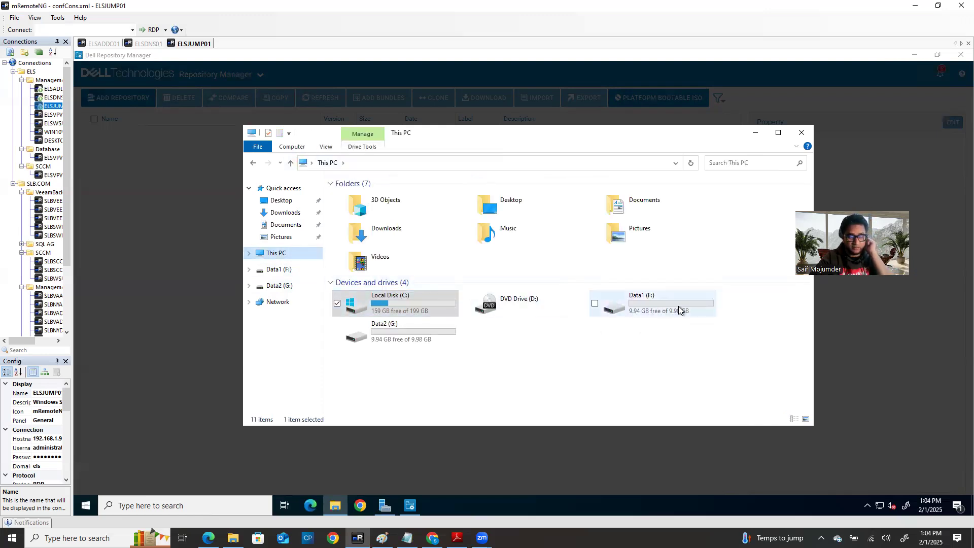
pyautogui.doubleClick(649, 299)
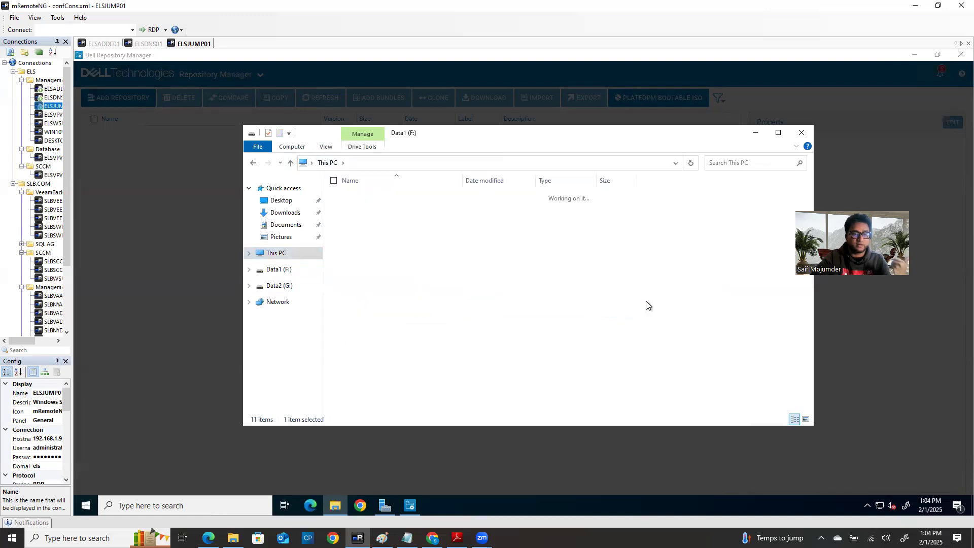
pyautogui.doubleClick(400, 197)
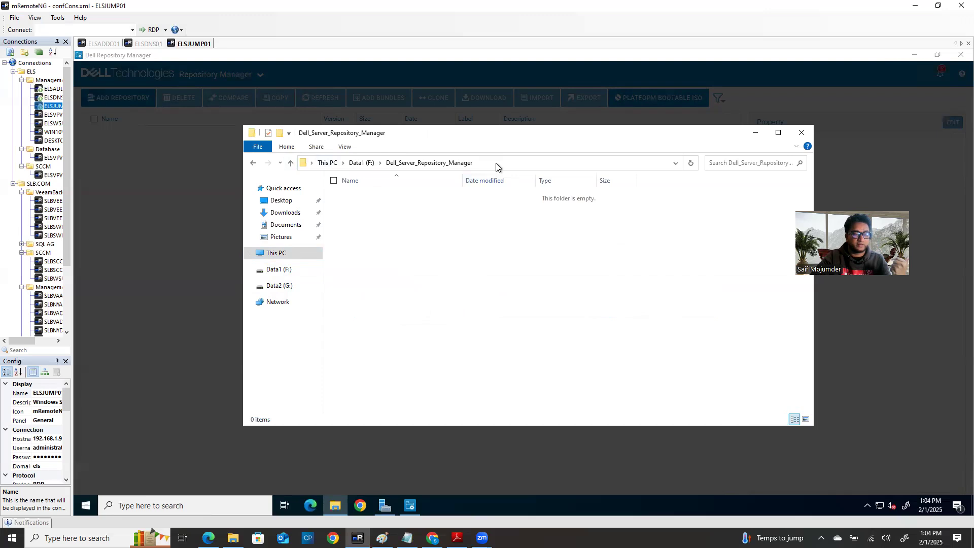
# Step: Create a new folder named R630 and open it
pyautogui.rightClick(444, 226)
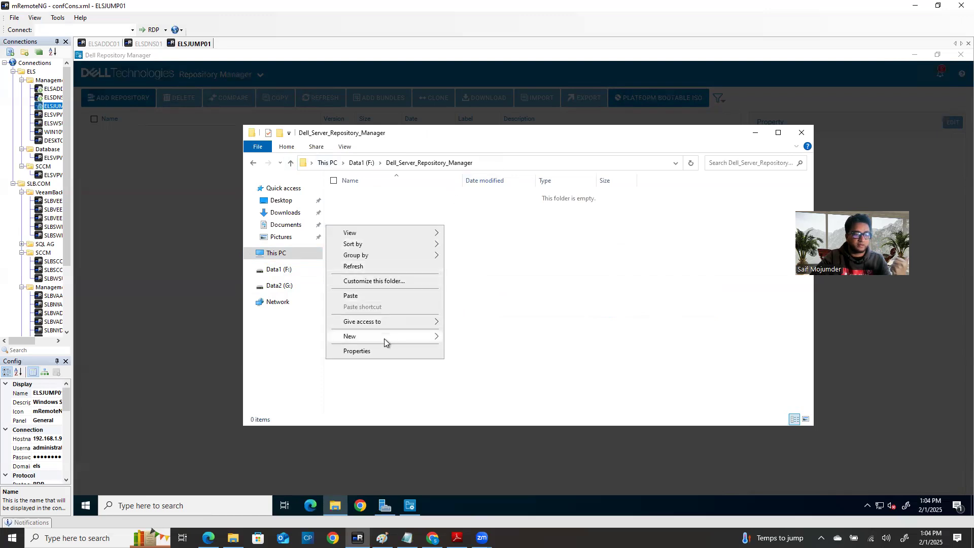
pyautogui.moveTo(436, 336)
pyautogui.click(513, 336)
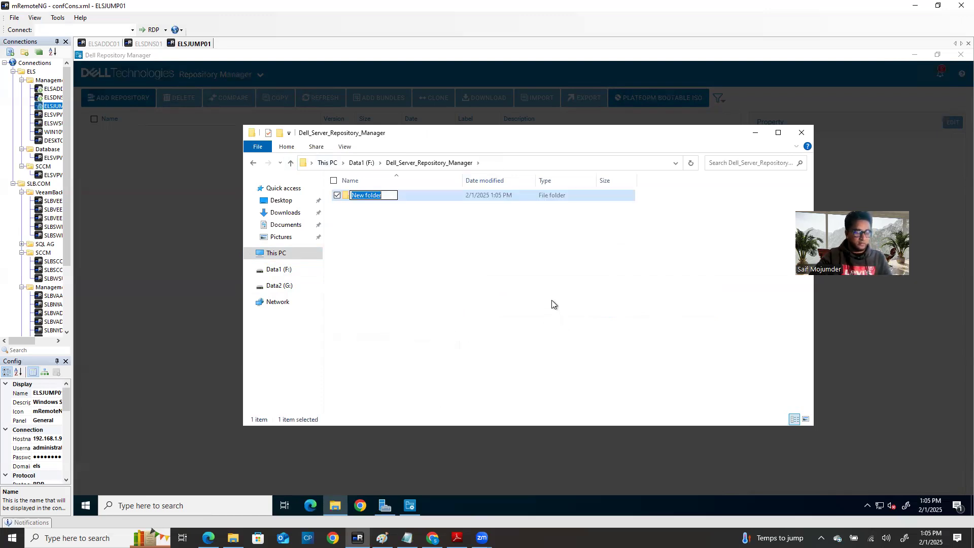
pyautogui.write('R630')
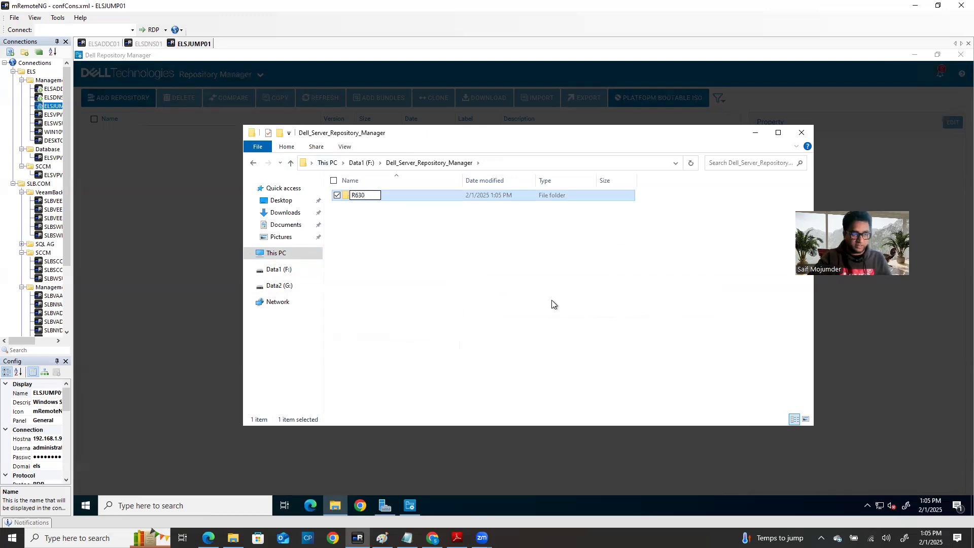
pyautogui.click(552, 303)
pyautogui.doubleClick(358, 196)
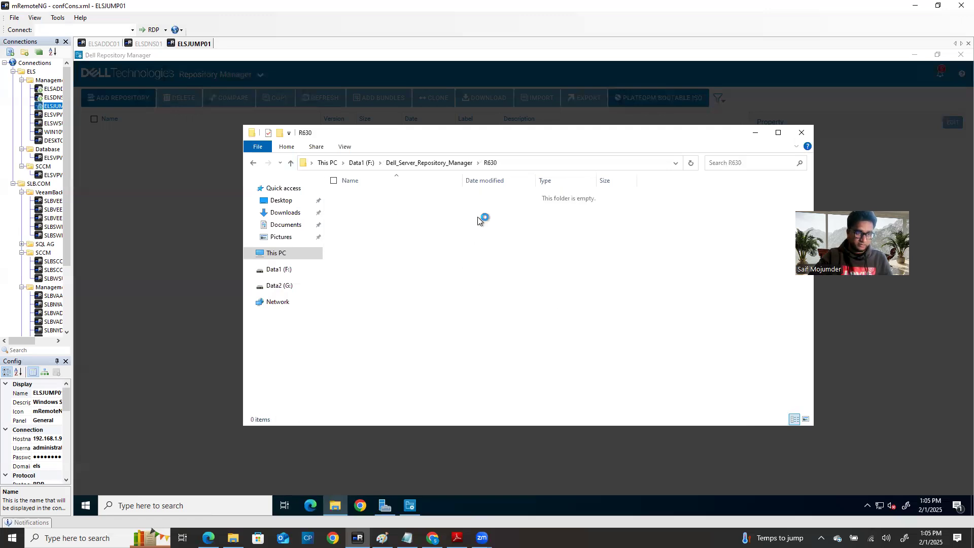
# Step: Copy the path F:\Dell_Server_Repository_Manager\R630 from the address bar and close File Explorer
pyautogui.click(520, 163)
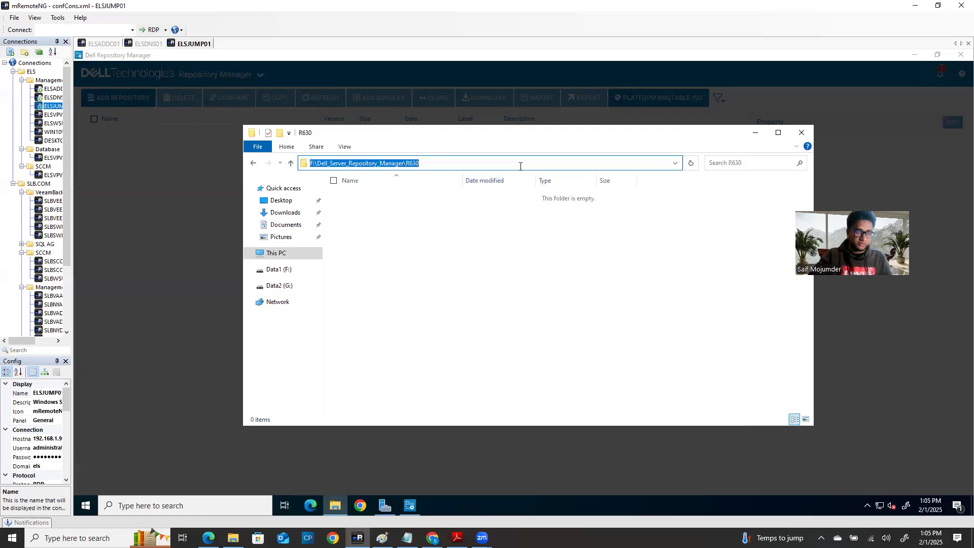
pyautogui.click(445, 242)
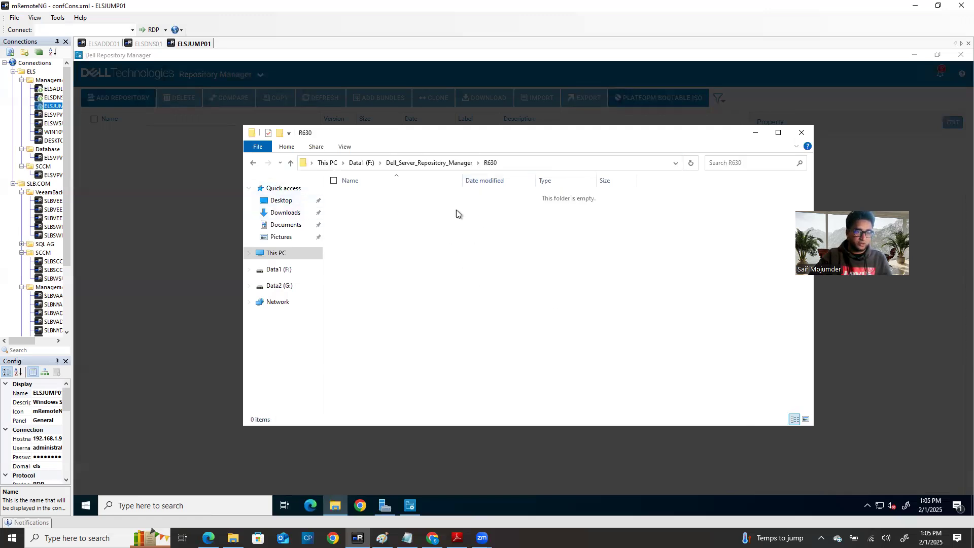
pyautogui.click(524, 165)
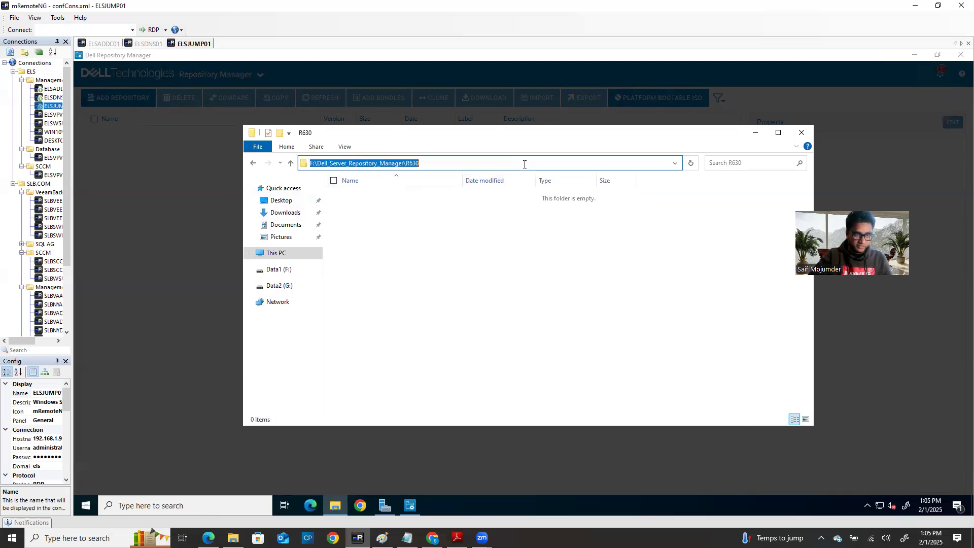
pyautogui.rightClick(403, 166)
pyautogui.click(315, 199)
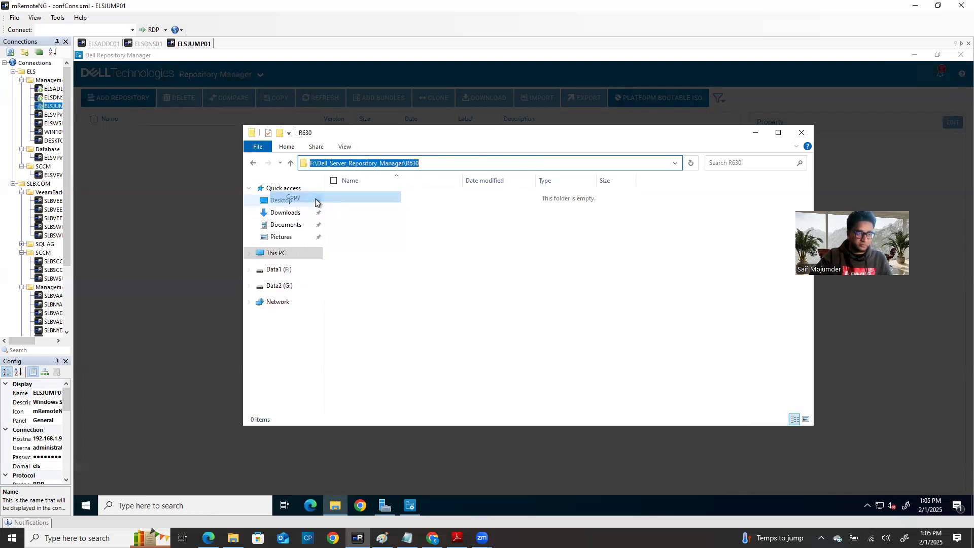
pyautogui.click(801, 132)
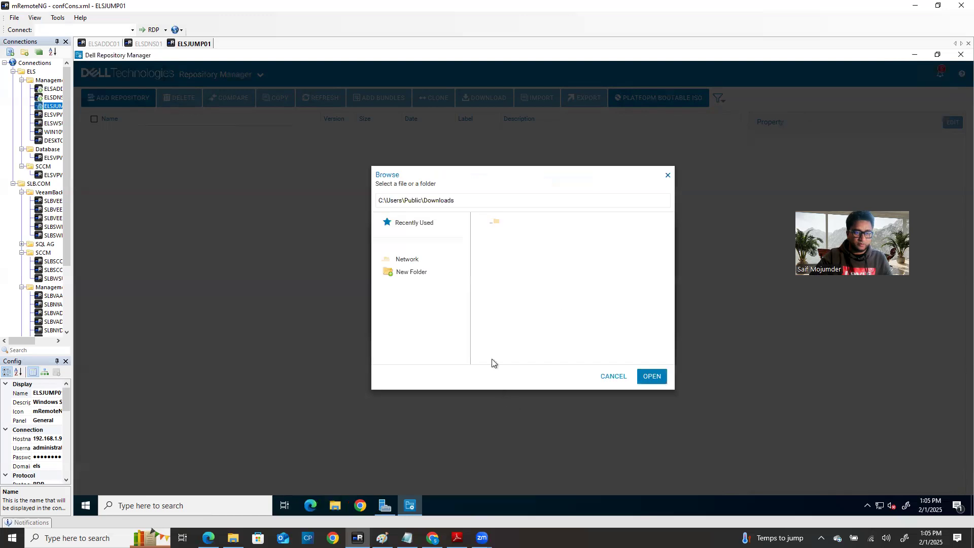
# Step: Paste F:\Dell_Server_Repository_Manager\R630 as the save location and create the R630 bootable ISO
pyautogui.click(615, 376)
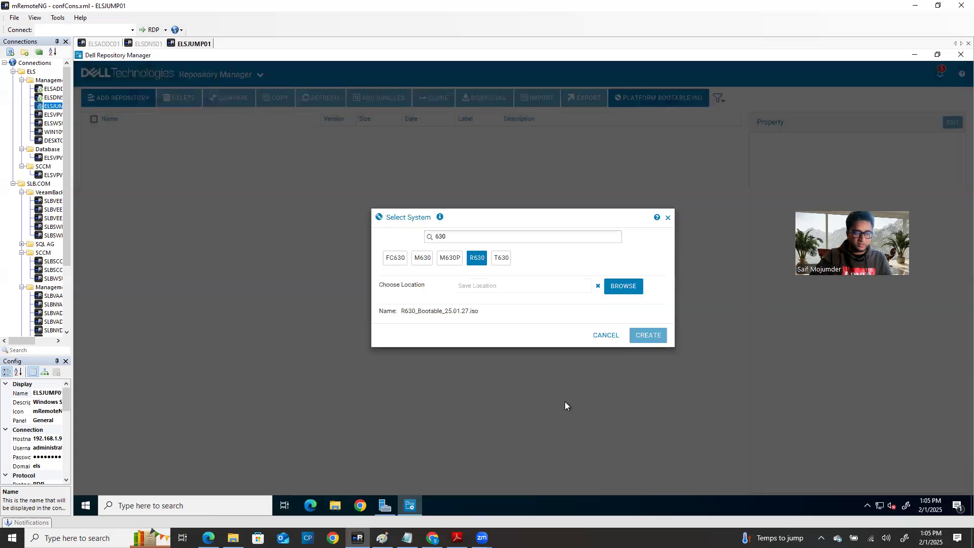
pyautogui.click(499, 287)
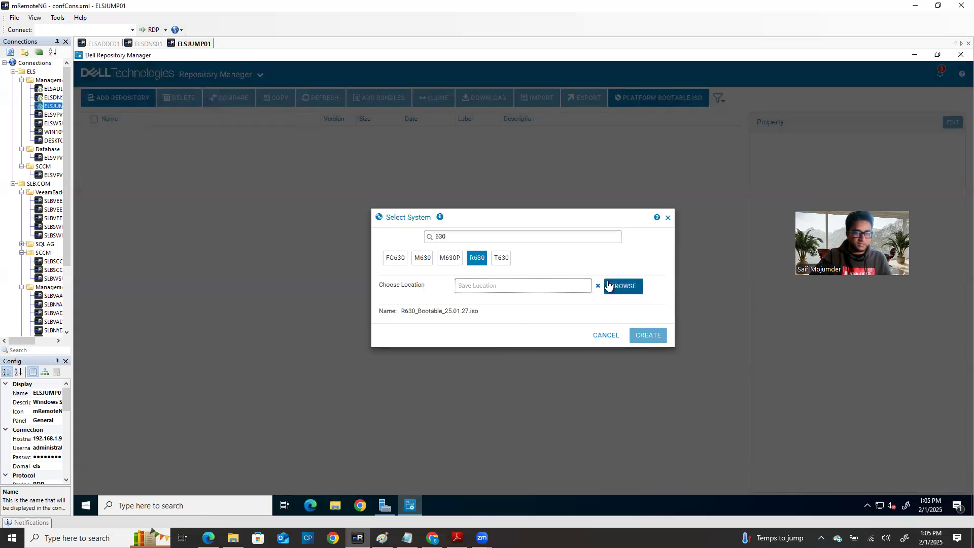
pyautogui.hotkey('ctrl', 'v')
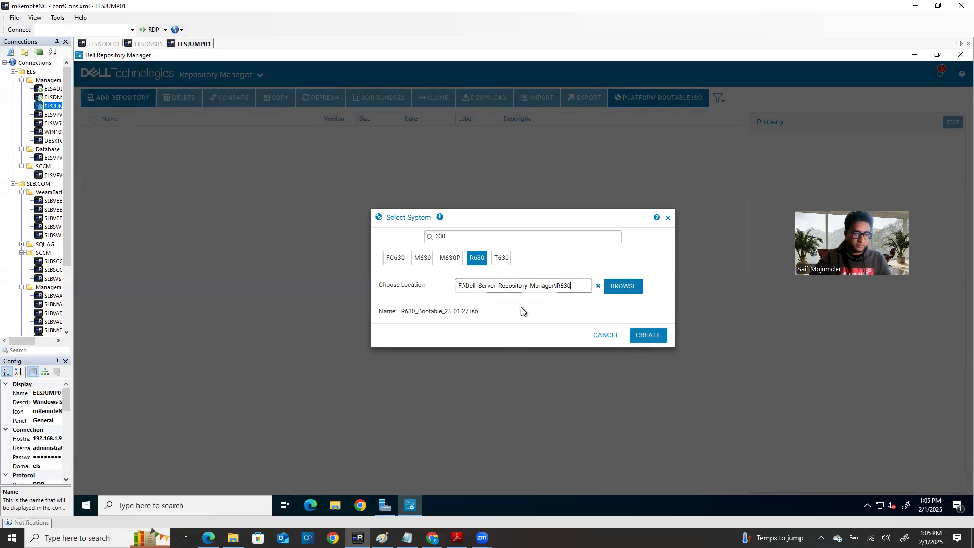
pyautogui.moveTo(457, 283); pyautogui.dragTo(598, 282)
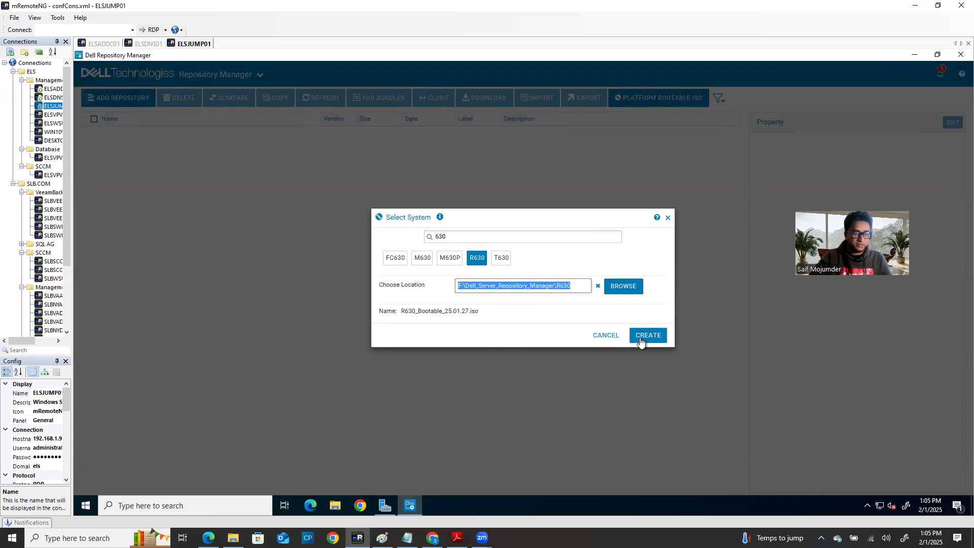
pyautogui.click(649, 336)
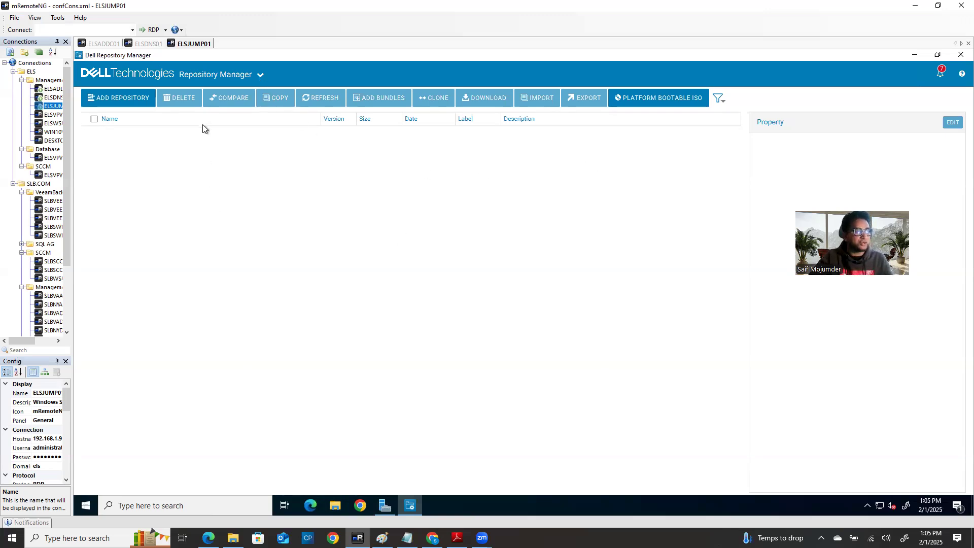
# Step: Open the Jobs page and check that the PlatformBootableISO job is running at about 5%
pyautogui.click(259, 77)
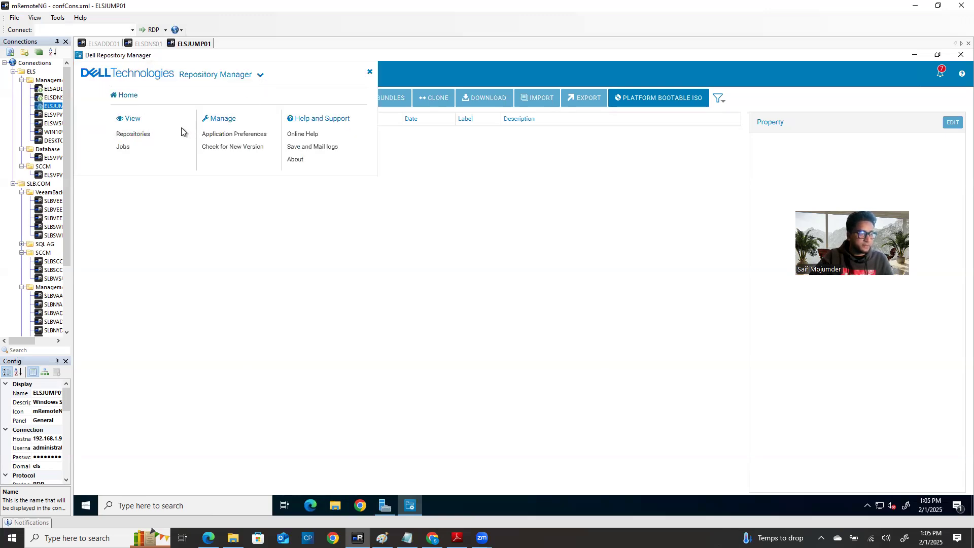
pyautogui.click(126, 147)
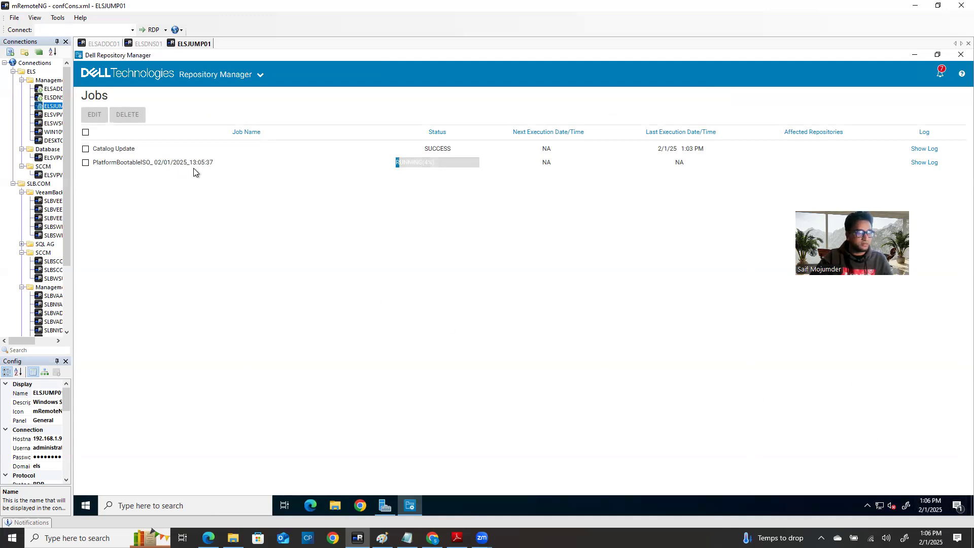
pyautogui.moveTo(190, 162); pyautogui.dragTo(206, 163)
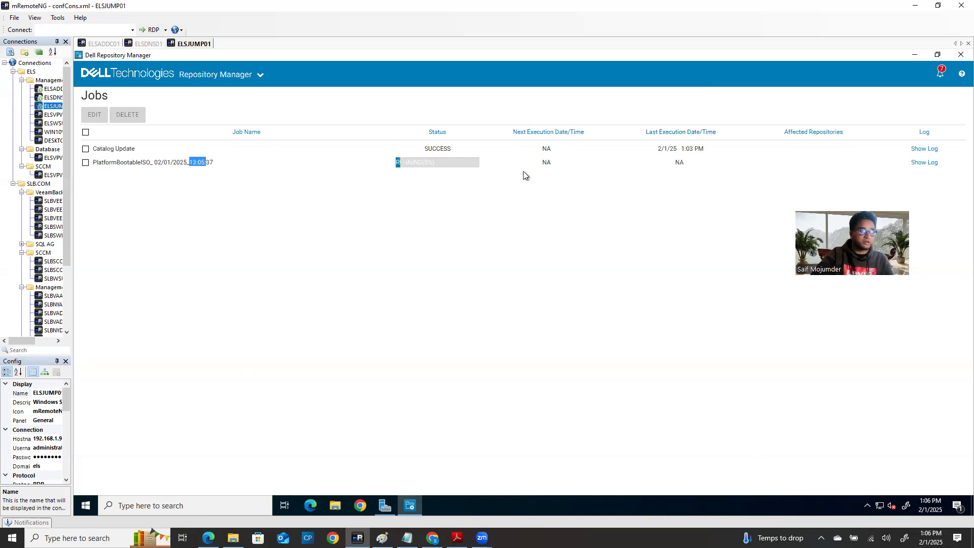
# Step: On ELSADDC01, browse to C:\Users\Public\Public Downloads and select R630_BOOTABLE_25.01.27
pyautogui.click(105, 44)
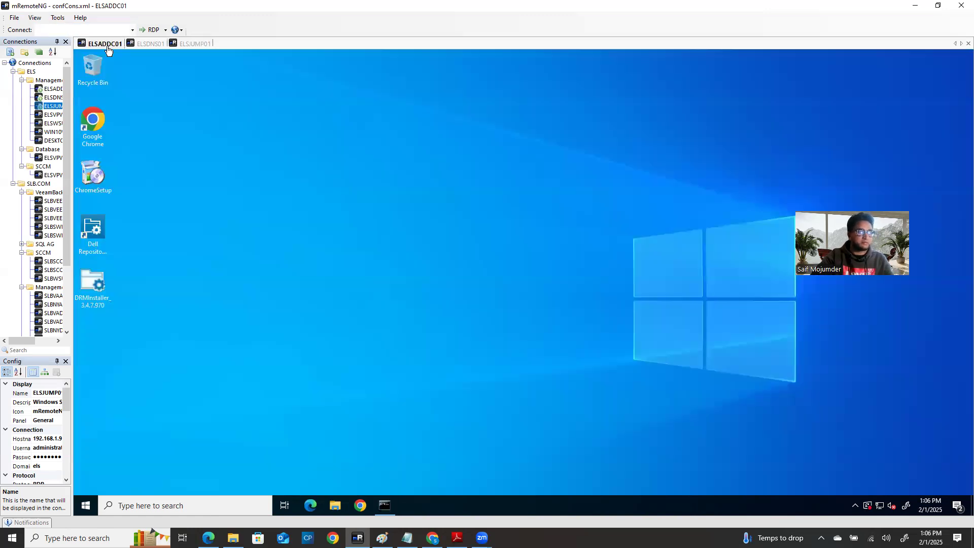
pyautogui.click(333, 505)
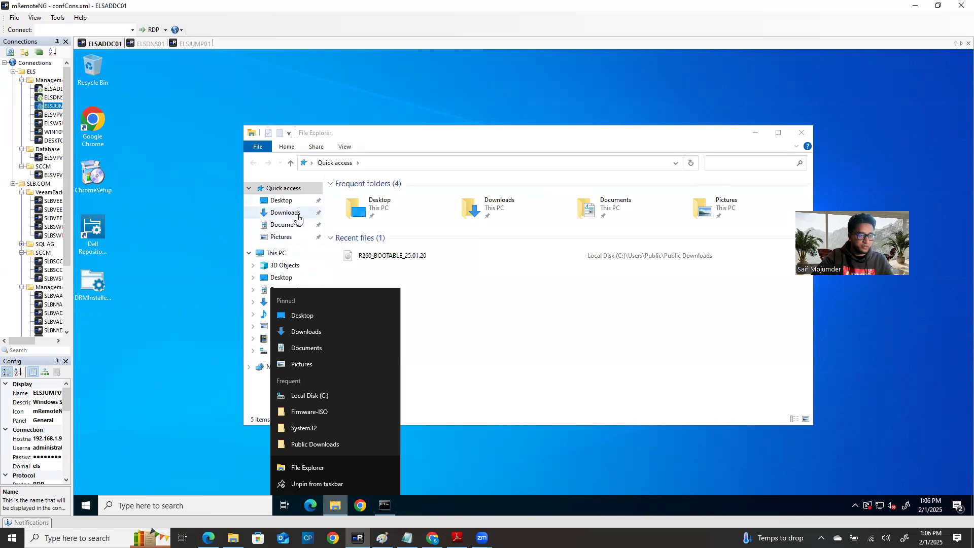
pyautogui.click(276, 252)
pyautogui.doubleClick(388, 303)
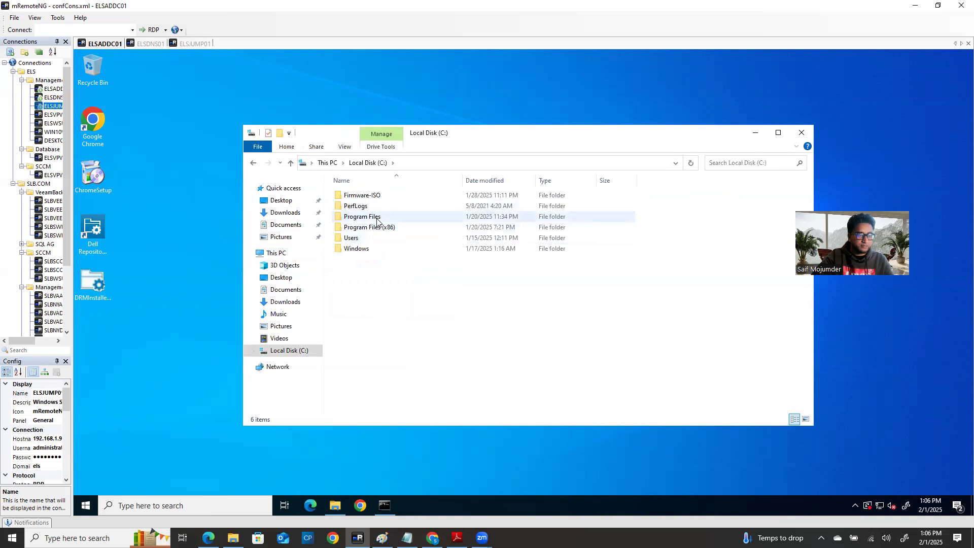
pyautogui.click(384, 217)
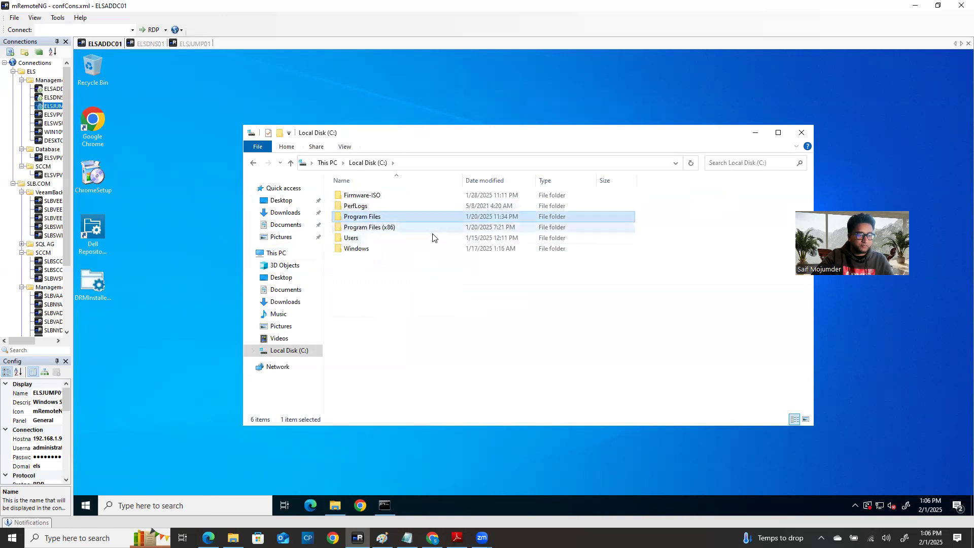
pyautogui.doubleClick(355, 237)
pyautogui.doubleClick(355, 206)
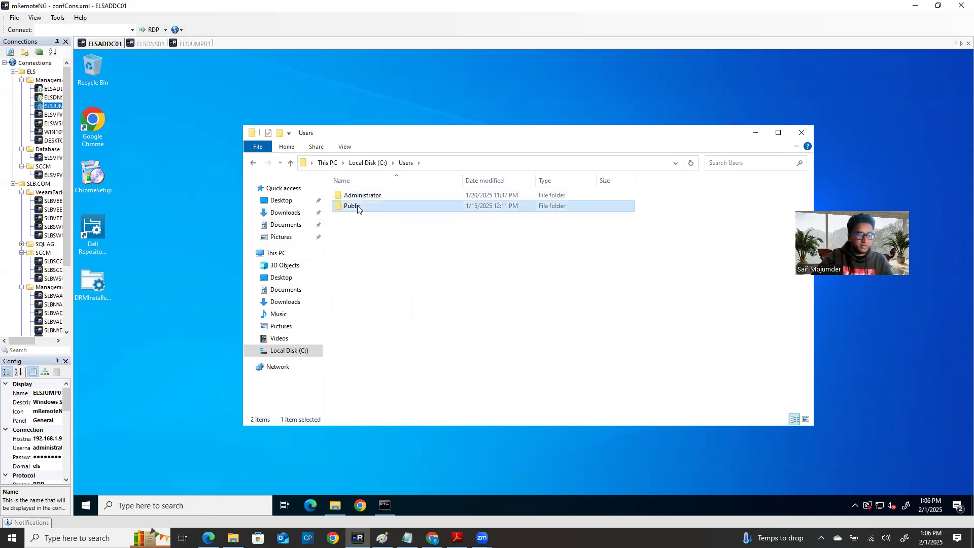
pyautogui.doubleClick(375, 207)
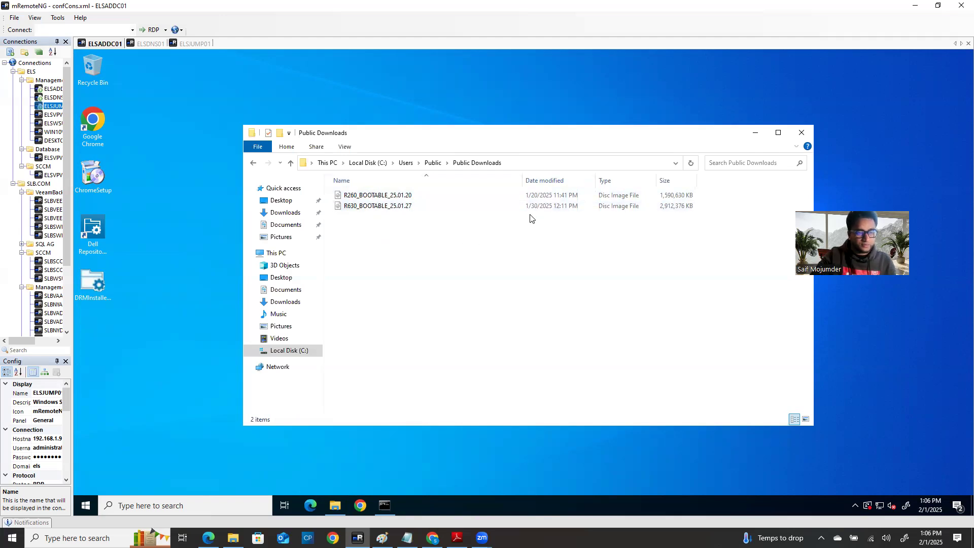
pyautogui.click(392, 210)
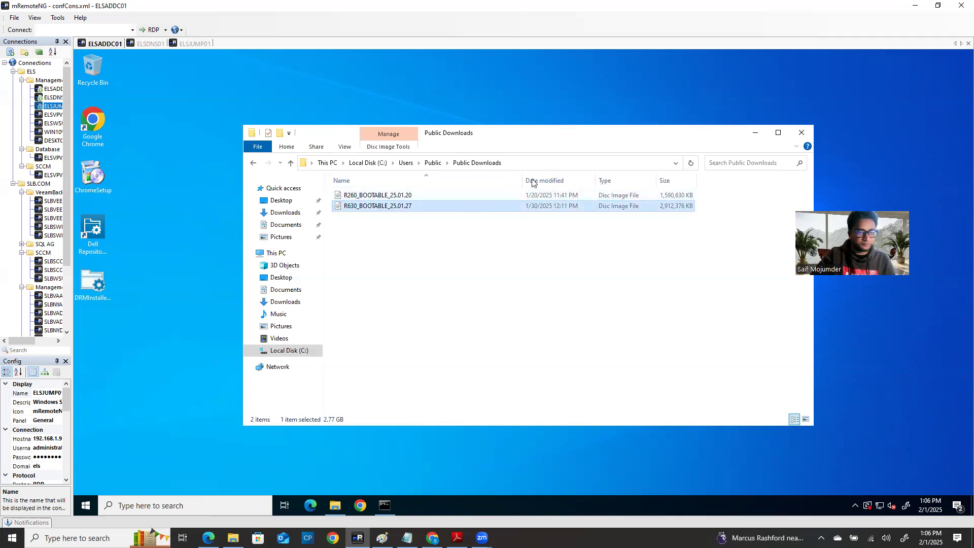
pyautogui.moveTo(523, 182); pyautogui.dragTo(600, 182)
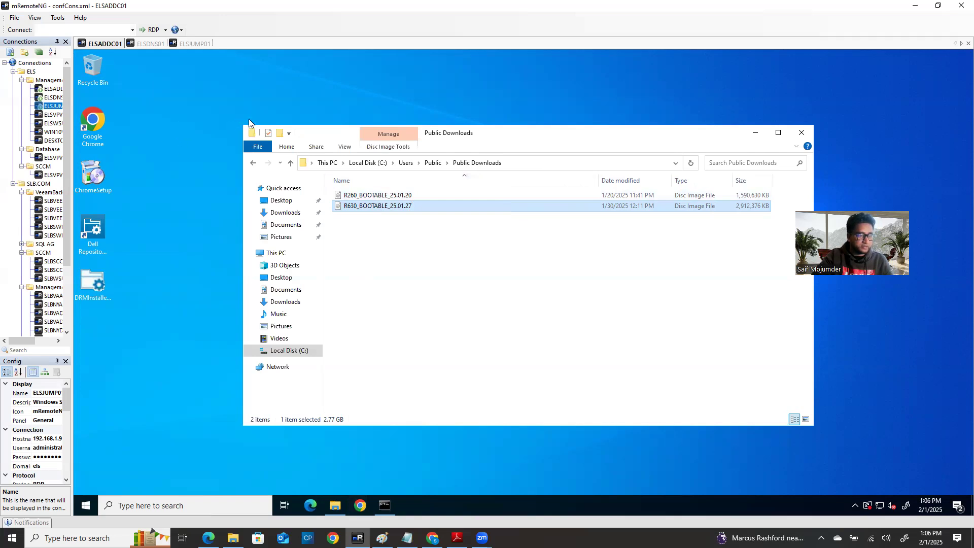
pyautogui.click(360, 506)
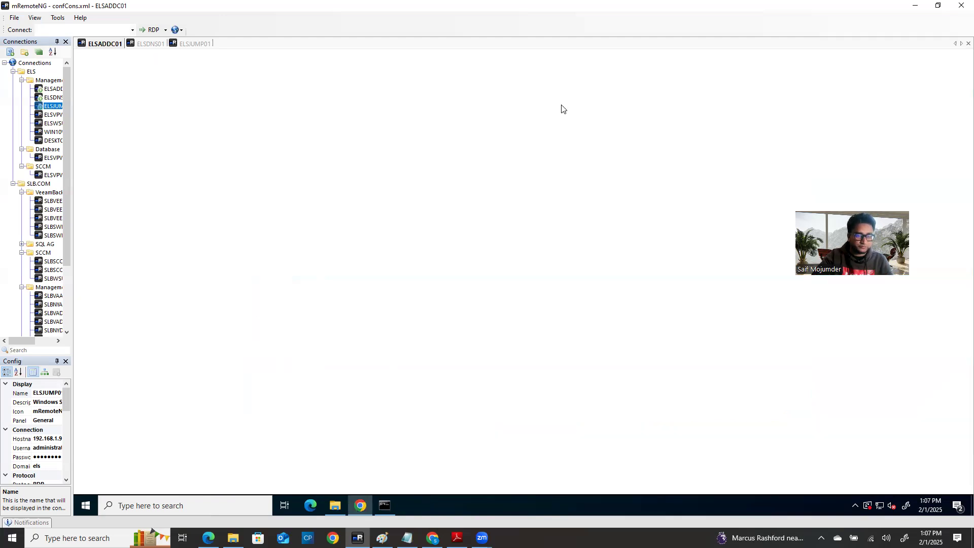
# Step: Load the iDRAC at 192.168.1.9 in Chrome, bypassing the certificate warning
pyautogui.click(202, 81)
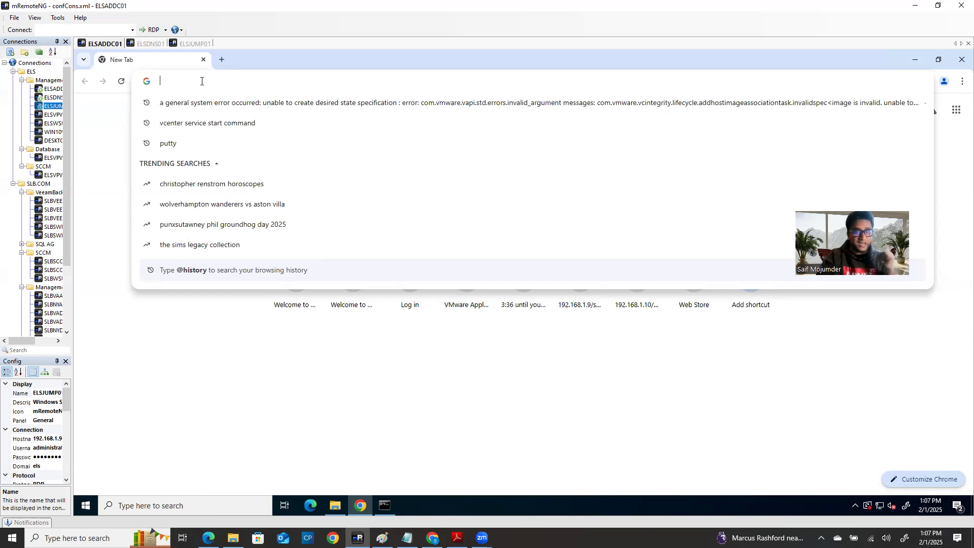
pyautogui.write('192.168')
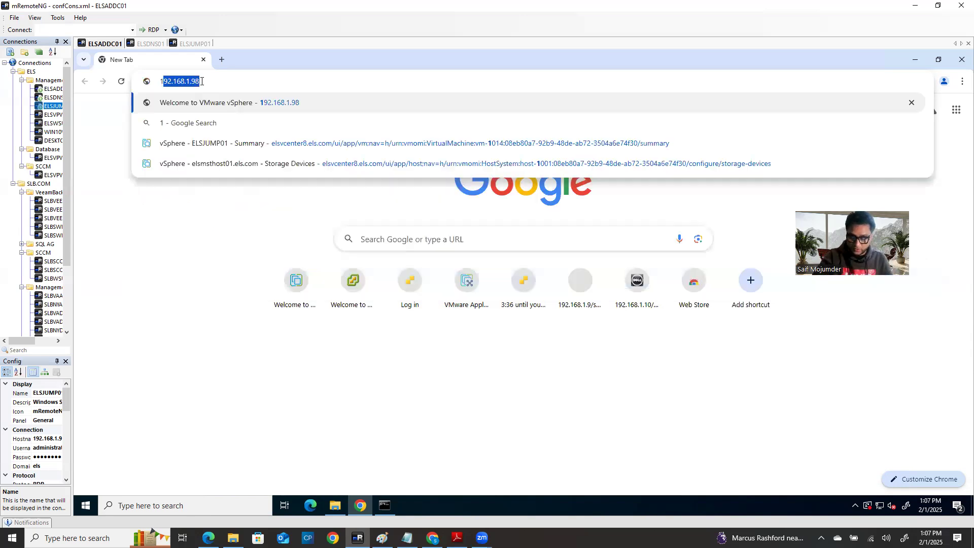
pyautogui.write('.1')
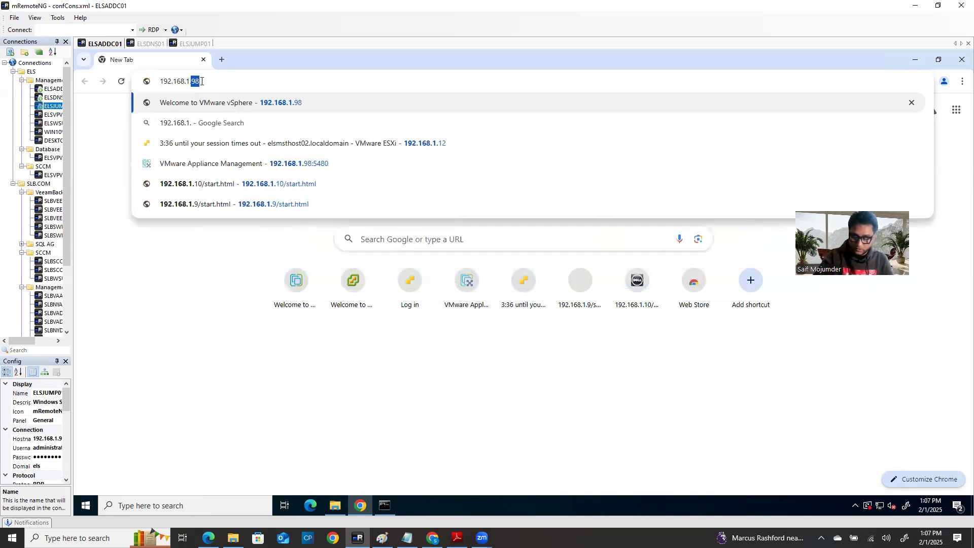
pyautogui.write('.9')
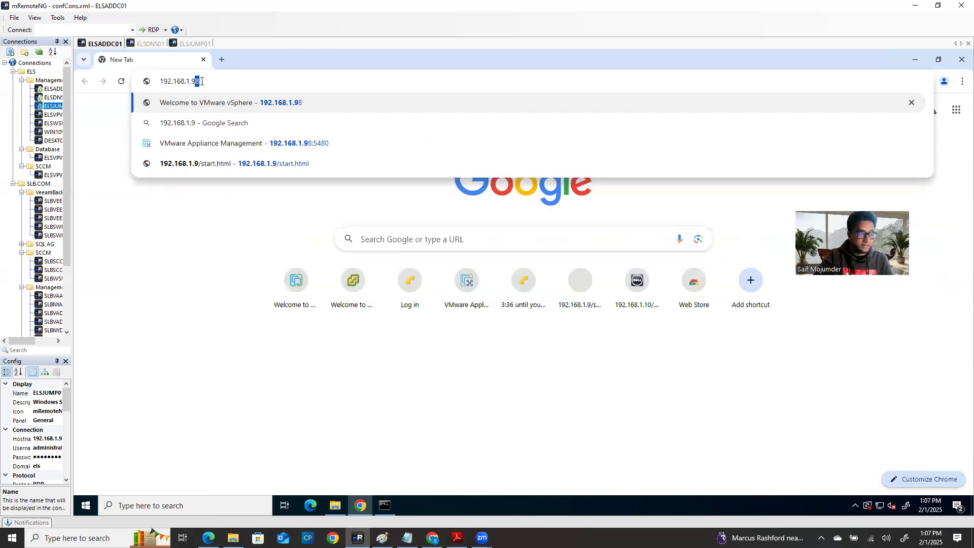
pyautogui.press('Delete')
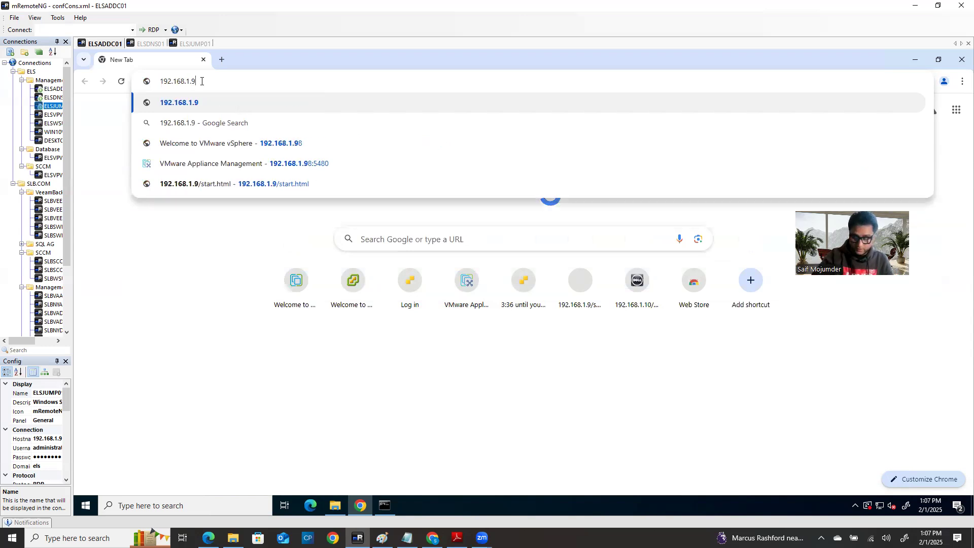
pyautogui.press('Return')
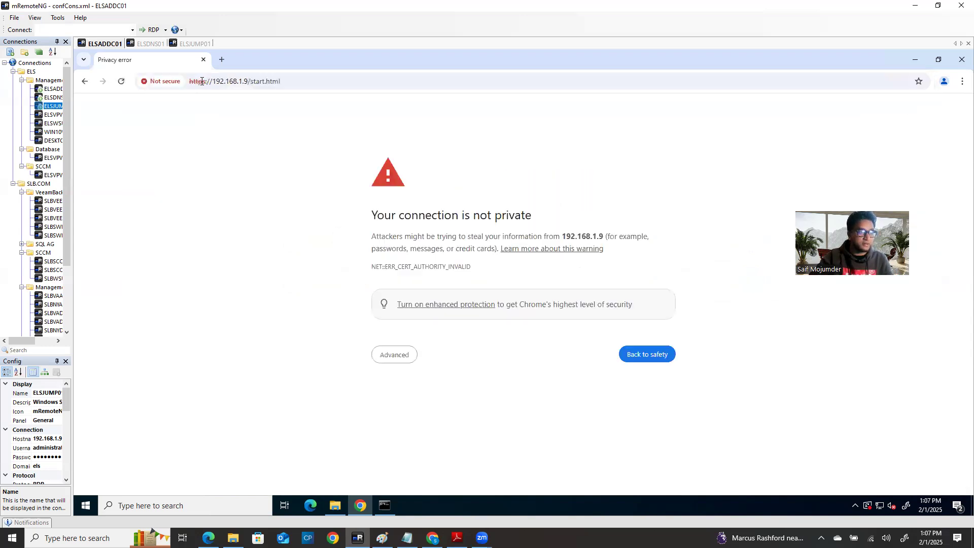
pyautogui.click(392, 357)
pyautogui.click(439, 434)
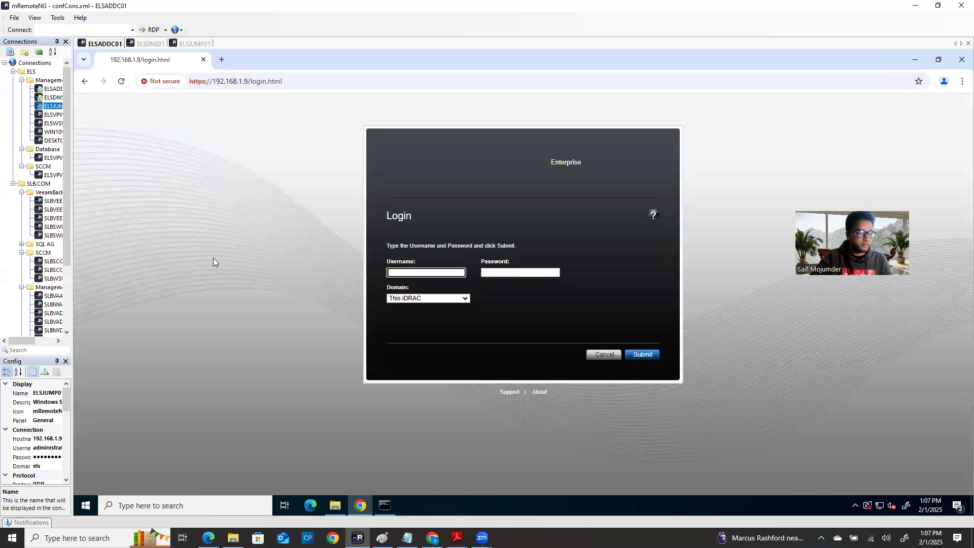
# Step: Log in to the iDRAC with its username and password
pyautogui.write('root')
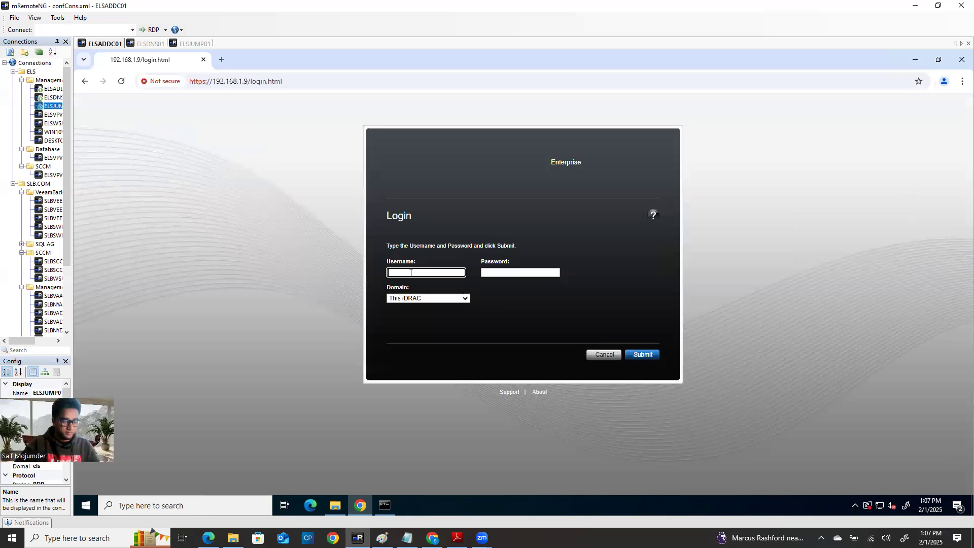
pyautogui.press('Tab')
pyautogui.write('calvin')
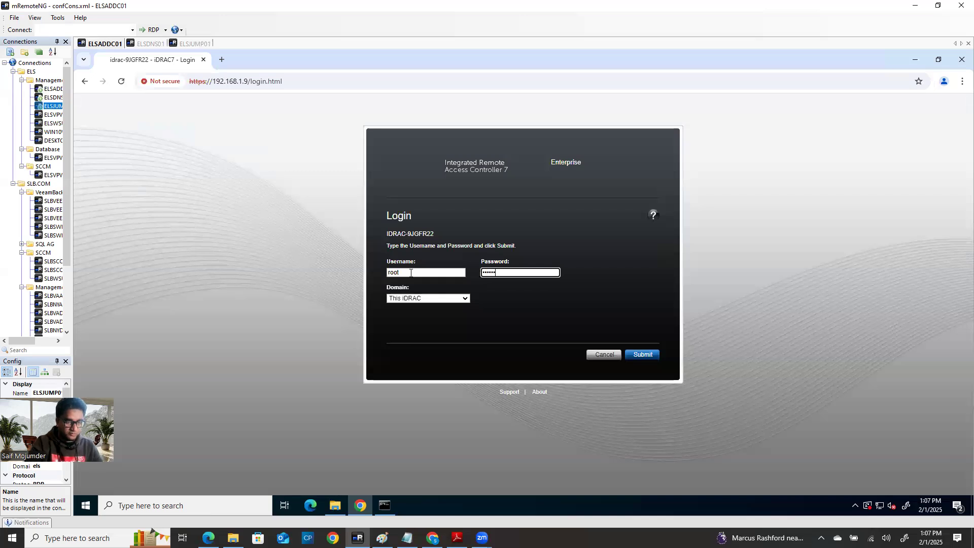
pyautogui.press('Return')
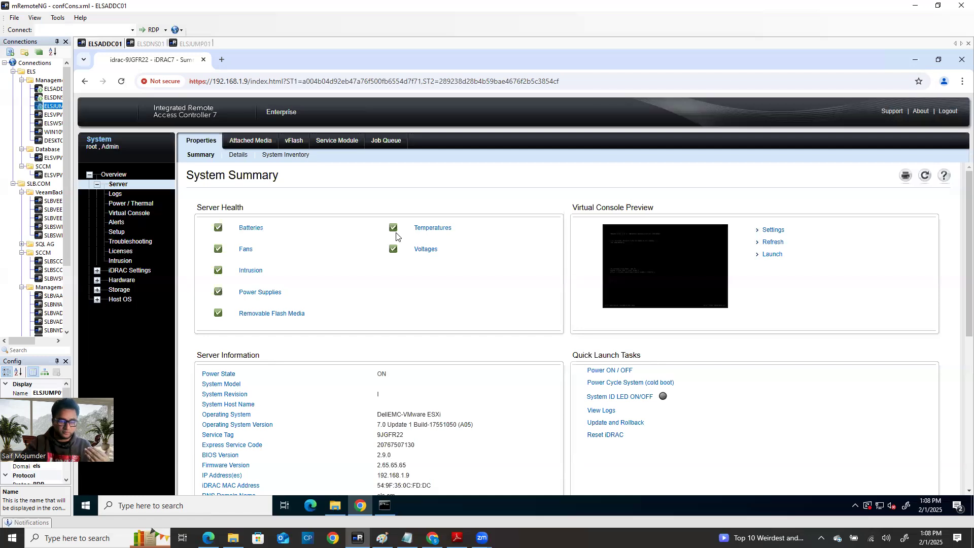
# Step: Set Chrome to always allow pop-ups from the iDRAC
pyautogui.click(407, 538)
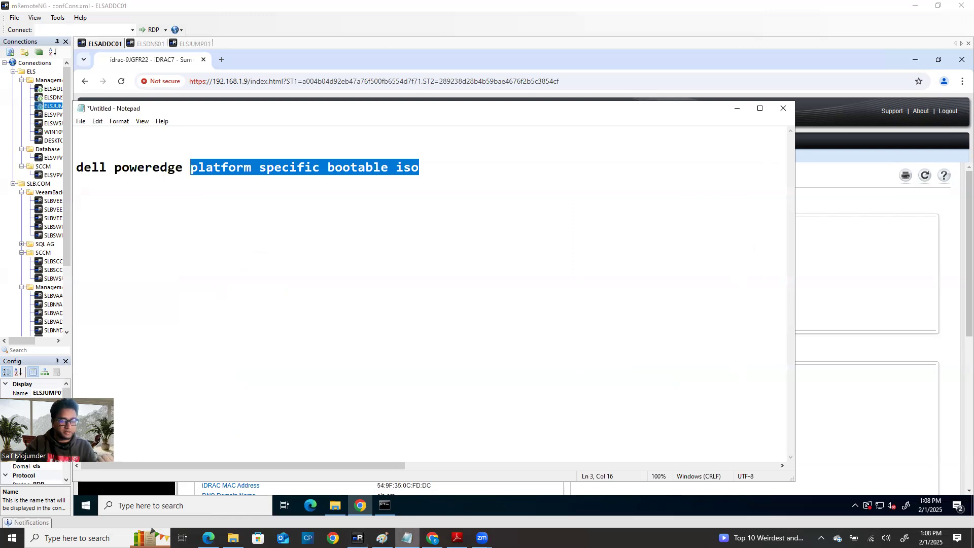
pyautogui.click(406, 538)
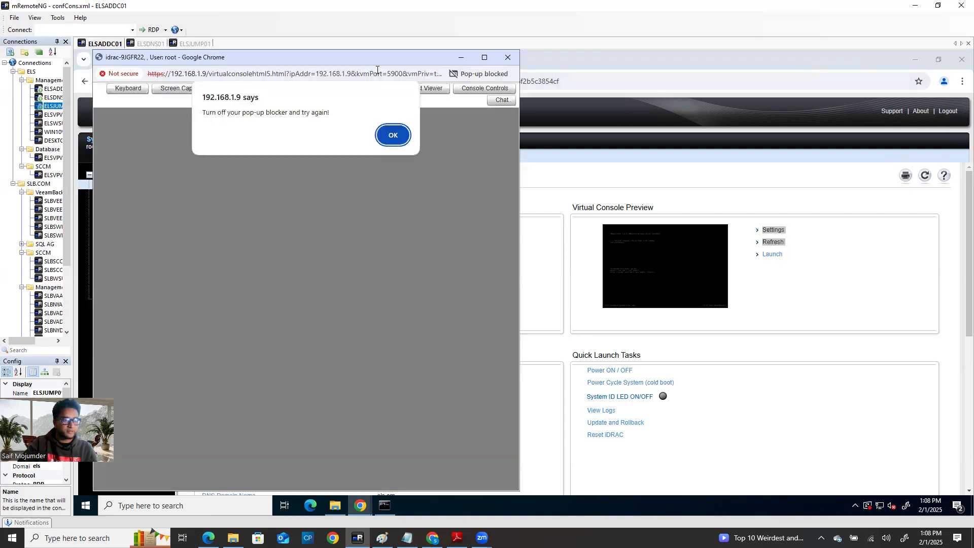
pyautogui.click(392, 135)
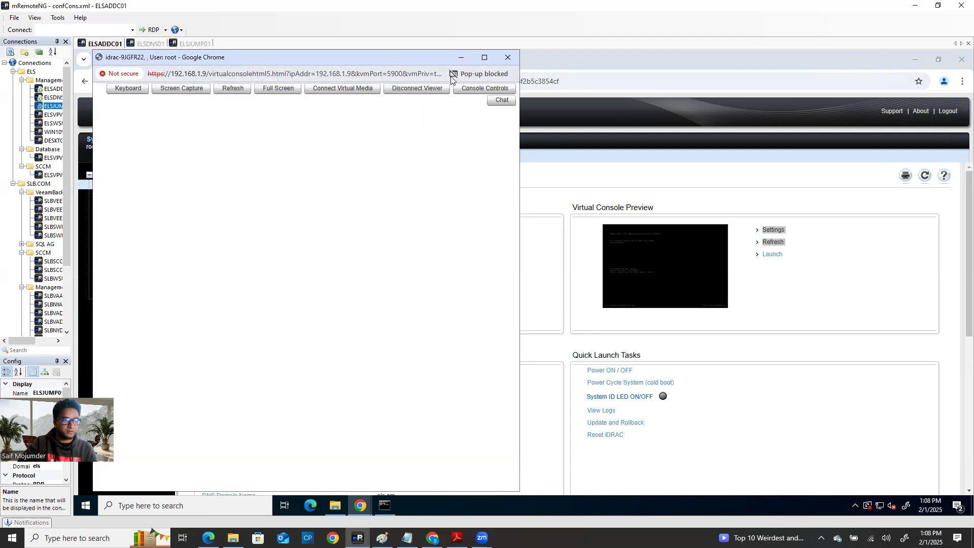
pyautogui.click(479, 73)
pyautogui.click(372, 128)
pyautogui.click(484, 174)
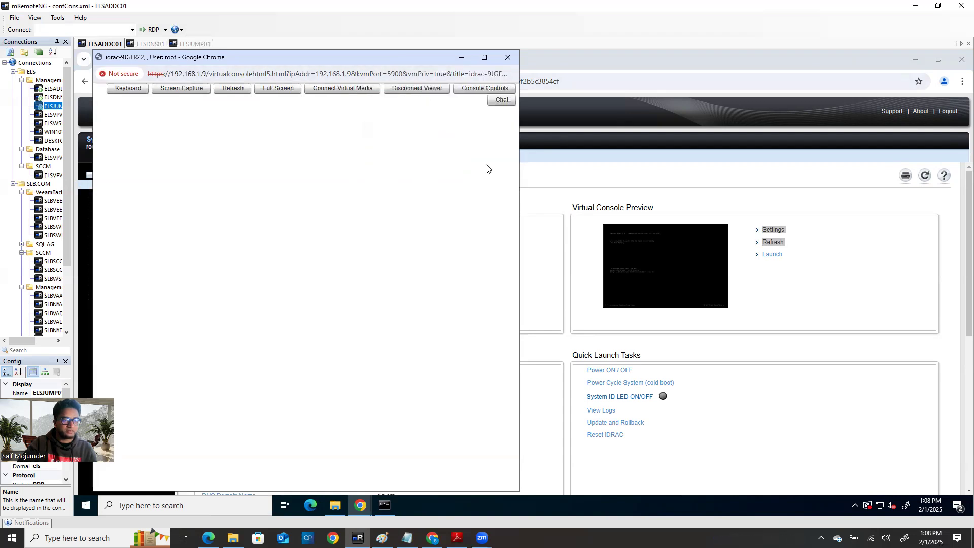
# Step: Close the blank console window and relaunch the virtual console
pyautogui.click(485, 58)
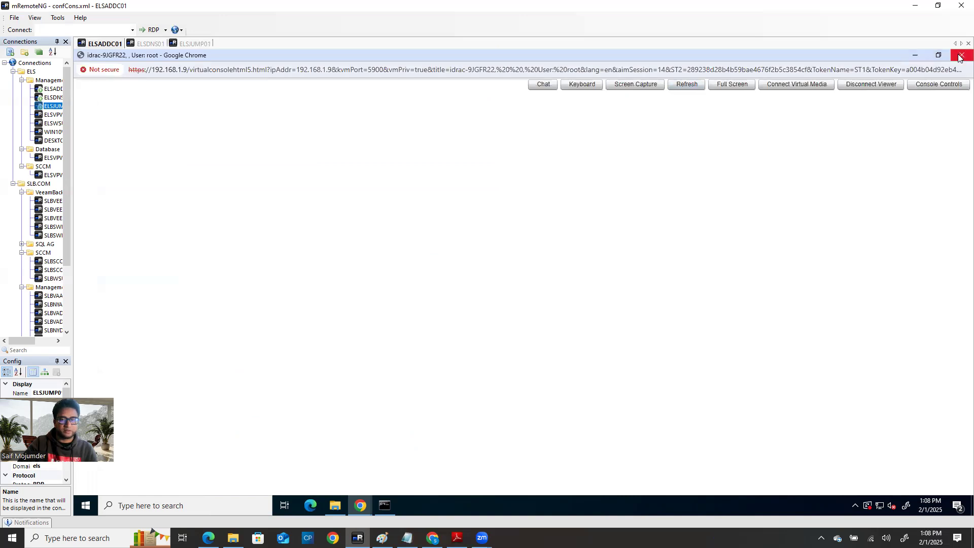
pyautogui.click(962, 56)
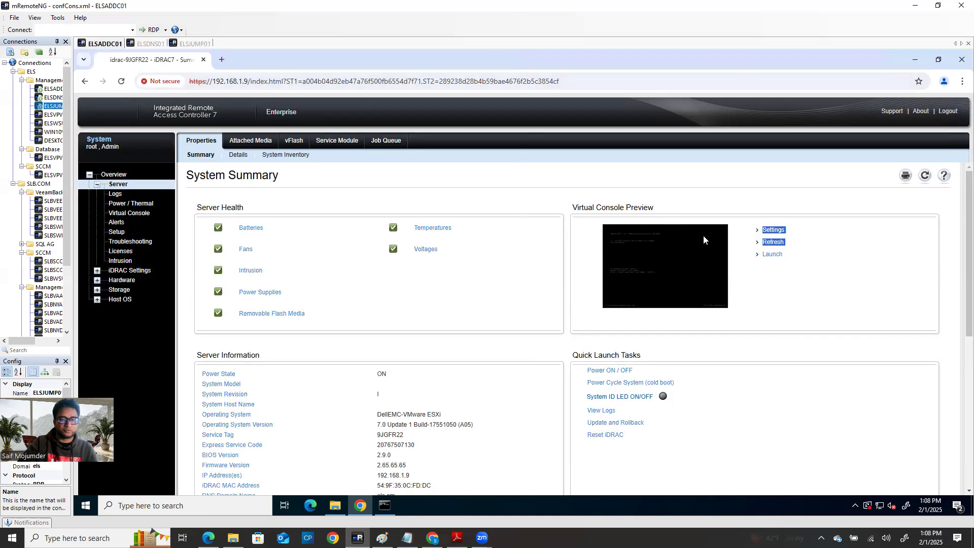
pyautogui.click(770, 254)
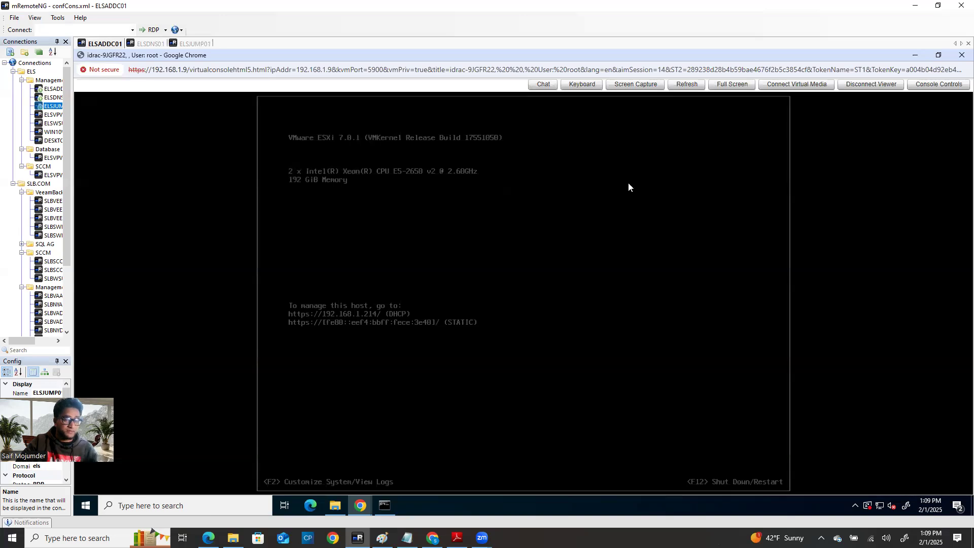
# Step: Map R630_BOOTABLE_25.01.27.iso from Downloads as the virtual CD/DVD drive in Virtual Media
pyautogui.click(797, 83)
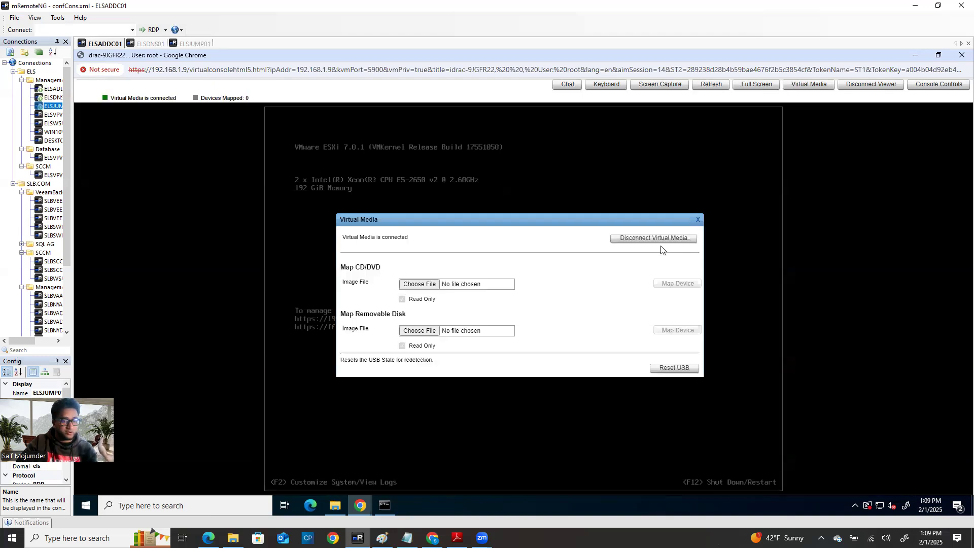
pyautogui.click(437, 284)
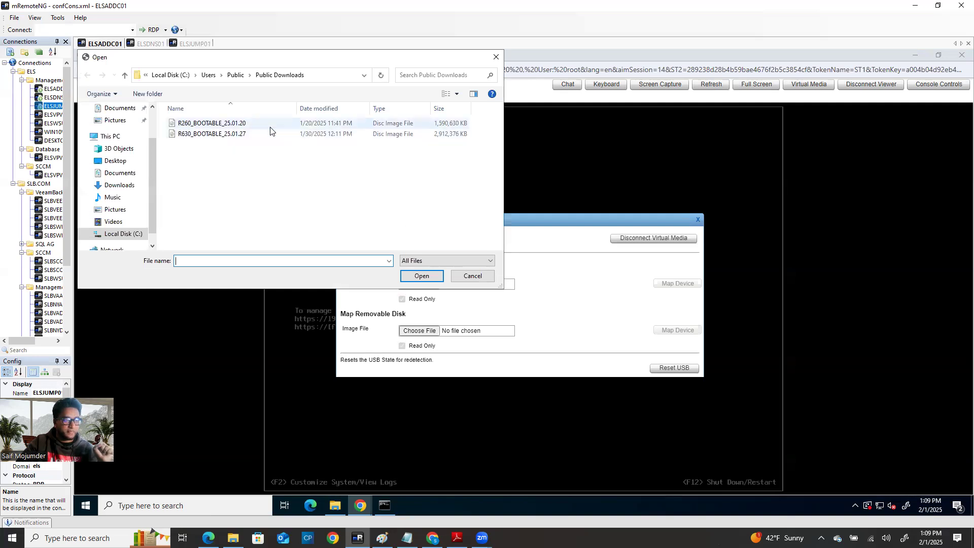
pyautogui.click(364, 75)
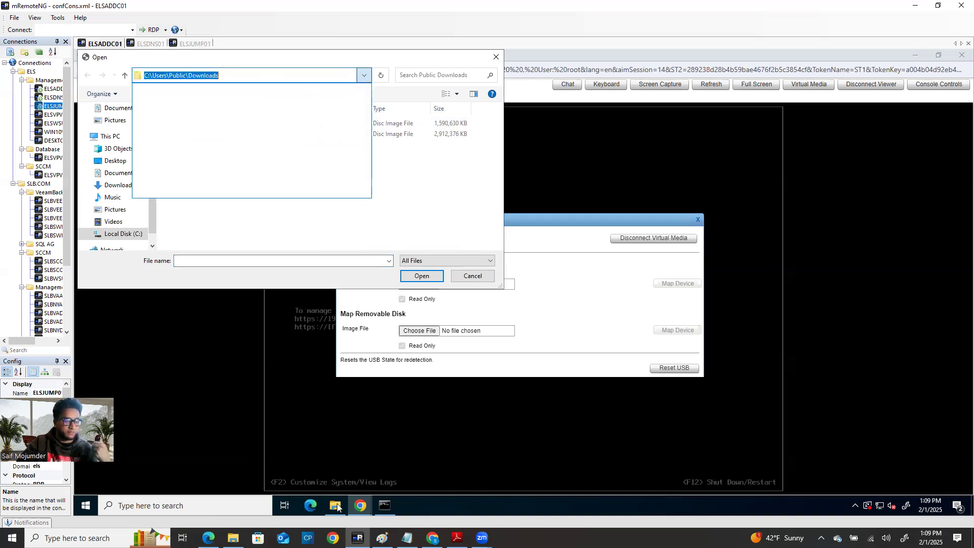
pyautogui.click(297, 236)
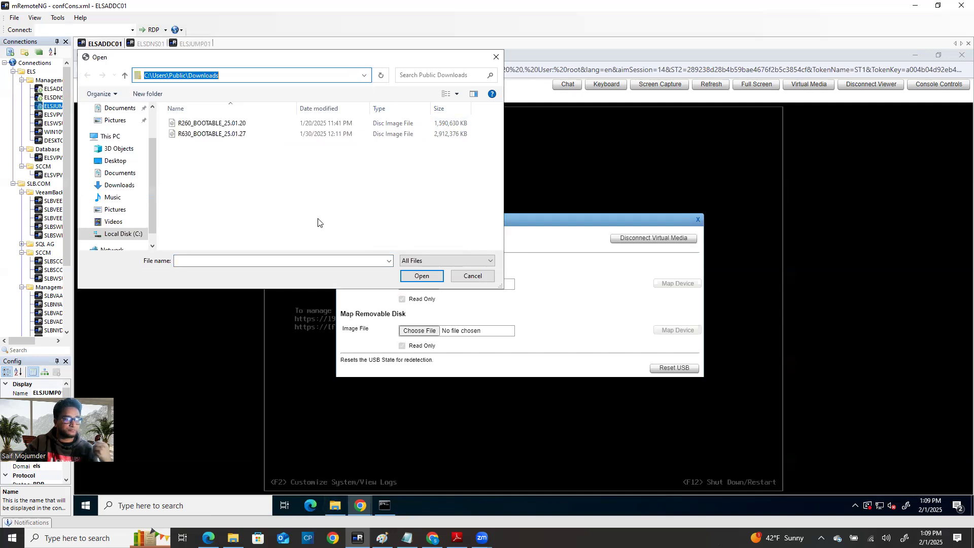
pyautogui.click(202, 134)
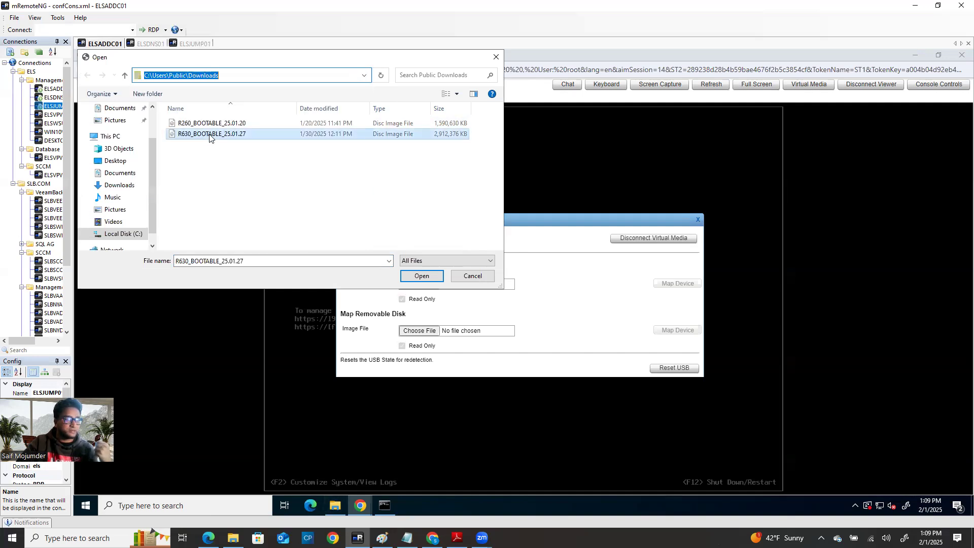
pyautogui.doubleClick(204, 132)
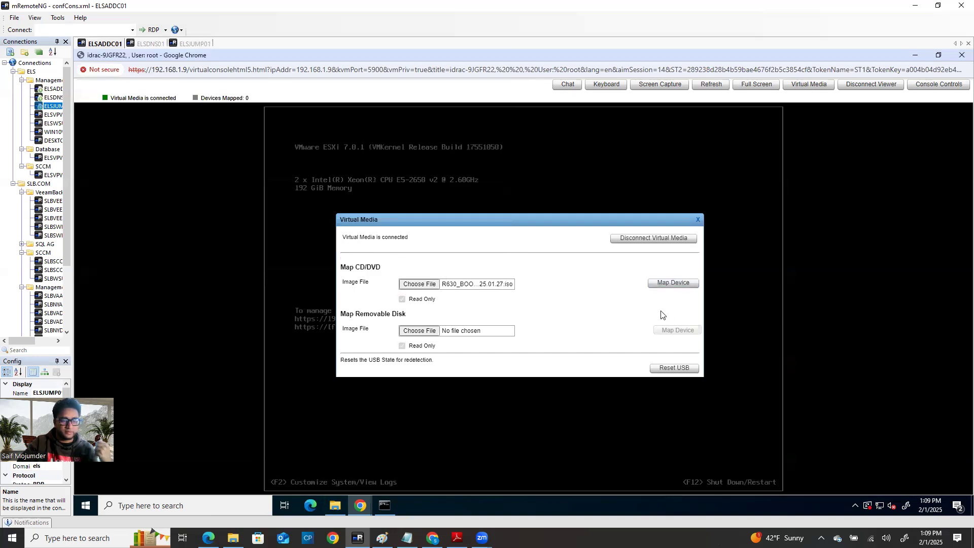
pyautogui.click(676, 284)
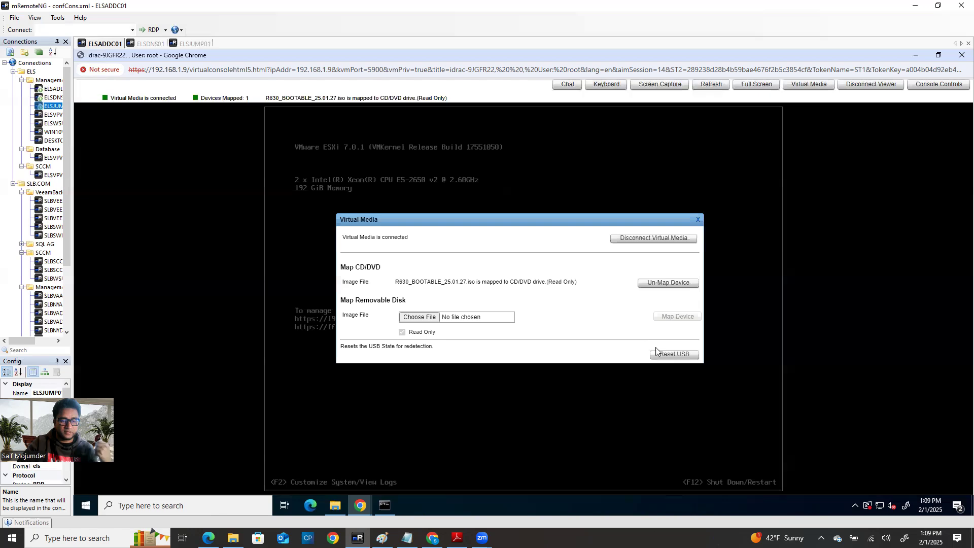
pyautogui.click(698, 219)
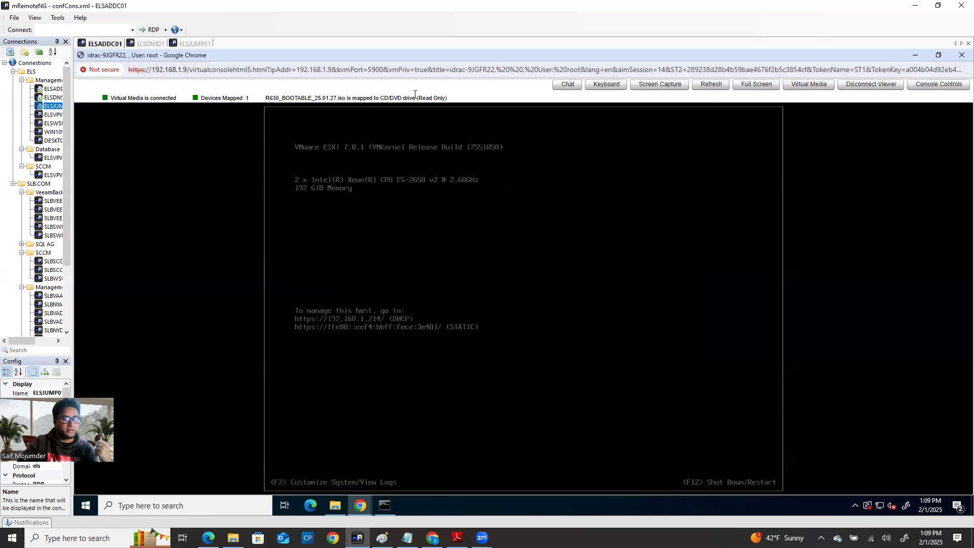
# Step: Send Ctrl+Alt+Del to the ESXi host from the on-screen keyboard, then minimize the console
pyautogui.click(606, 86)
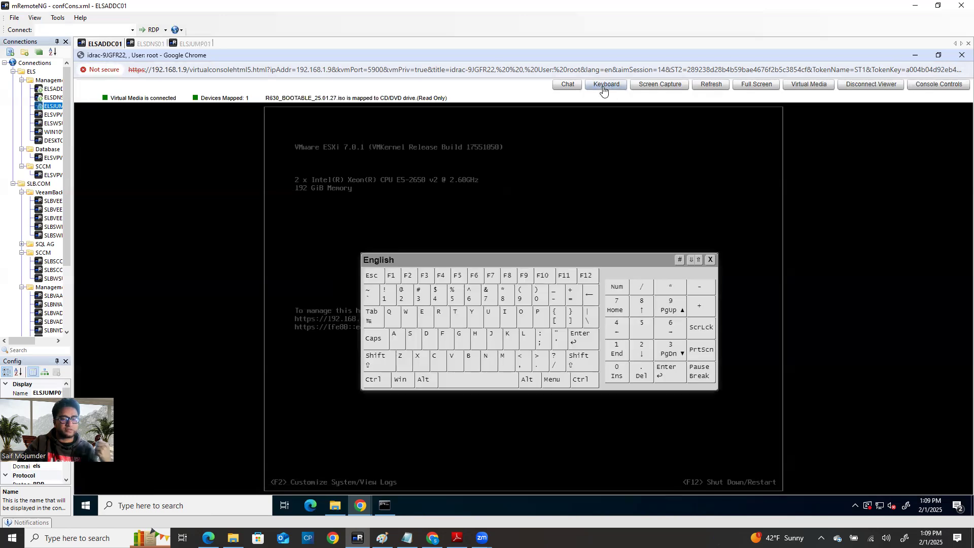
pyautogui.click(384, 384)
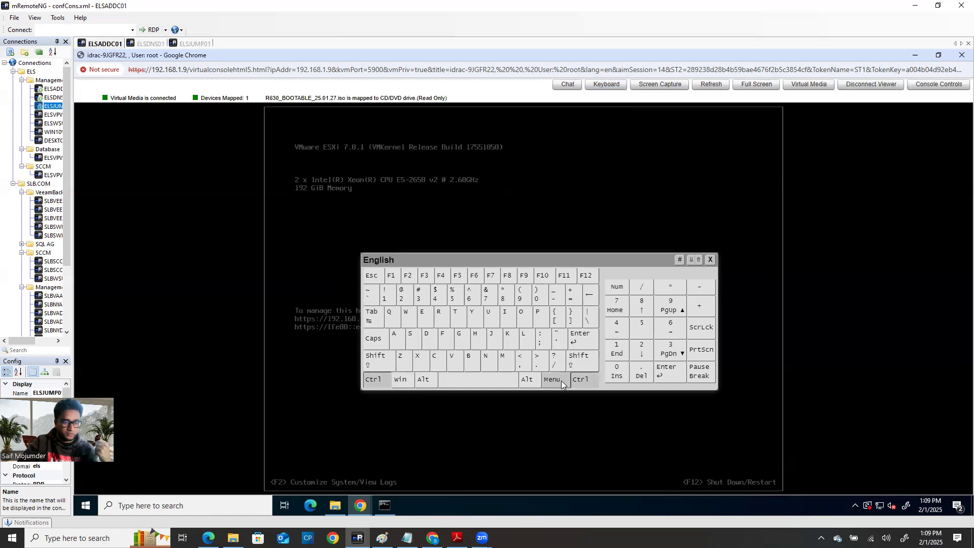
pyautogui.click(641, 375)
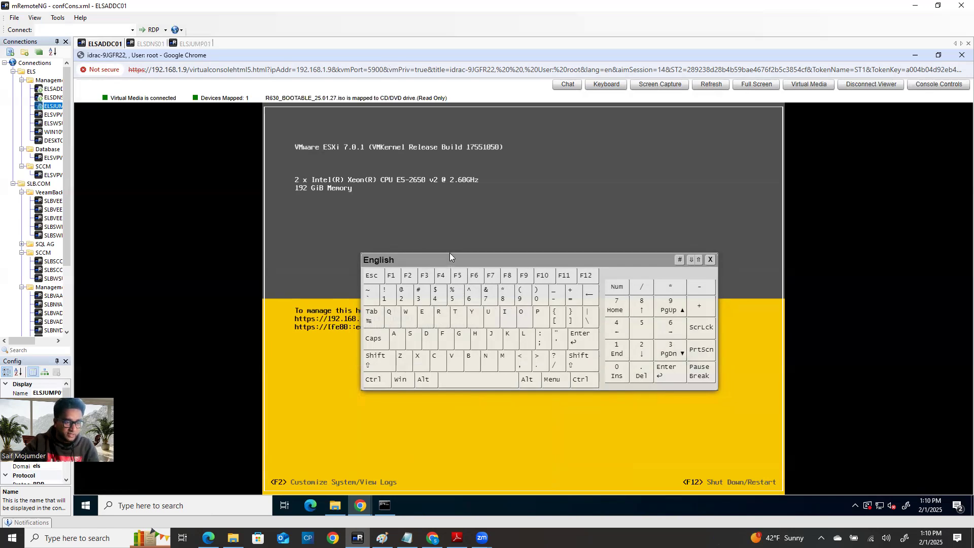
pyautogui.click(374, 383)
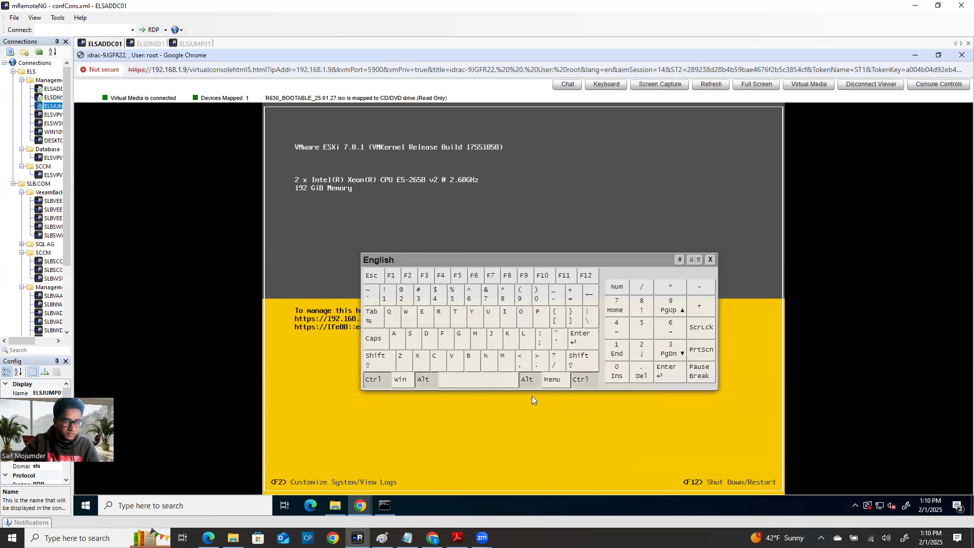
pyautogui.click(640, 374)
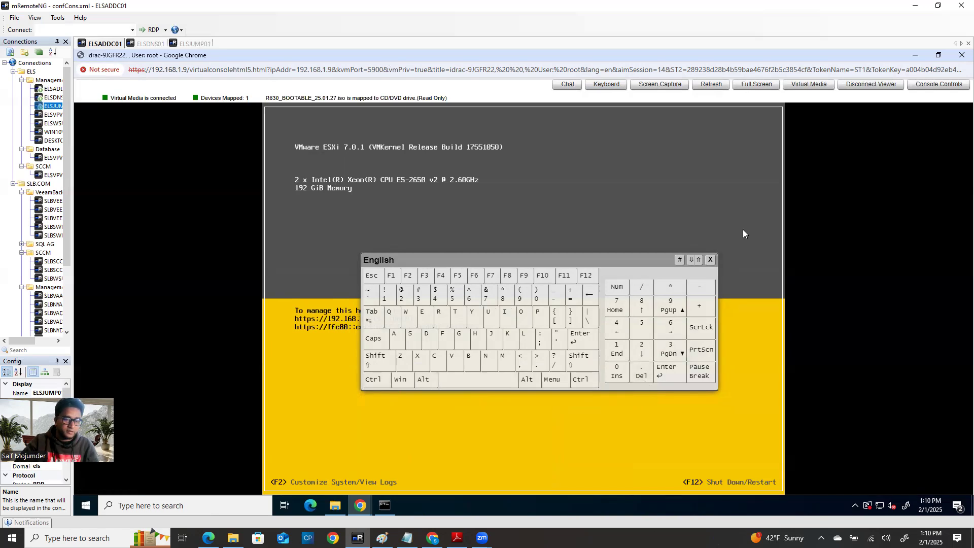
pyautogui.click(710, 260)
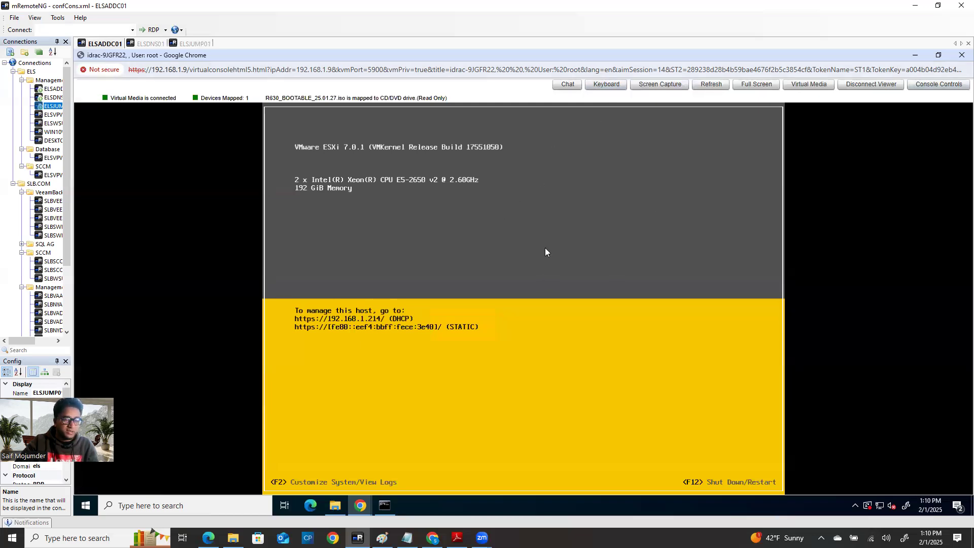
pyautogui.click(915, 57)
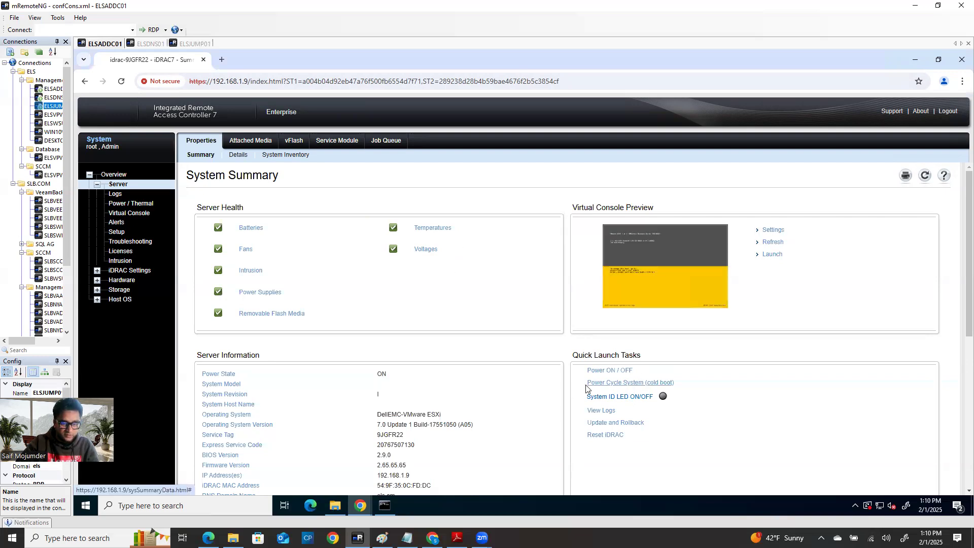
# Step: Run Power Cycle System (cold boot), confirm it, and watch POST in the virtual console
pyautogui.click(635, 383)
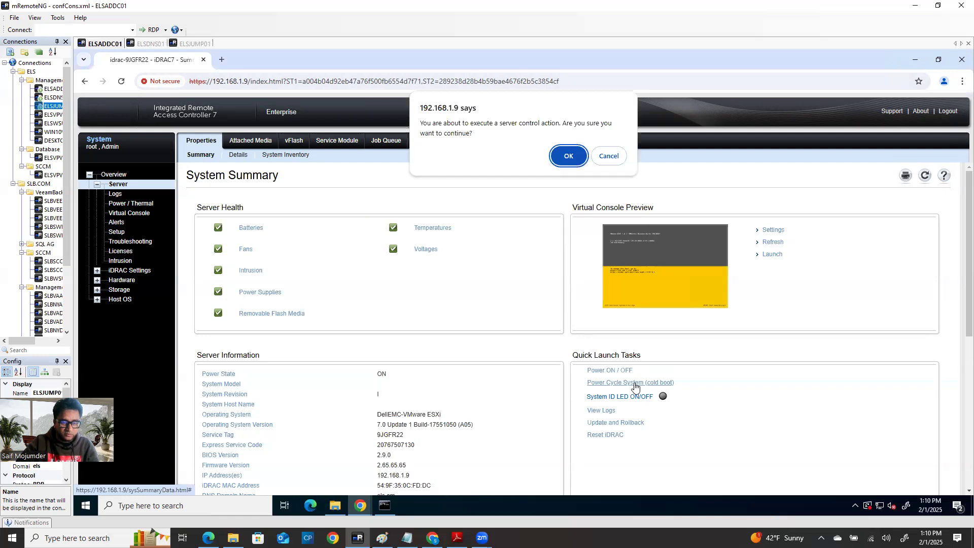
pyautogui.click(573, 159)
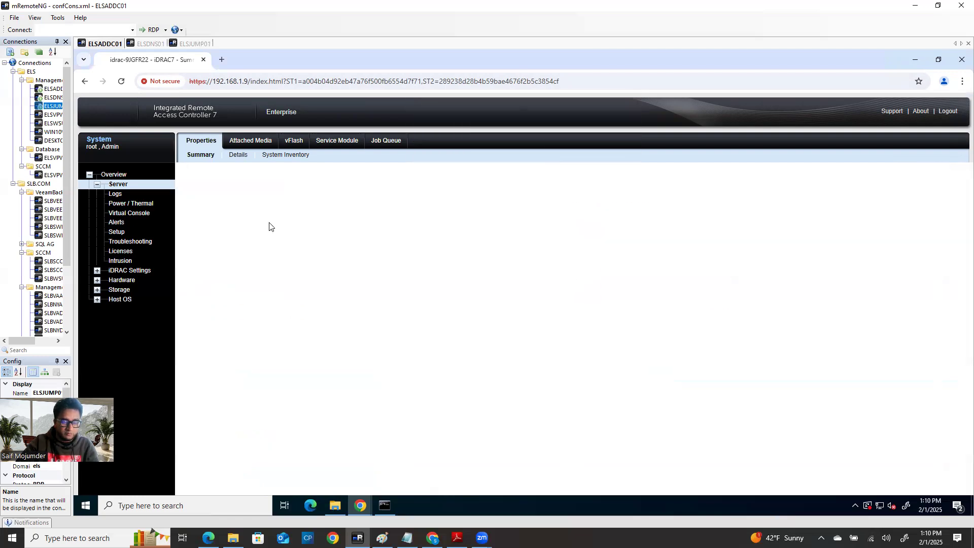
pyautogui.moveTo(361, 507)
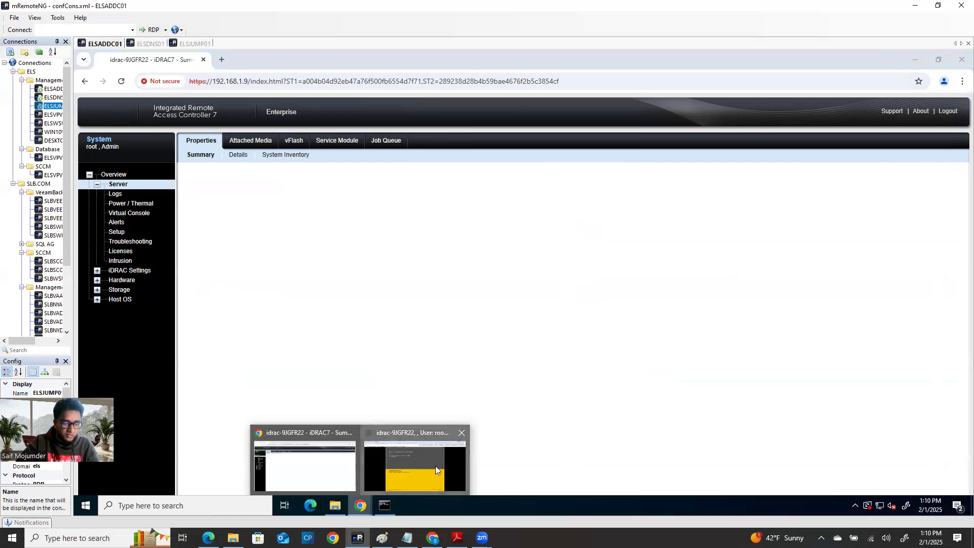
pyautogui.click(435, 466)
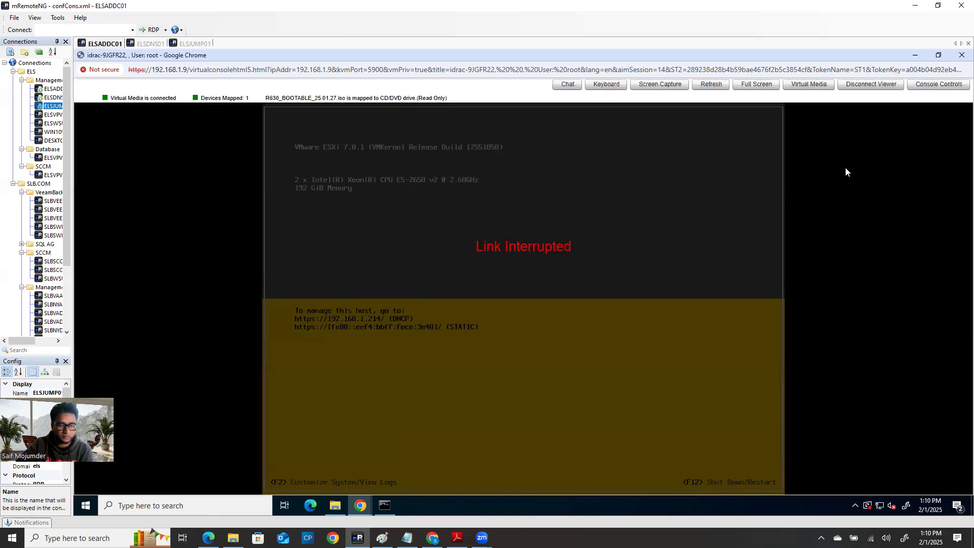
pyautogui.moveTo(361, 502)
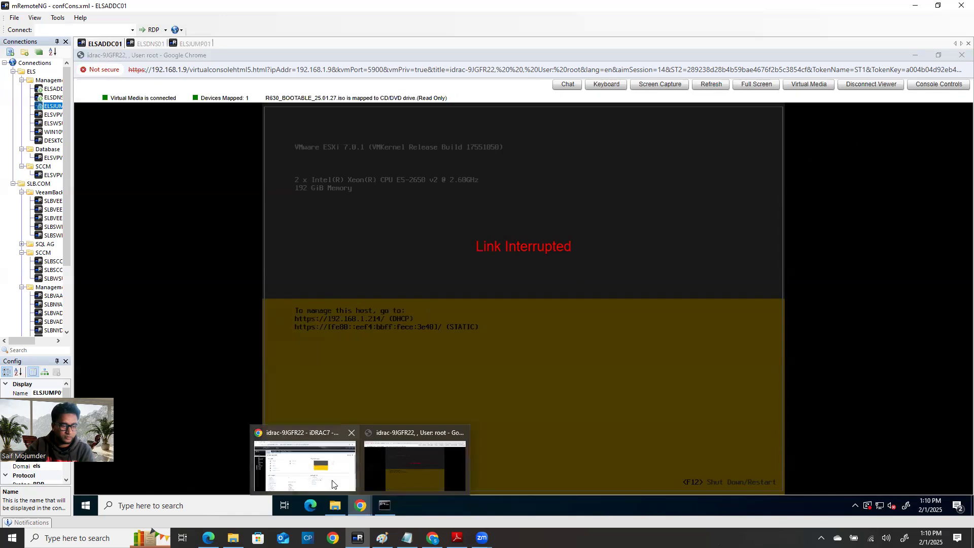
pyautogui.click(304, 464)
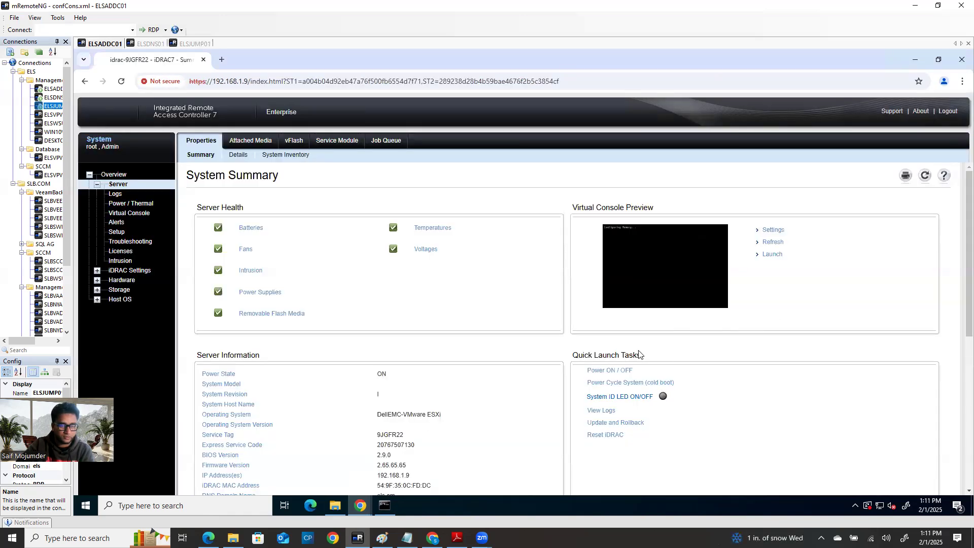
pyautogui.moveTo(358, 506)
pyautogui.click(407, 475)
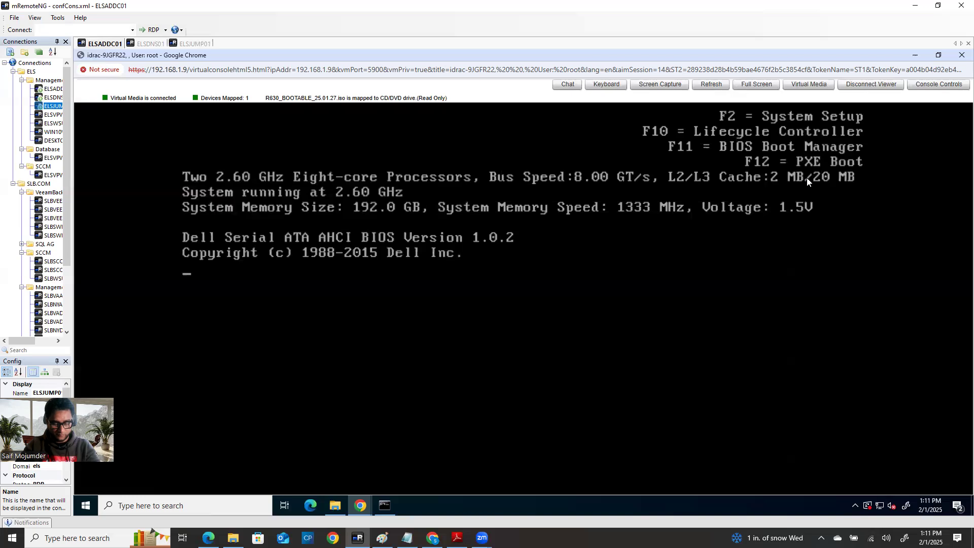
# Step: Press F11 at the POST screen to request the BIOS Boot Manager
pyautogui.press('F11')
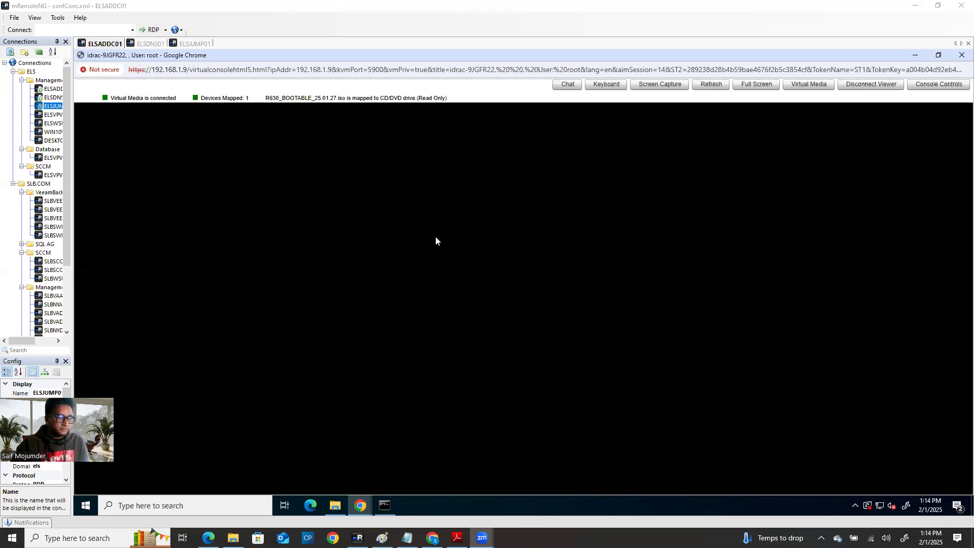
# Step: Open the BIOS Boot Menu and move the selection down four entries to Virtual CD
pyautogui.click(435, 241)
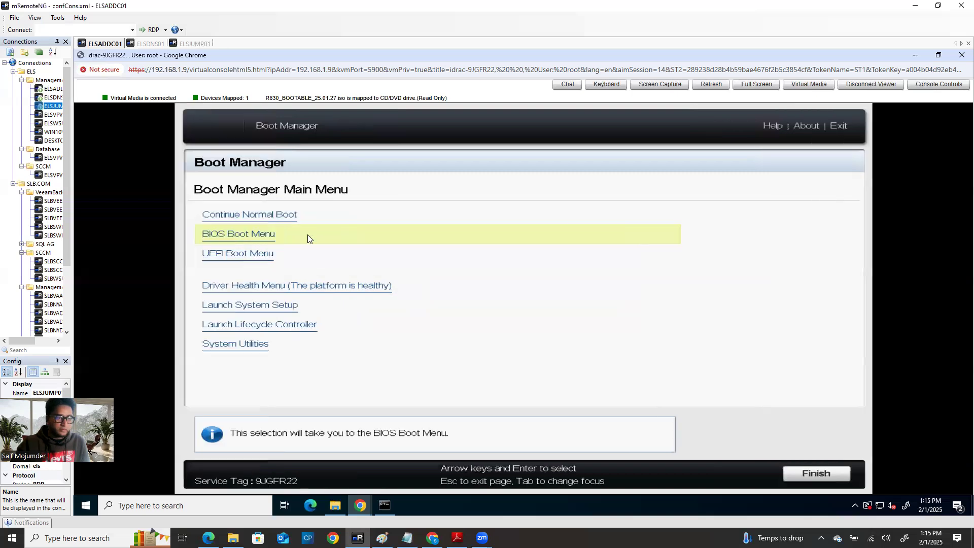
pyautogui.click(307, 237)
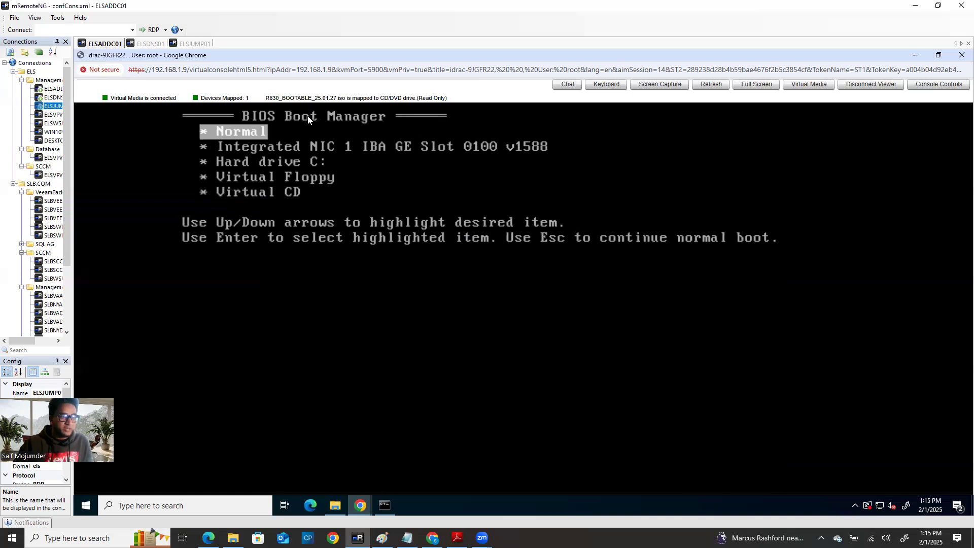
pyautogui.press('Down')
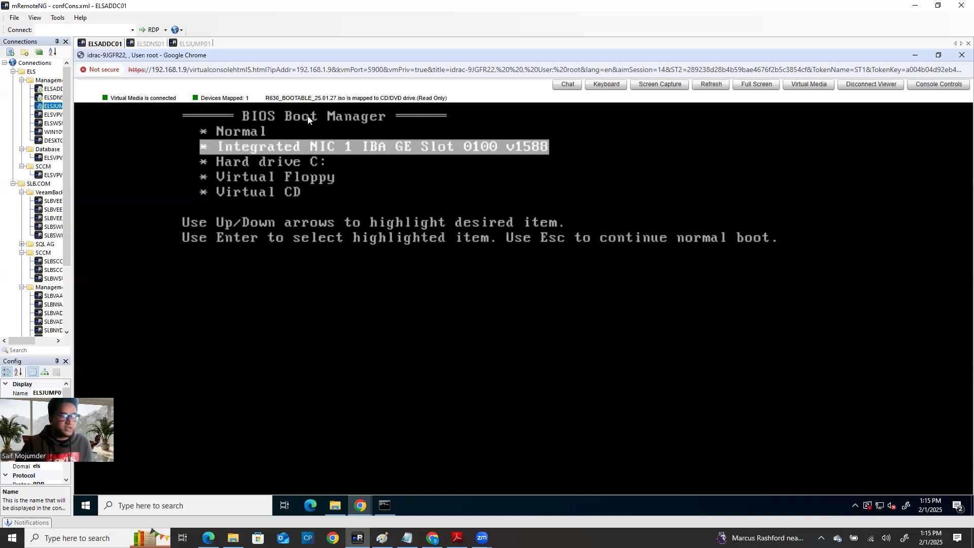
pyautogui.press('Down')
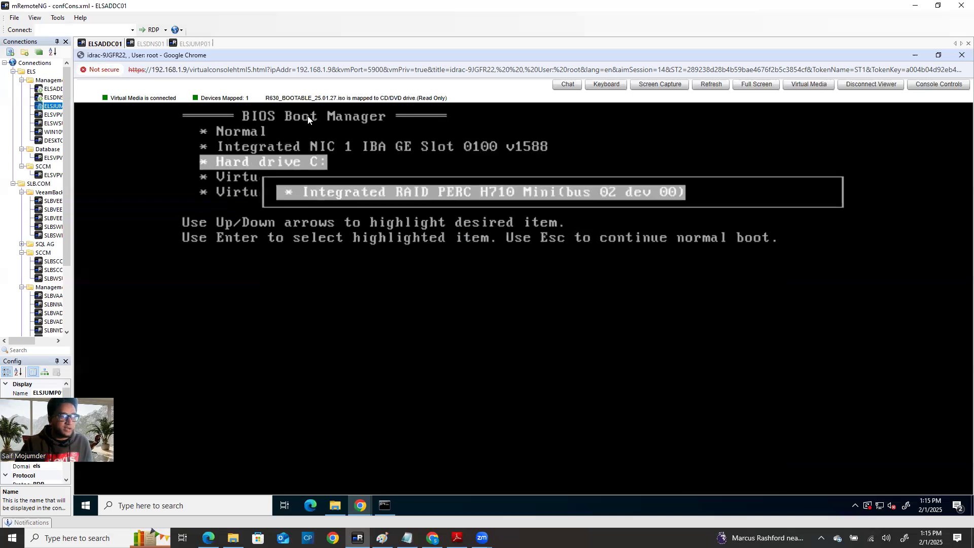
pyautogui.press('Down')
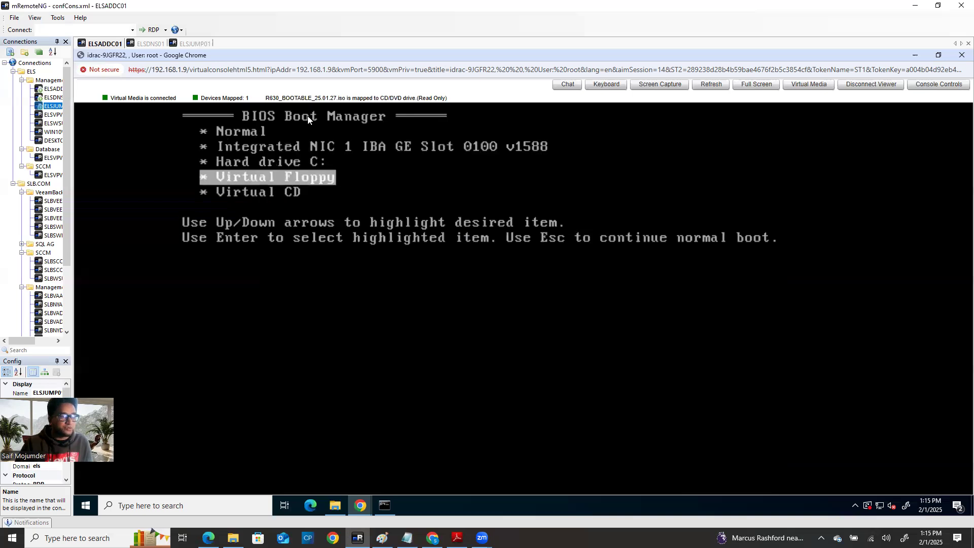
pyautogui.press('Down')
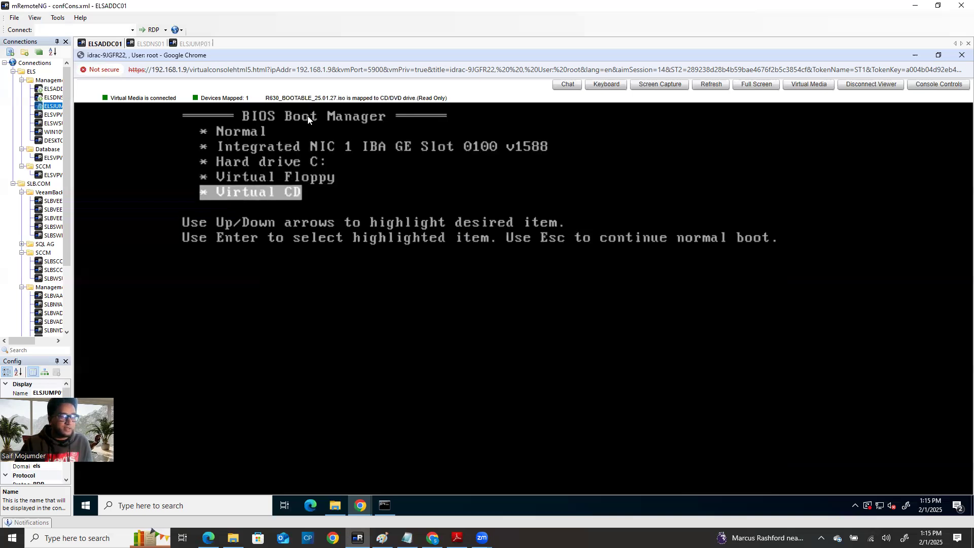
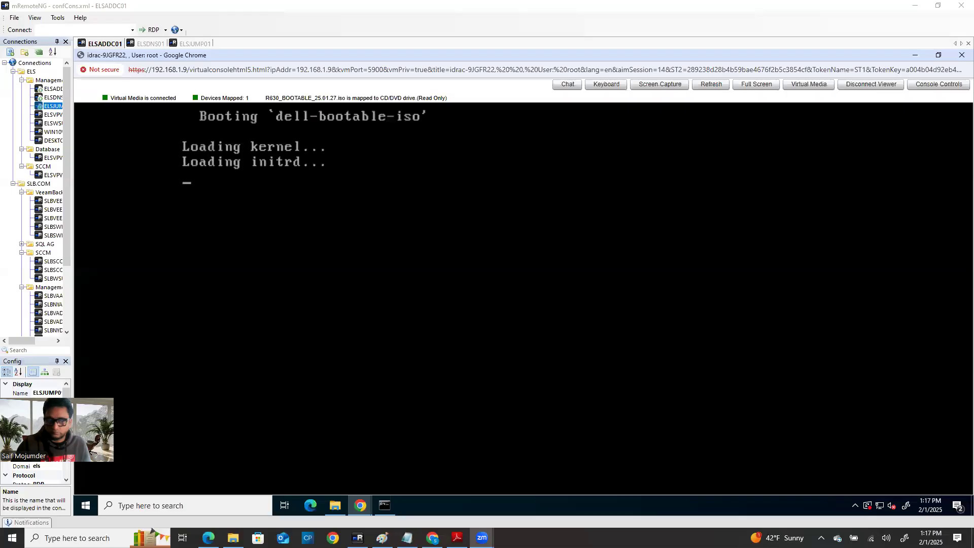
# Step: Bring the iDRAC7 Summary window forward to view firmware 2.65.65.65 and BIOS 2.9.0
pyautogui.moveTo(359, 503)
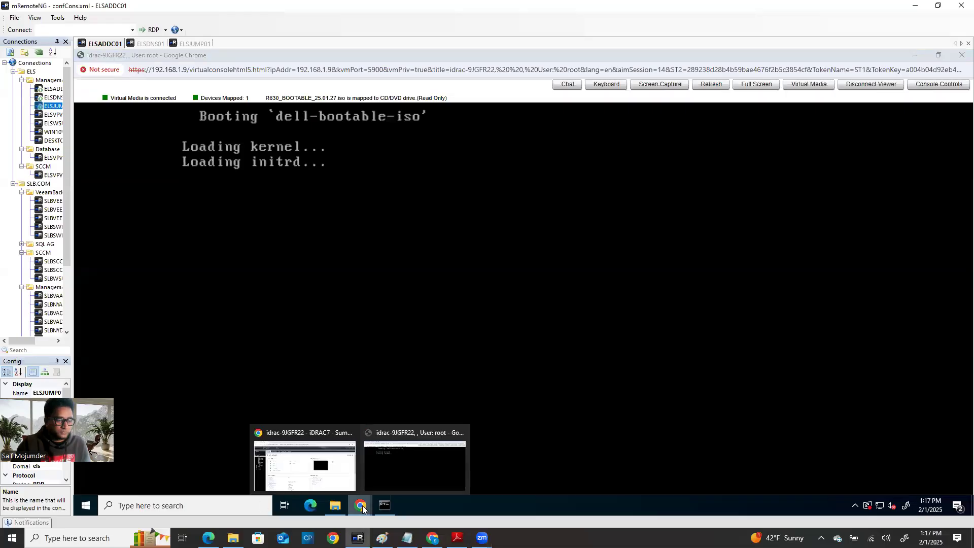
pyautogui.click(335, 471)
pyautogui.scroll(-3, 391, 392)
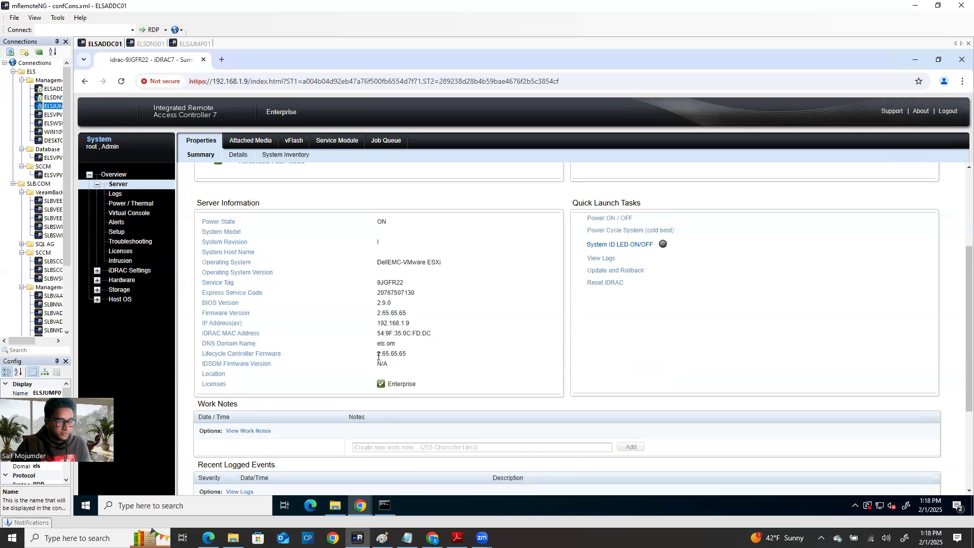
# Step: Open System Details and highlight Lifecycle Controller firmware 2.65.65.65 and BIOS version 2.9.0
pyautogui.moveTo(376, 354); pyautogui.dragTo(414, 358)
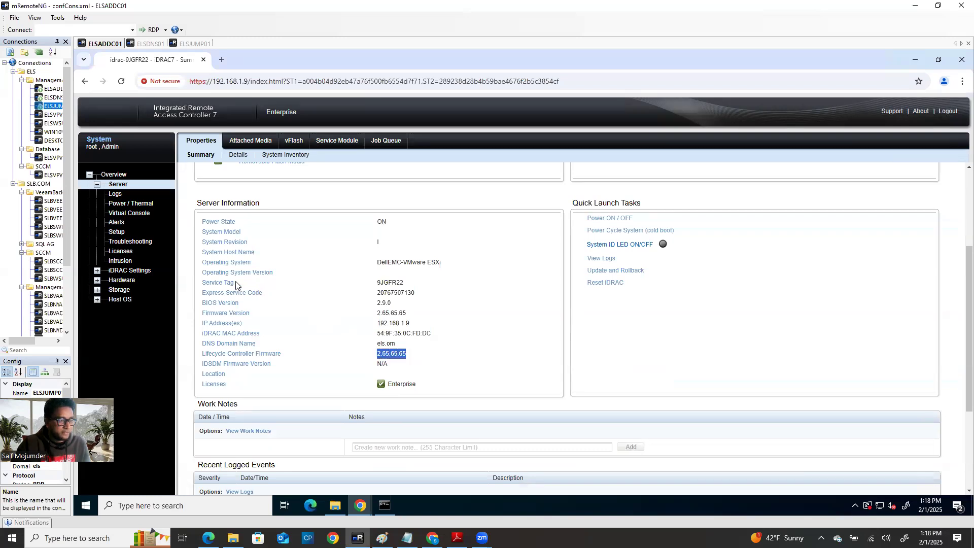
pyautogui.click(238, 155)
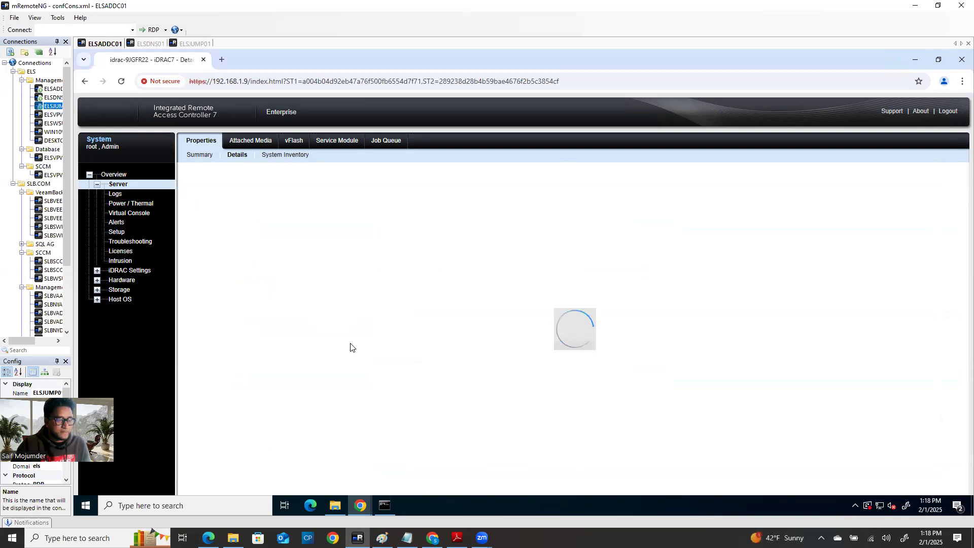
pyautogui.moveTo(205, 269); pyautogui.dragTo(593, 273)
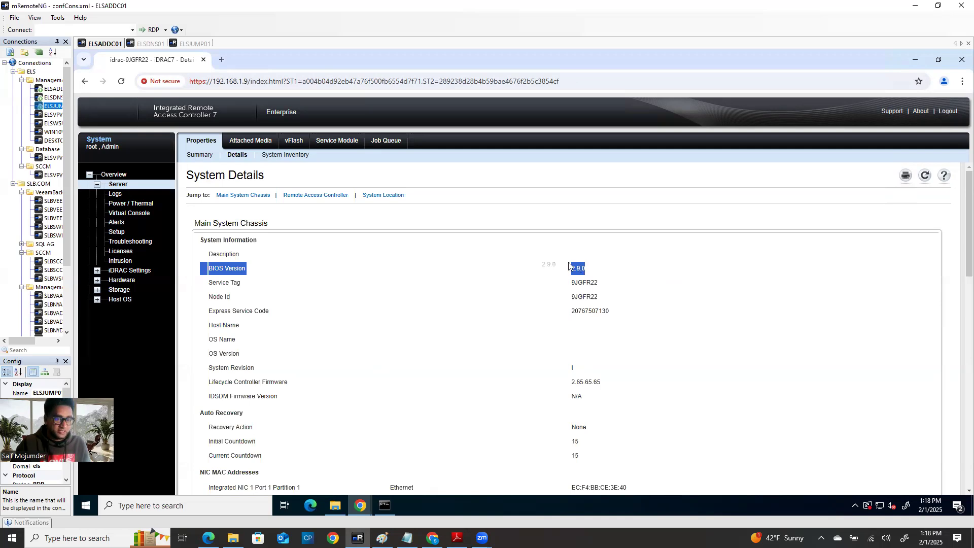
pyautogui.moveTo(585, 269); pyautogui.dragTo(209, 263)
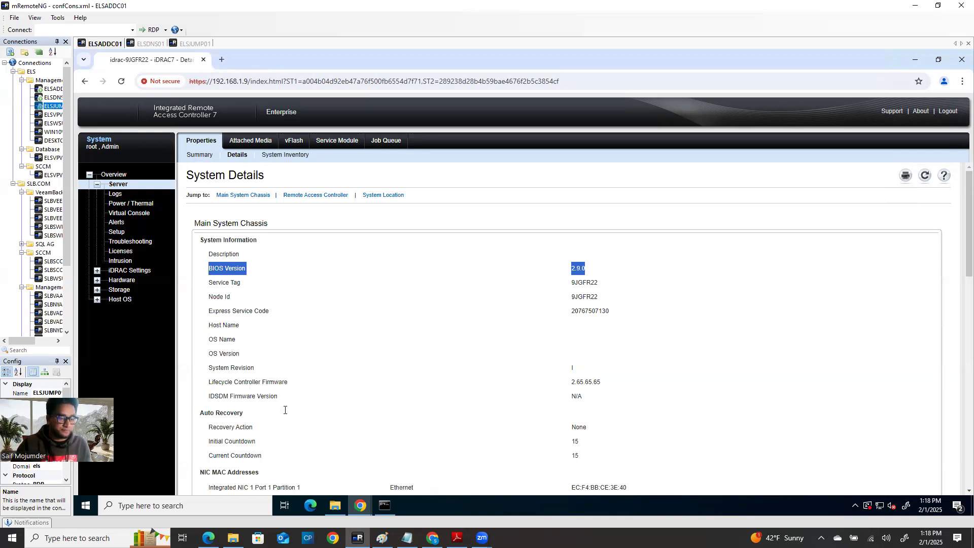
pyautogui.moveTo(333, 538)
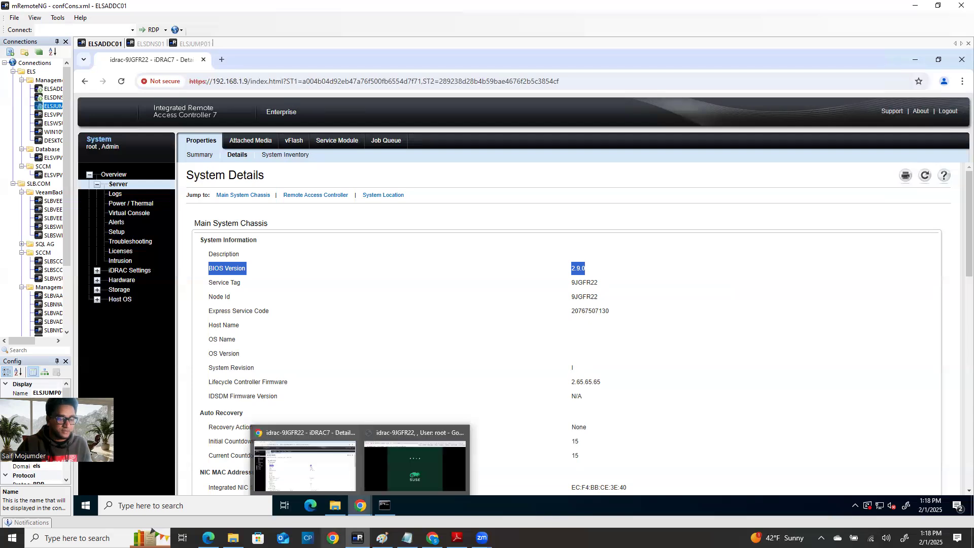
pyautogui.click(310, 478)
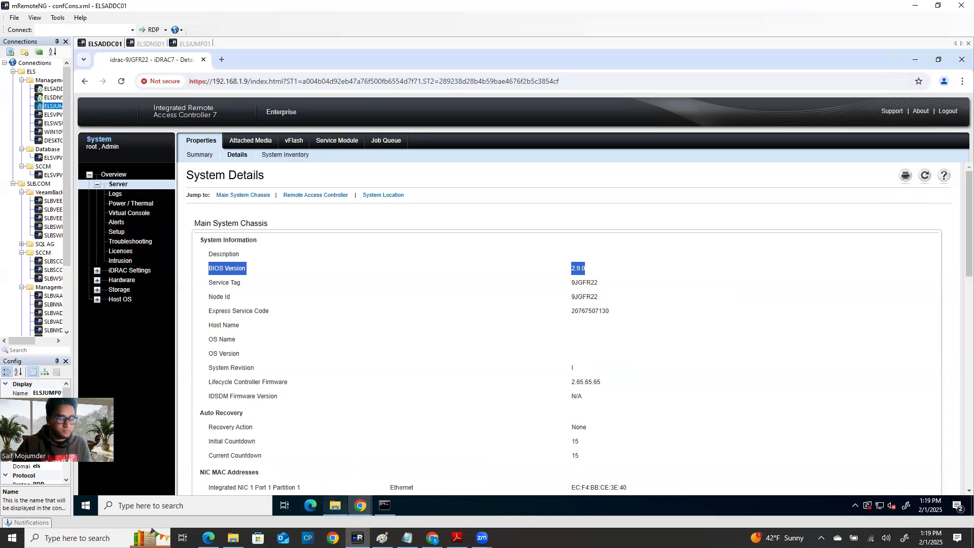
pyautogui.moveTo(335, 506)
pyautogui.click(332, 538)
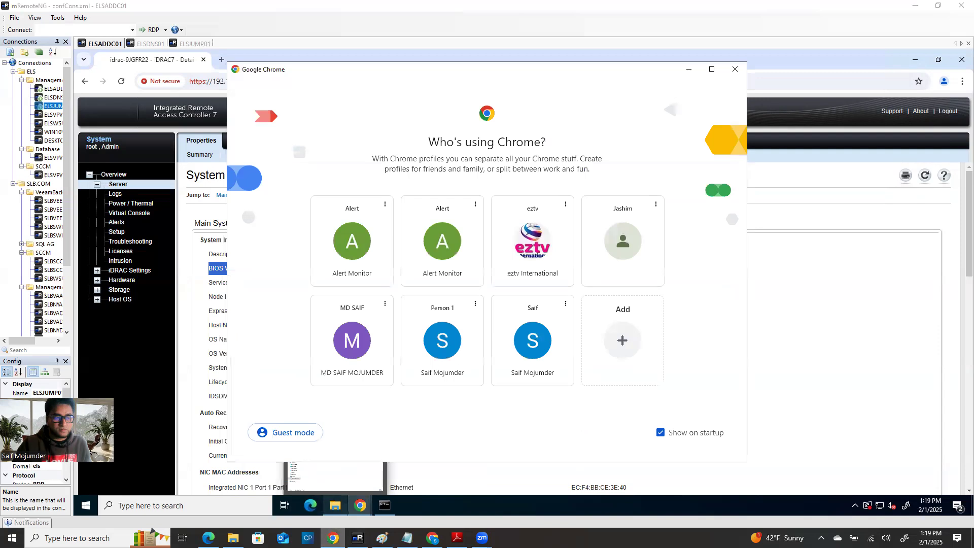
# Step: Confirm Dell Repository Manager 3.4.7's 25 Oct 2024 release date, then return to iDRAC System Details
pyautogui.click(432, 538)
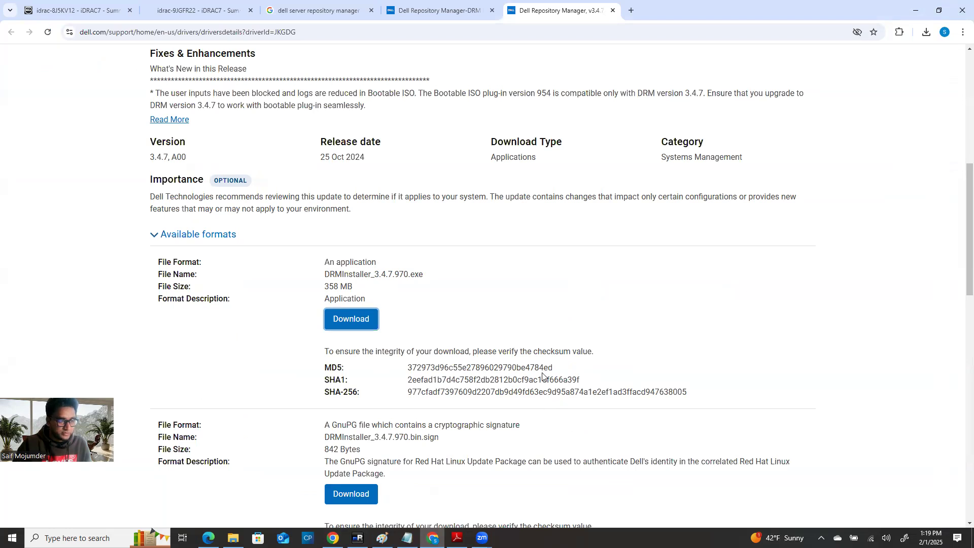
pyautogui.scroll(-2, 541, 376)
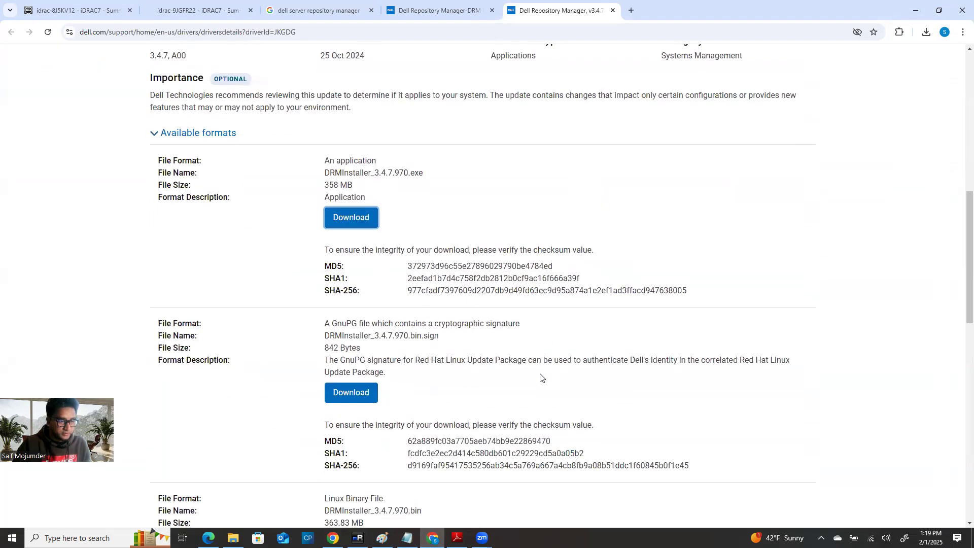
pyautogui.scroll(2, 540, 376)
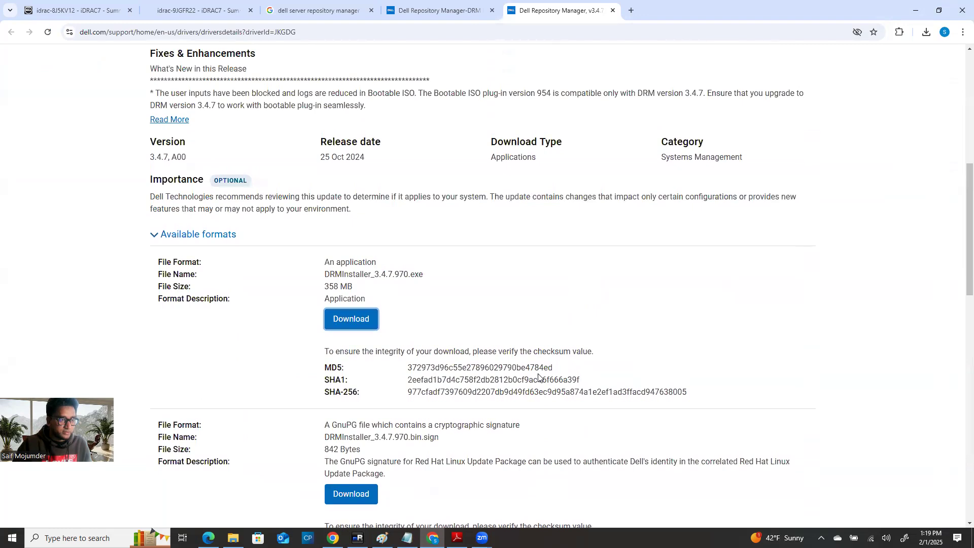
pyautogui.scroll(1, 539, 378)
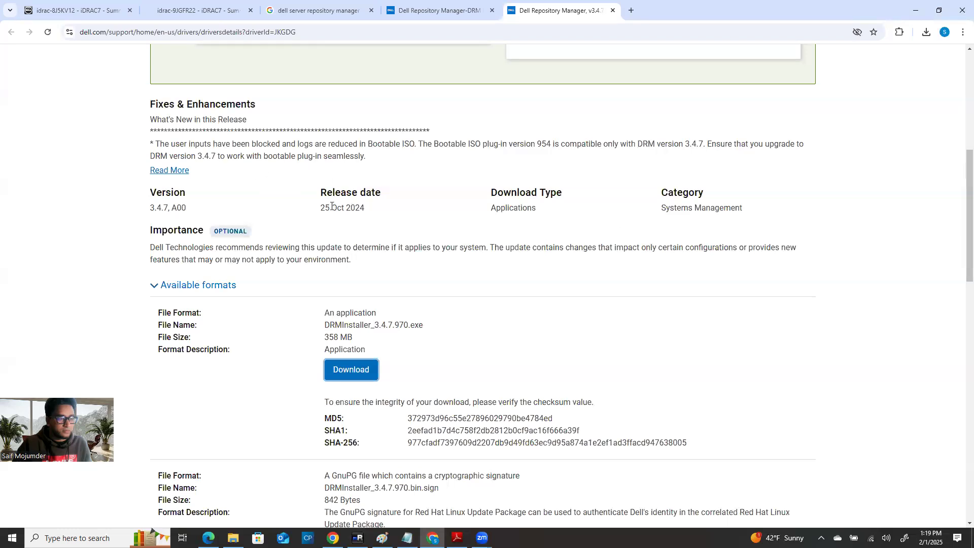
pyautogui.moveTo(319, 207); pyautogui.dragTo(370, 213)
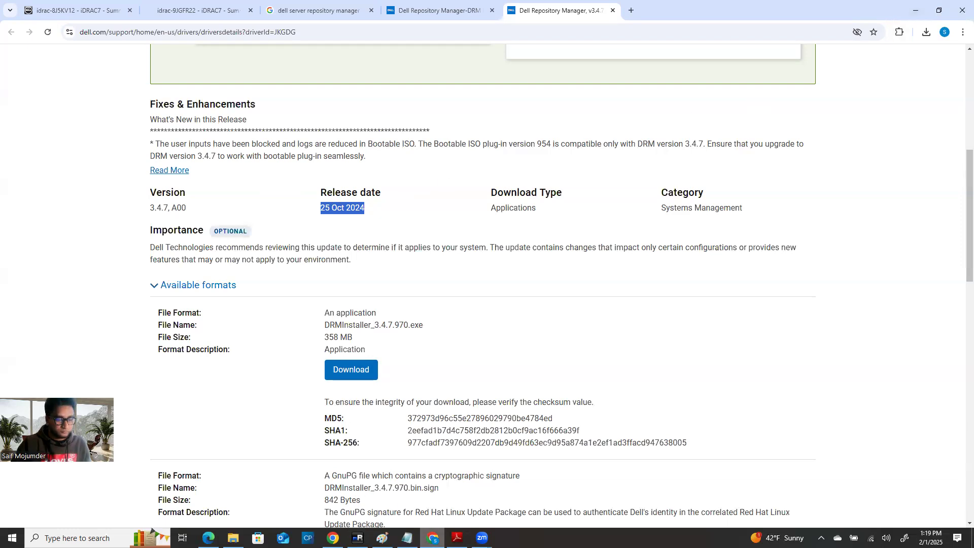
pyautogui.click(357, 537)
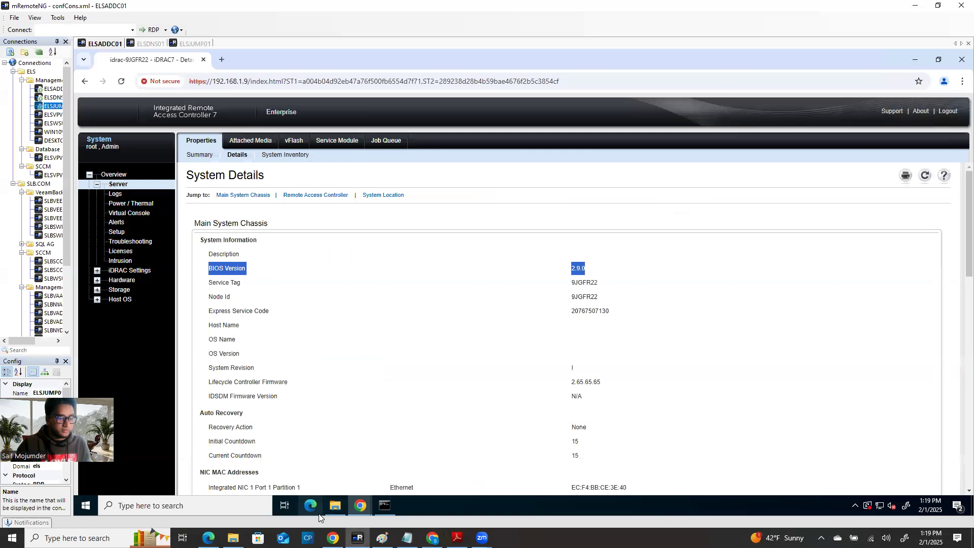
# Step: View the elsmsthost02.els.com ping and nslookup output, then bring the server's virtual console forward
pyautogui.click(386, 506)
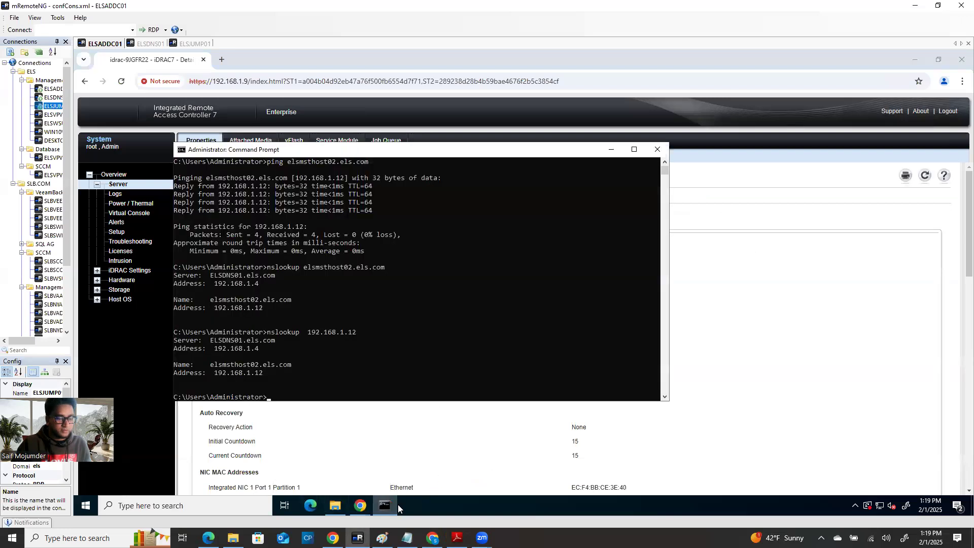
pyautogui.moveTo(360, 505)
pyautogui.click(409, 459)
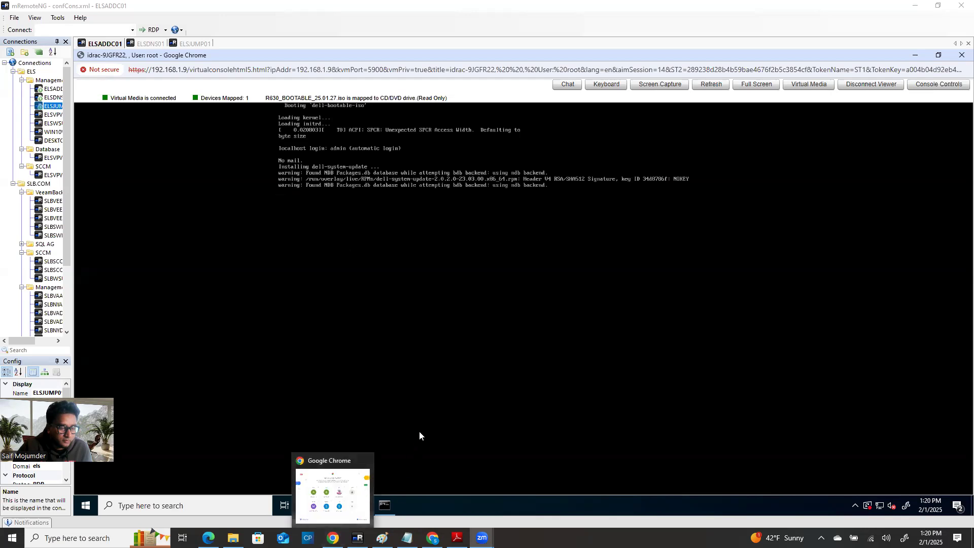
# Step: Return to System Details and highlight the iDRAC firmware 2.65.65.65 row and subnet mask 255.255.255.0
pyautogui.click(356, 504)
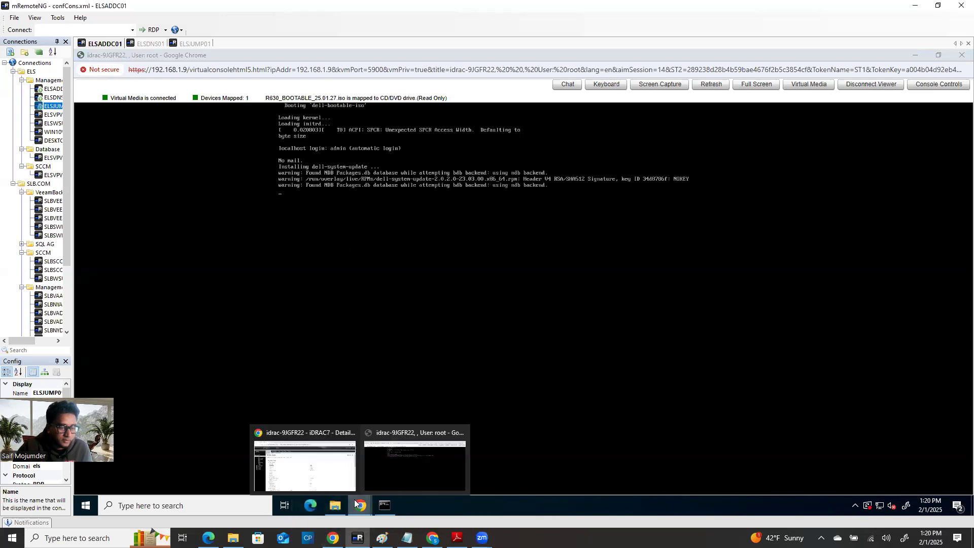
pyautogui.click(316, 431)
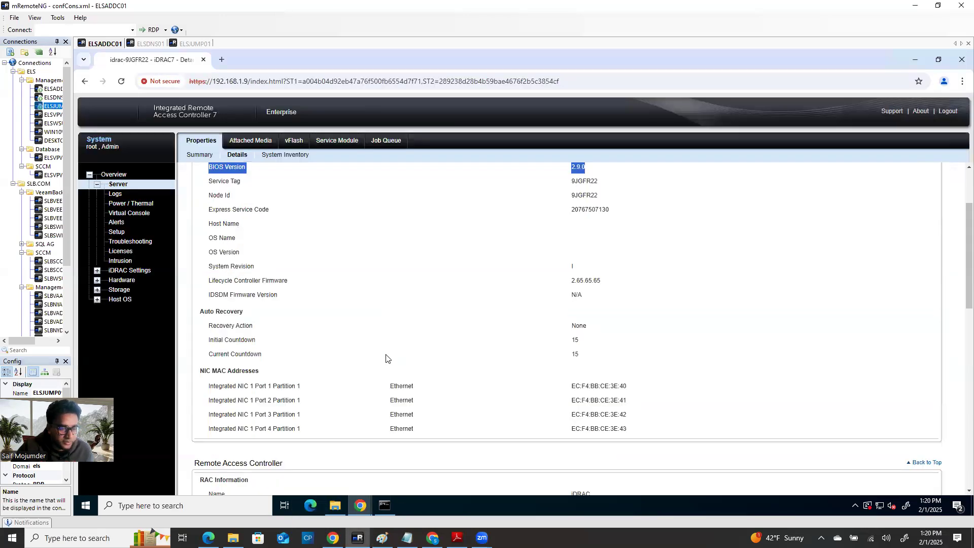
pyautogui.scroll(-2, 395, 364)
pyautogui.scroll(-3, 394, 364)
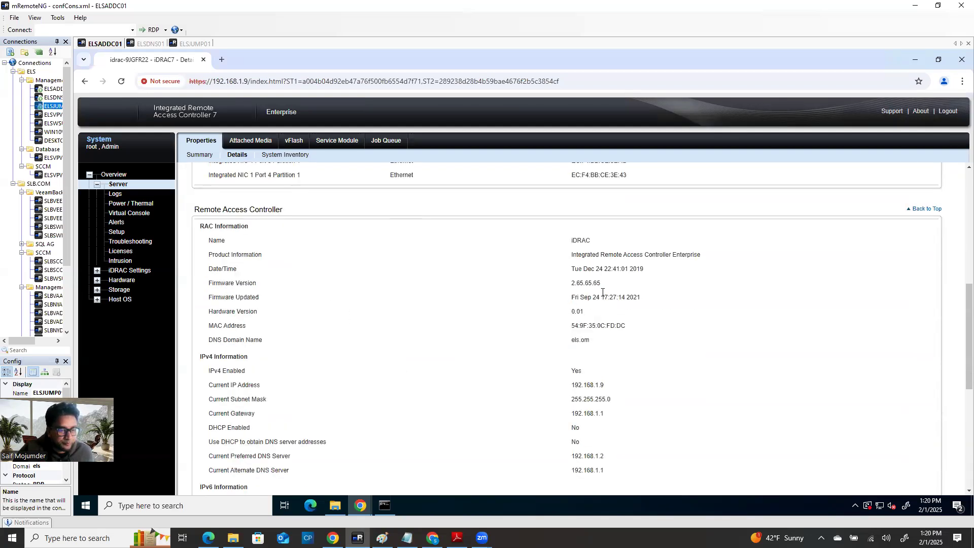
pyautogui.moveTo(209, 285); pyautogui.dragTo(608, 286)
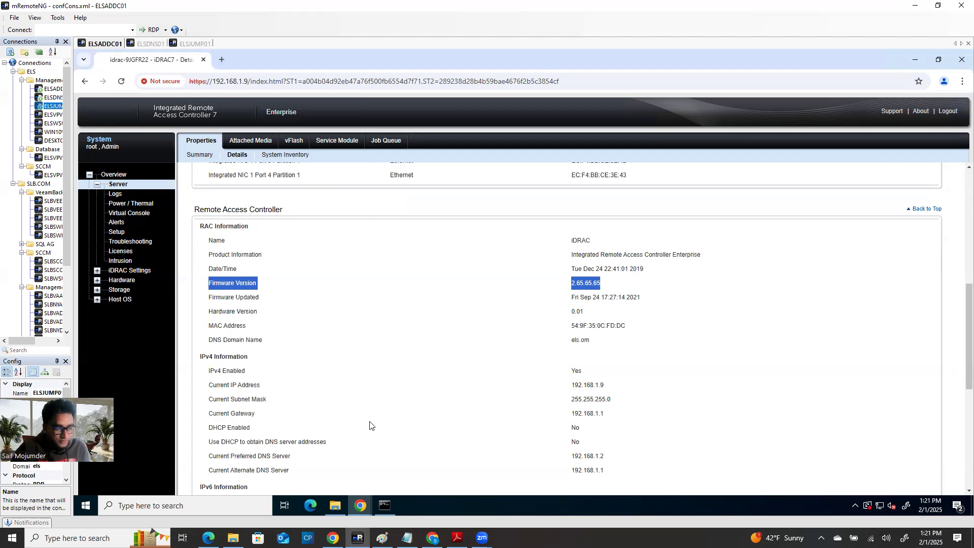
pyautogui.click(614, 399)
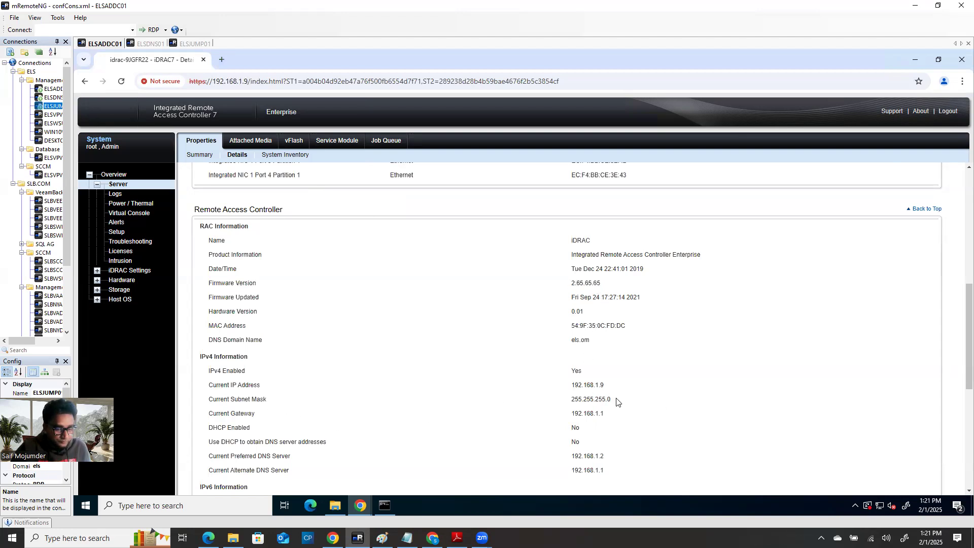
pyautogui.doubleClick(609, 401)
pyautogui.moveTo(259, 401); pyautogui.dragTo(203, 404)
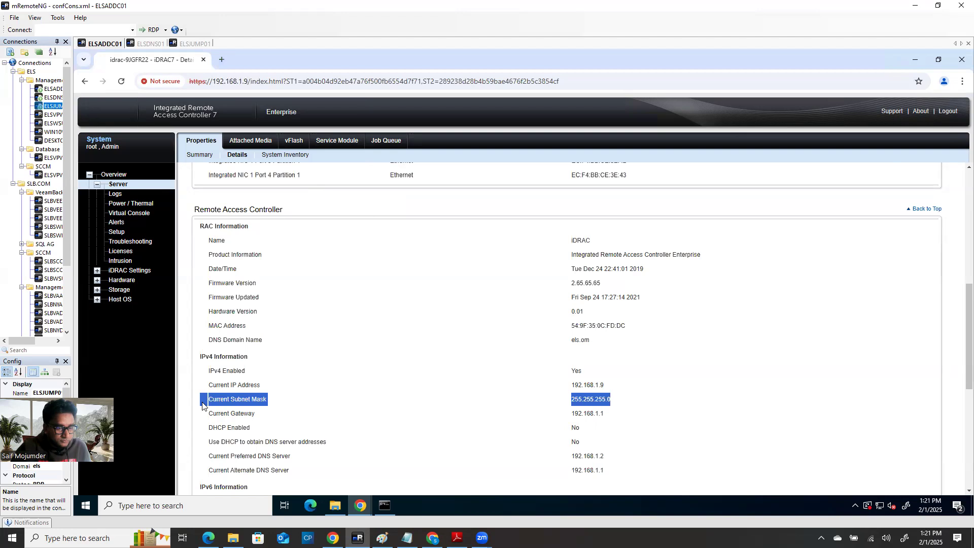
# Step: Highlight the RAC Information rows from Name to Firmware Updated, then scroll back to the top
pyautogui.scroll(-1, 619, 447)
pyautogui.moveTo(600, 236)
pyautogui.mouseDown()
pyautogui.moveTo(195, 237)
pyautogui.moveTo(398, 265)
pyautogui.moveTo(629, 247)
pyautogui.moveTo(586, 248)
pyautogui.moveTo(604, 248)
pyautogui.mouseUp()
pyautogui.hotkey('shift', 'Up')
pyautogui.hotkey('shift', 'Up')
pyautogui.hotkey('shift', 'Up')
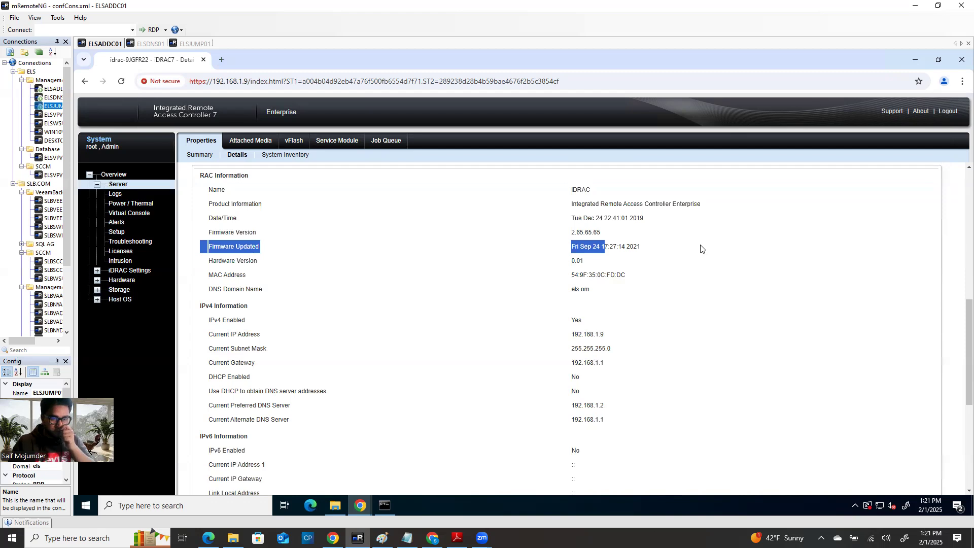
pyautogui.click(638, 247)
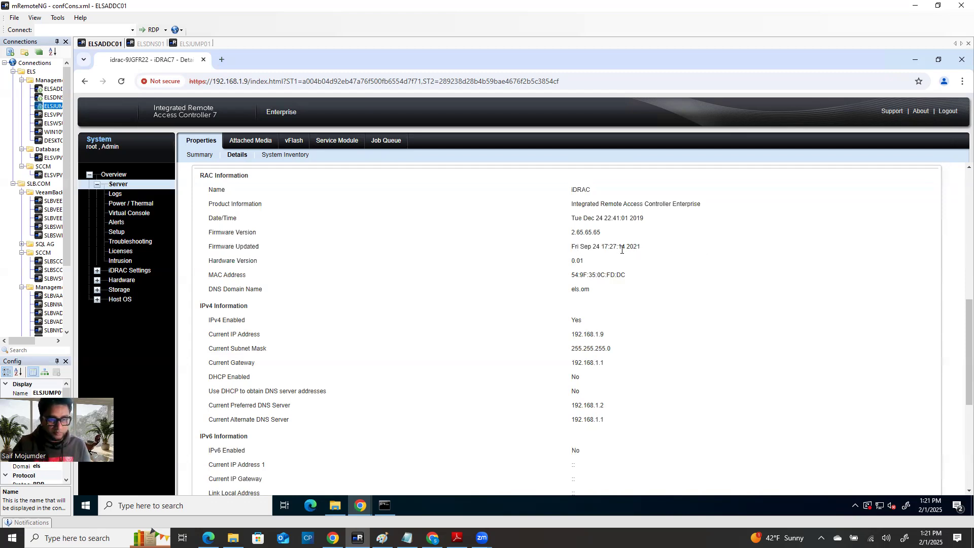
pyautogui.moveTo(638, 254); pyautogui.dragTo(197, 268)
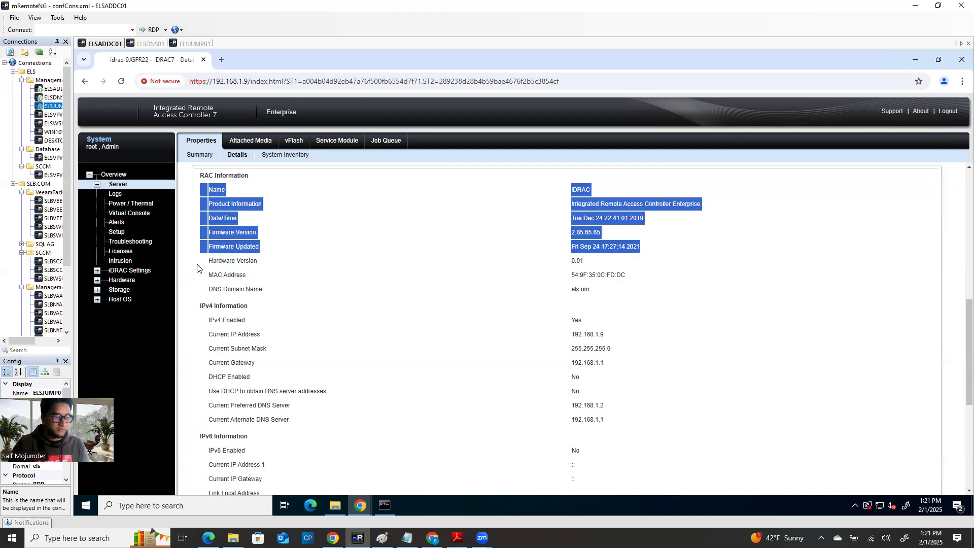
pyautogui.click(231, 257)
pyautogui.scroll(-3, 593, 396)
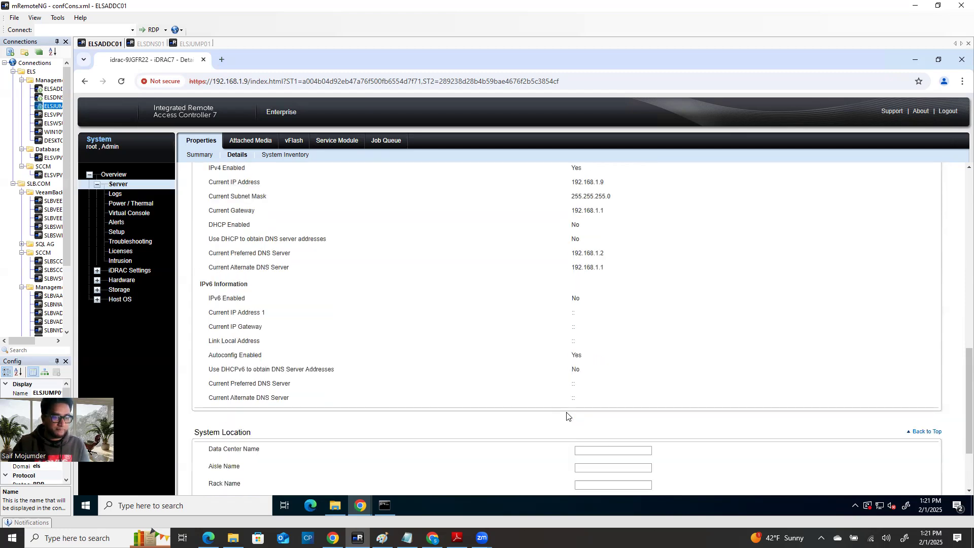
pyautogui.scroll(-2, 563, 411)
pyautogui.scroll(12, 521, 406)
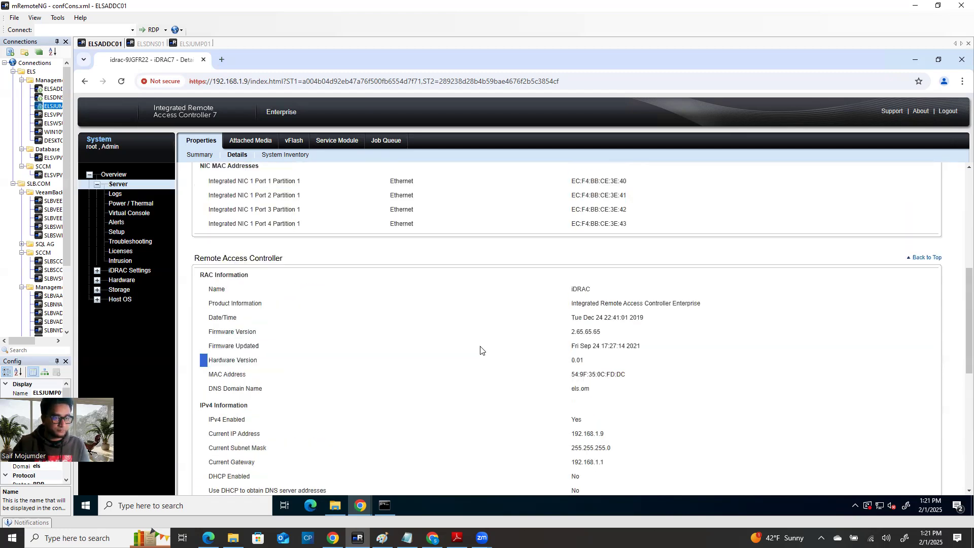
pyautogui.scroll(2, 477, 343)
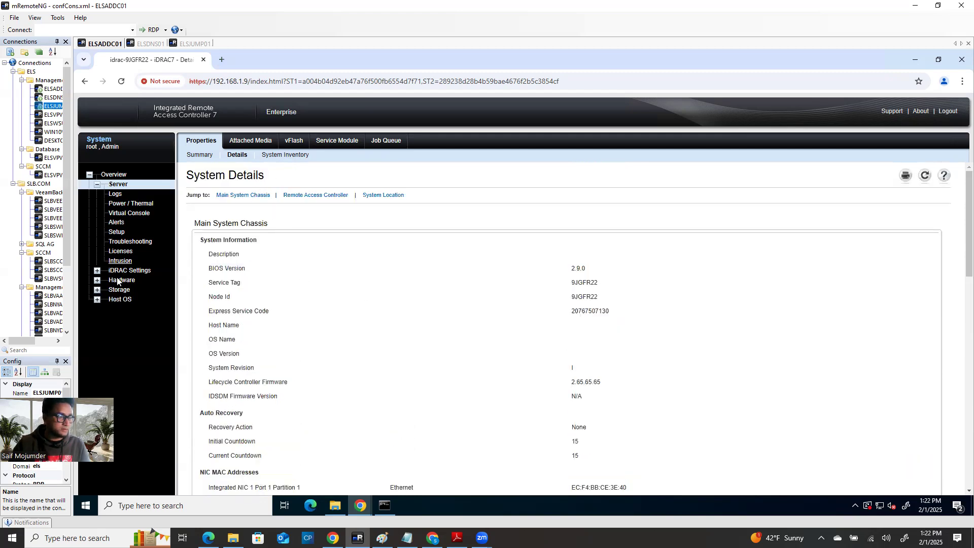
# Step: Open the iDRAC Settings summary showing firmware 2.65.65.65 and IPv4 address 192.168.1.9
pyautogui.click(97, 270)
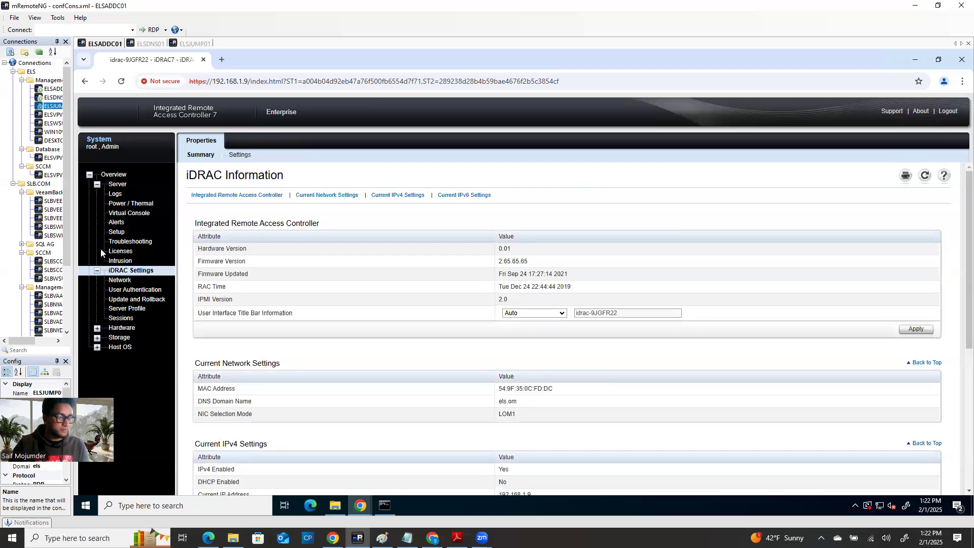
pyautogui.scroll(-2, 379, 344)
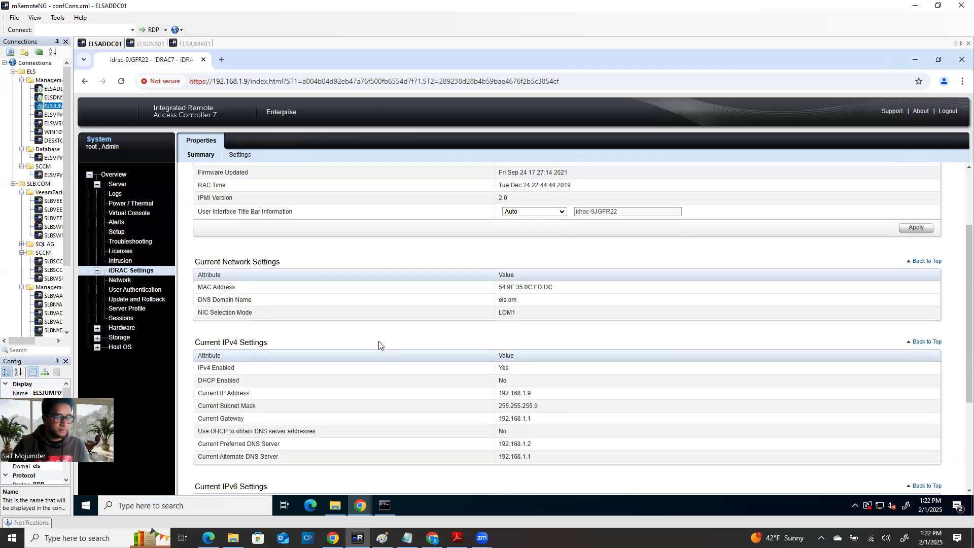
pyautogui.scroll(-1, 379, 345)
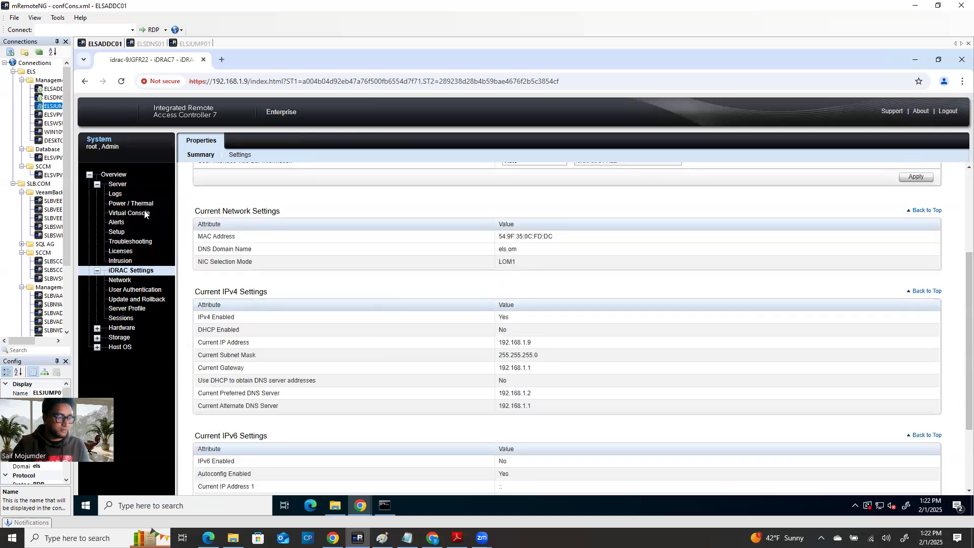
# Step: Reopen Server Details, scroll to Main System Chassis, and capture it with Print Screen
pyautogui.click(116, 186)
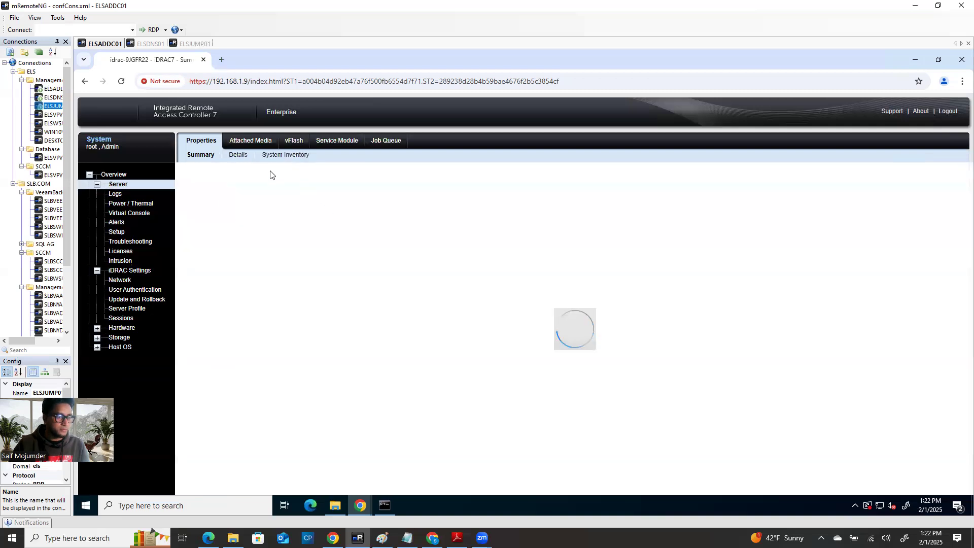
pyautogui.click(238, 156)
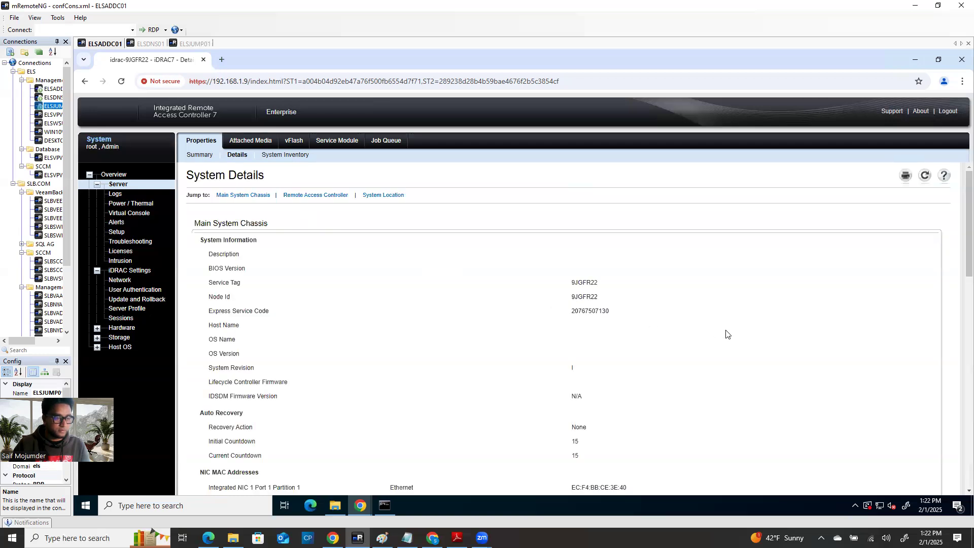
pyautogui.scroll(-1, 725, 334)
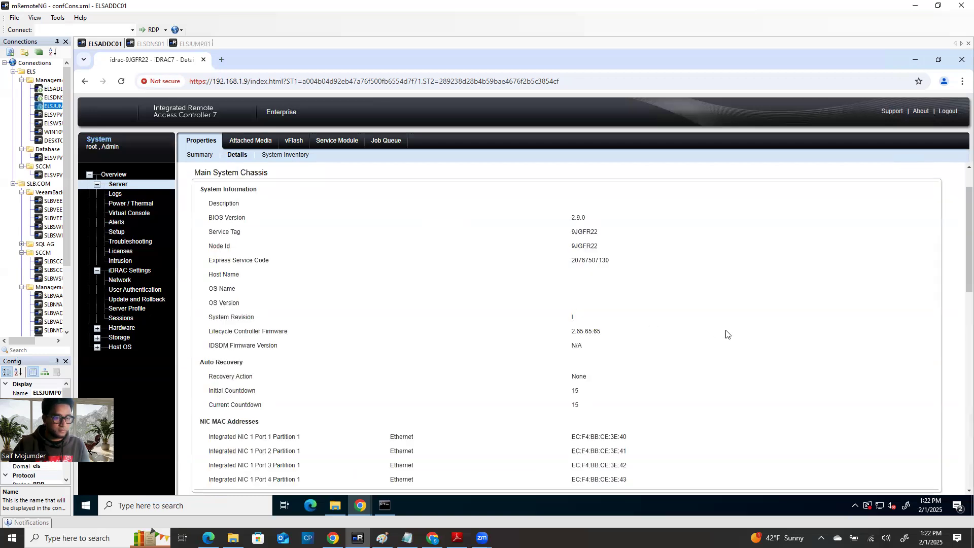
pyautogui.scroll(-1, 725, 333)
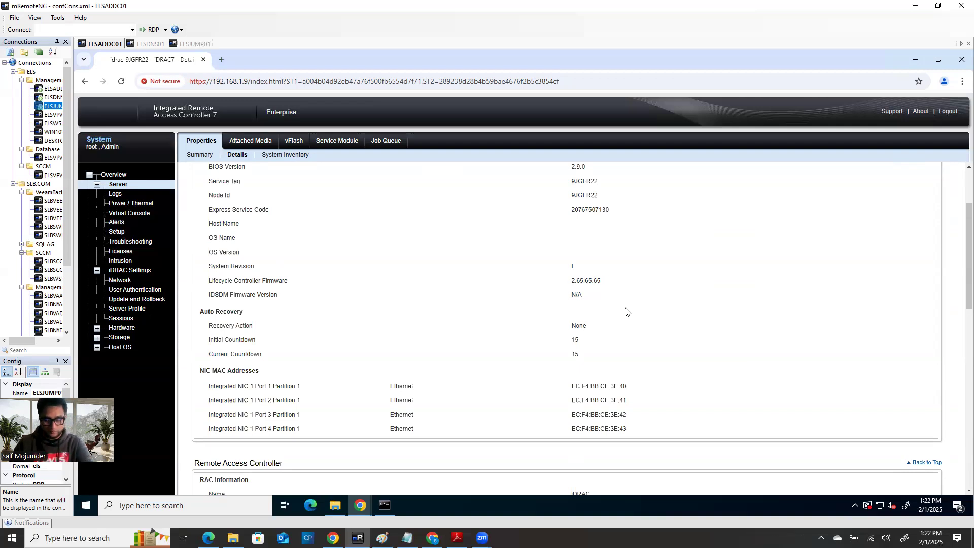
pyautogui.press('Print')
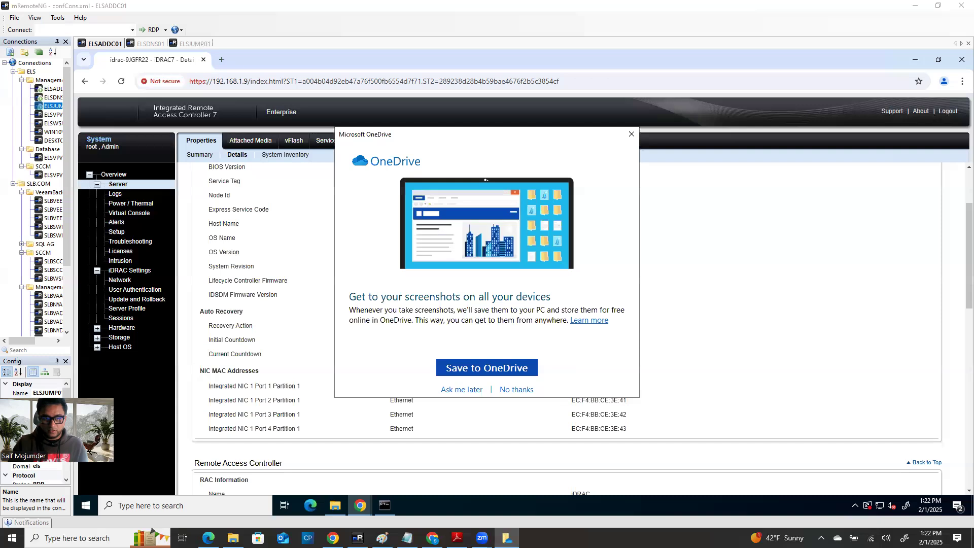
# Step: Dismiss the OneDrive prompt, paste the screenshot into Paint, and move Paint to the other monitor
pyautogui.click(629, 131)
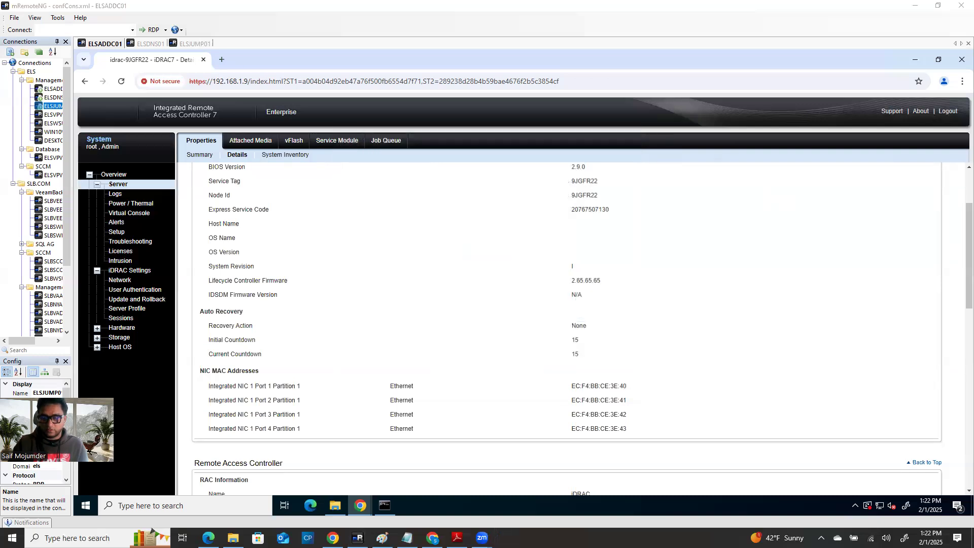
pyautogui.hotkey('ctrl', 'v')
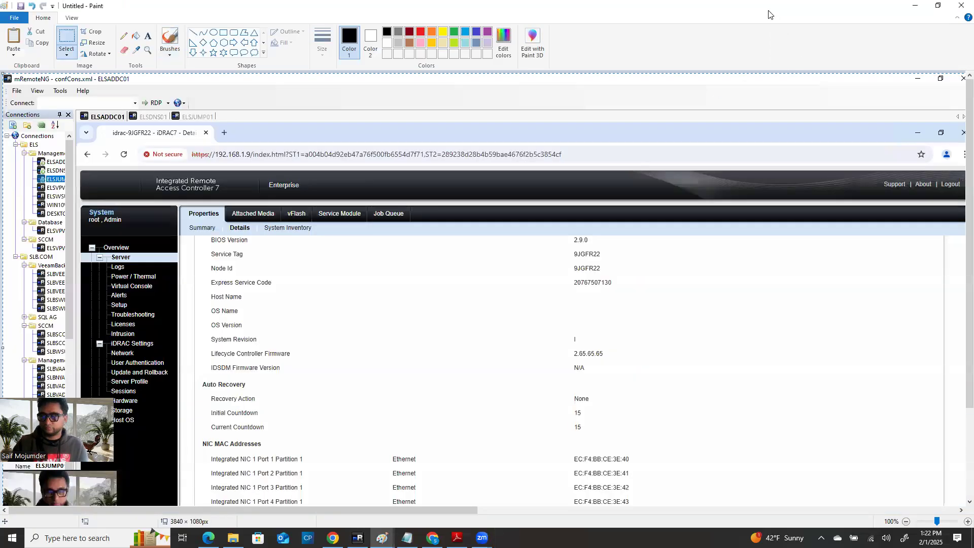
pyautogui.moveTo(769, 11); pyautogui.dragTo(973, 15)
# Step: Refocus the remote session and open the server's Properties Summary page
pyautogui.click(416, 349)
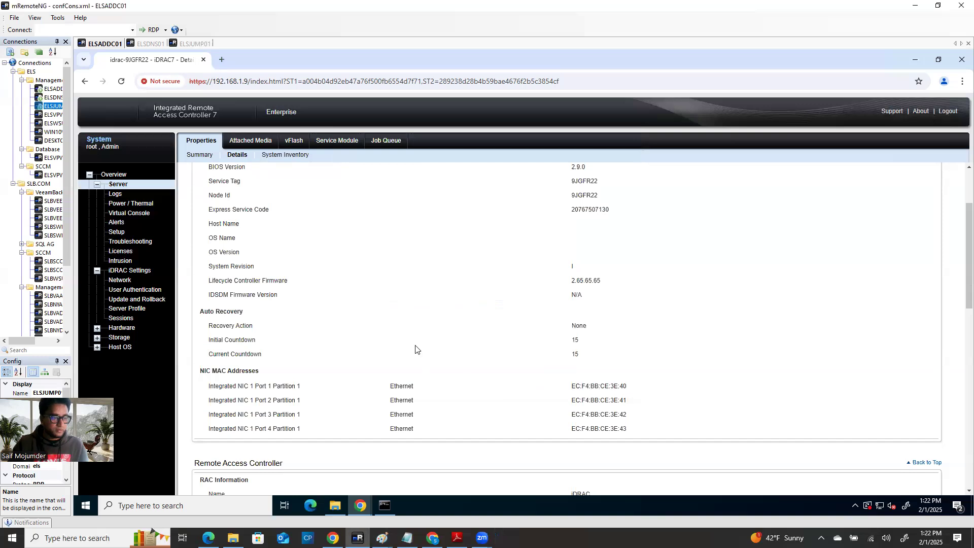
pyautogui.scroll(-1, 484, 373)
pyautogui.scroll(-5, 485, 375)
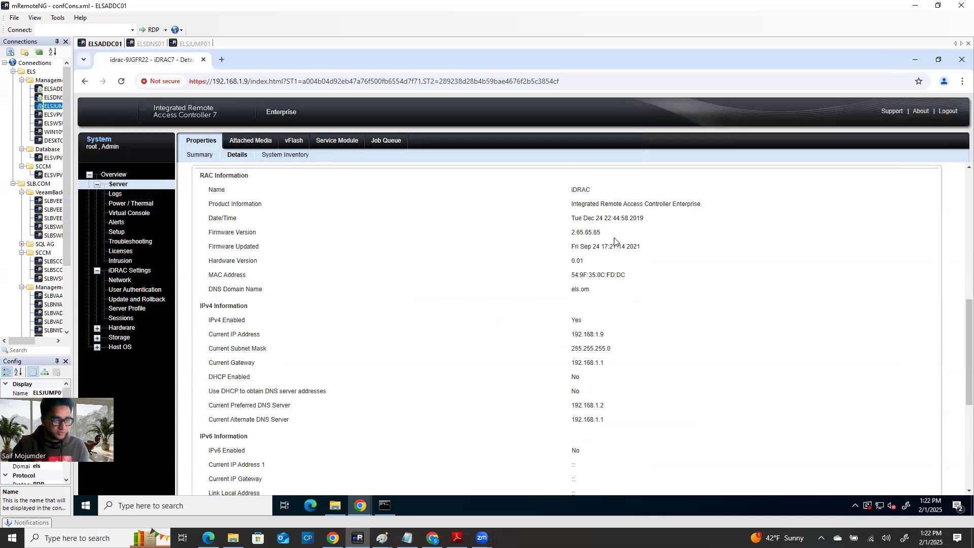
pyautogui.scroll(-5, 492, 405)
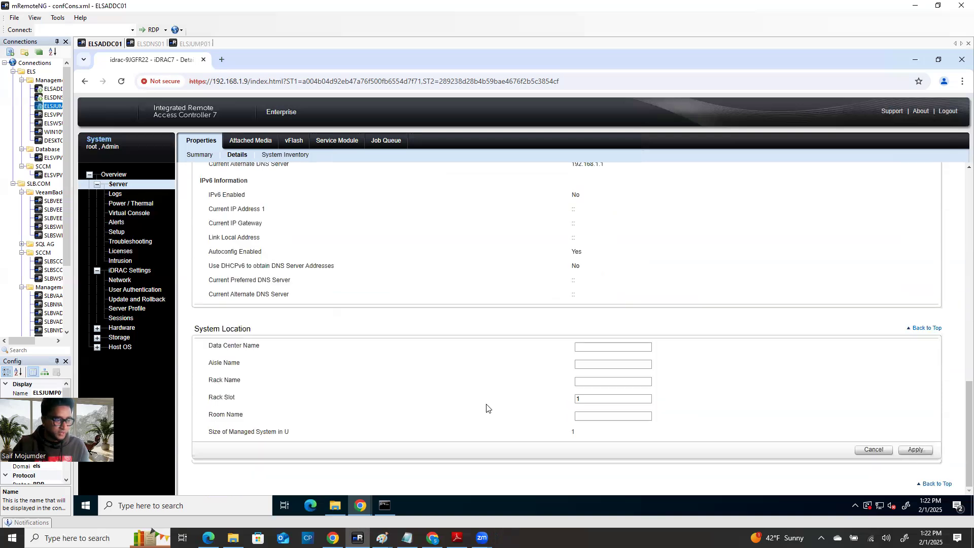
pyautogui.click(120, 183)
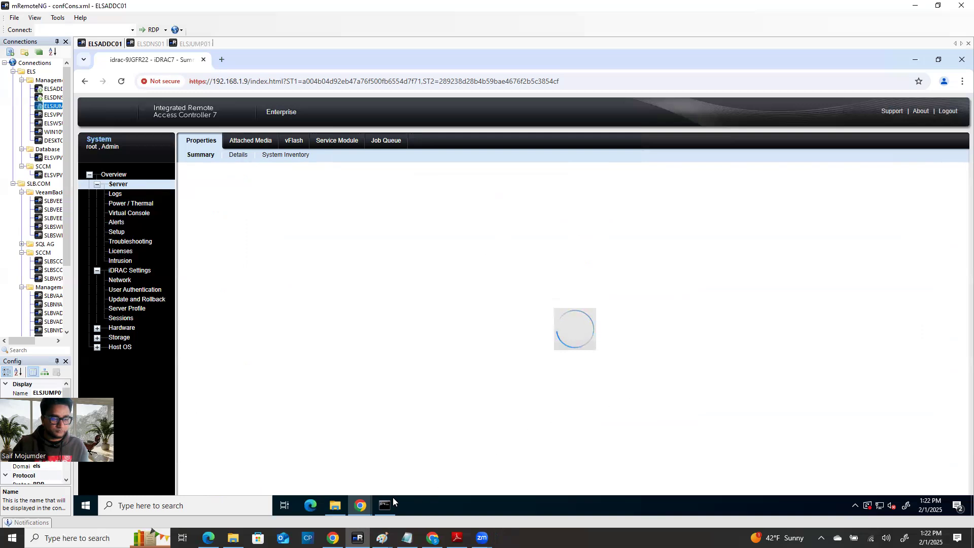
# Step: Check the virtual console, then return to the loaded Server Summary page and review it
pyautogui.moveTo(362, 505)
pyautogui.click(402, 475)
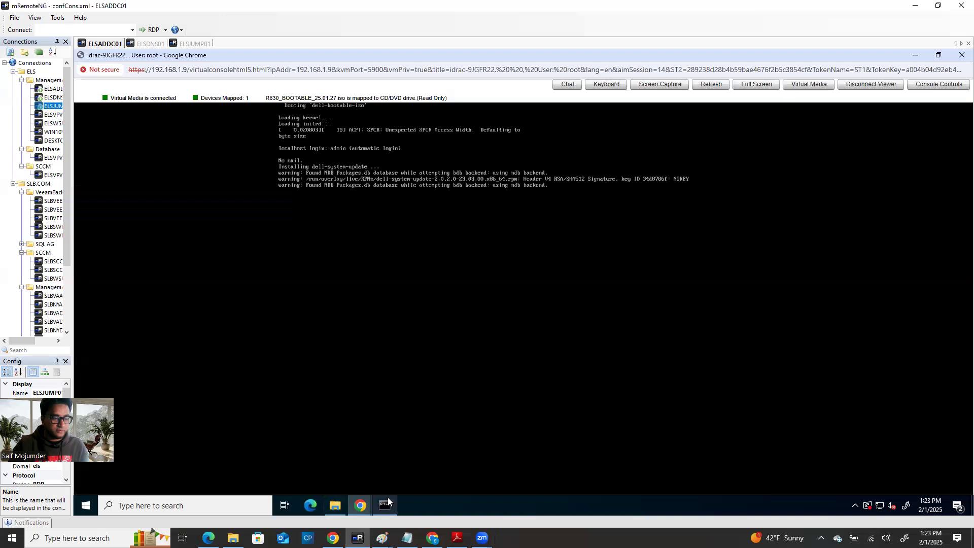
pyautogui.moveTo(360, 505)
pyautogui.click(304, 459)
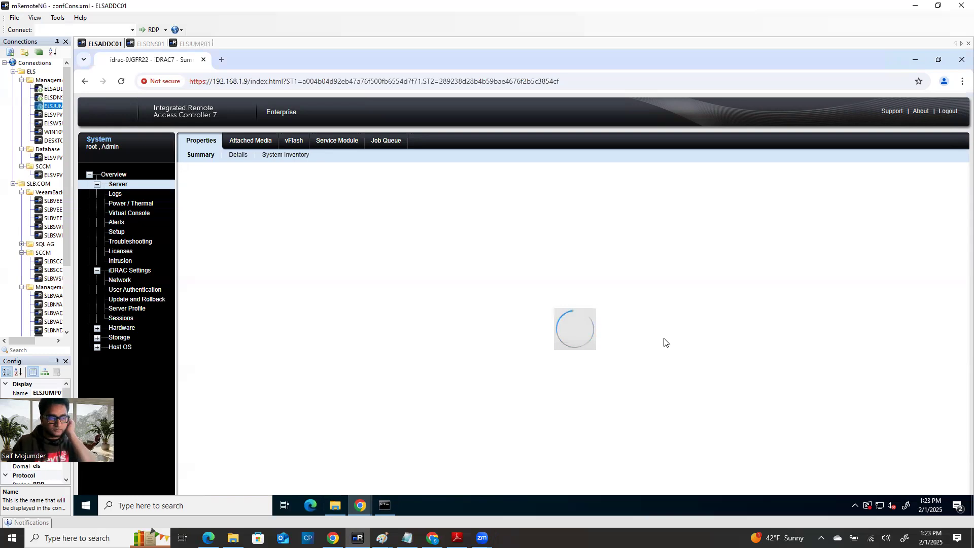
pyautogui.scroll(-5, 474, 404)
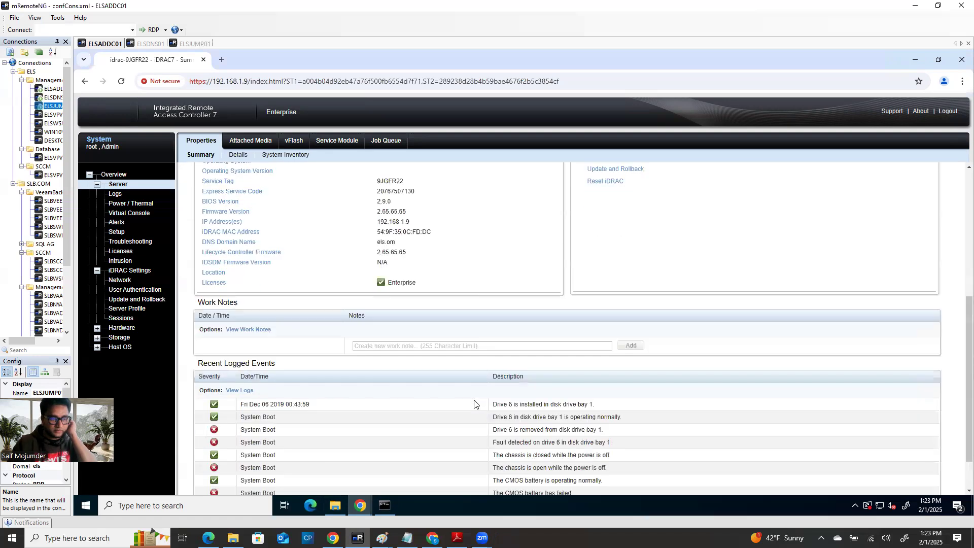
pyautogui.scroll(2, 473, 366)
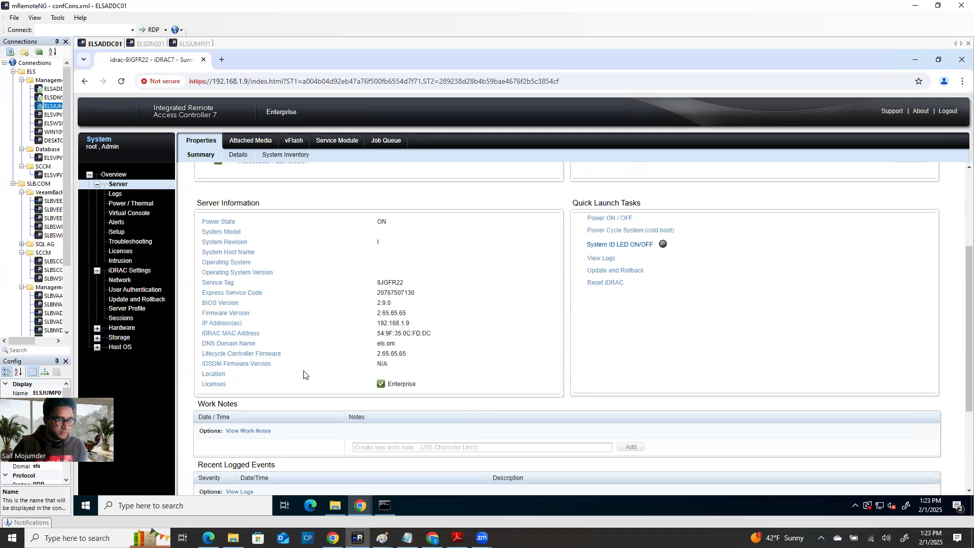
pyautogui.scroll(-1, 300, 388)
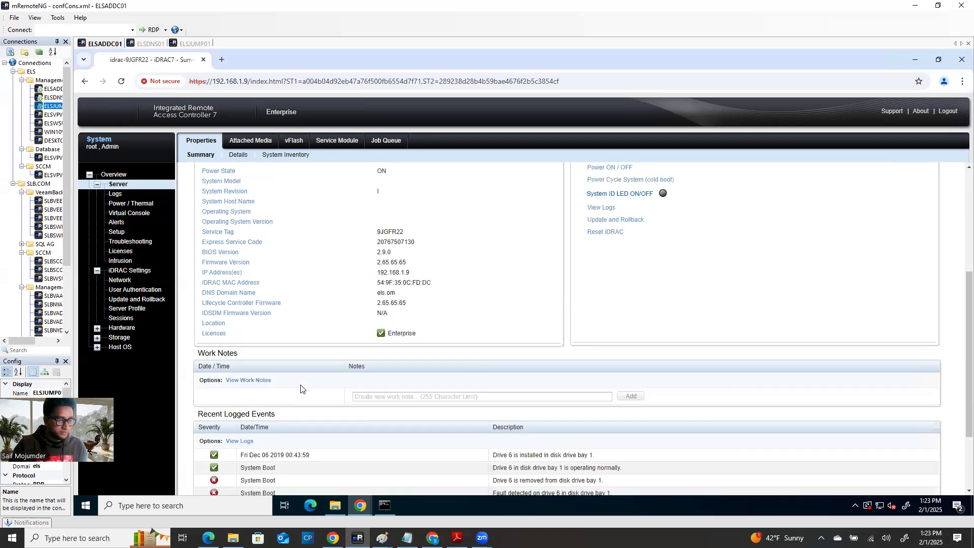
pyautogui.scroll(1, 300, 259)
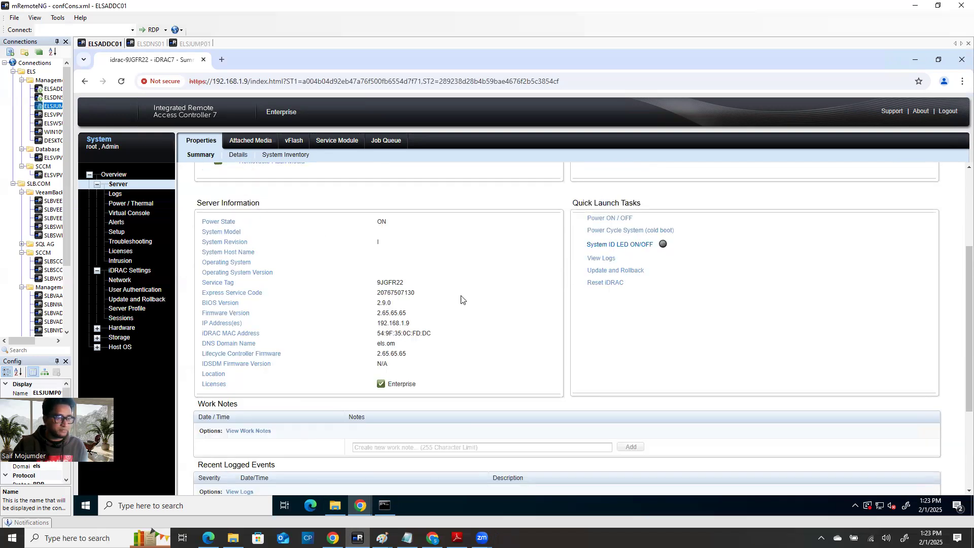
# Step: Screenshot the Server Summary, paste it into Paint, and move Paint to the other monitor
pyautogui.press('Print')
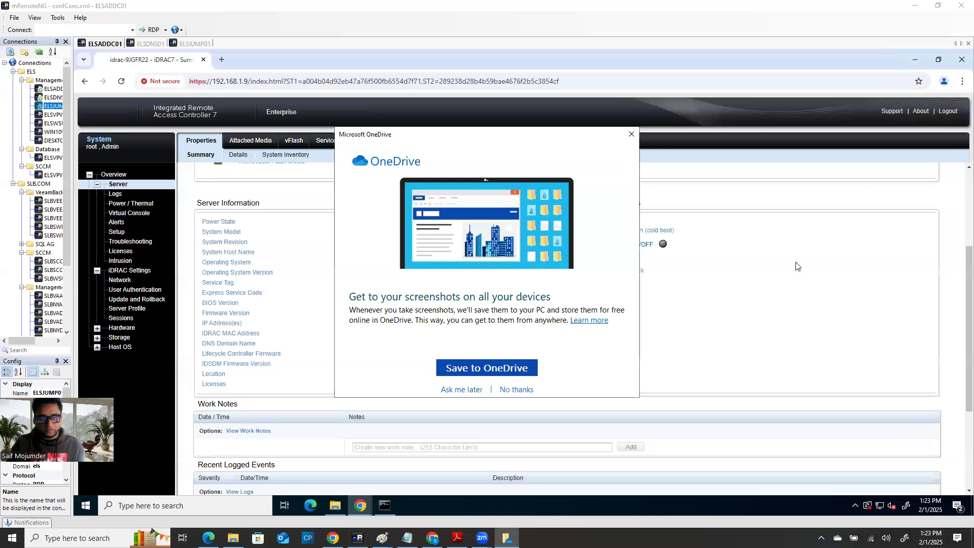
pyautogui.click(632, 138)
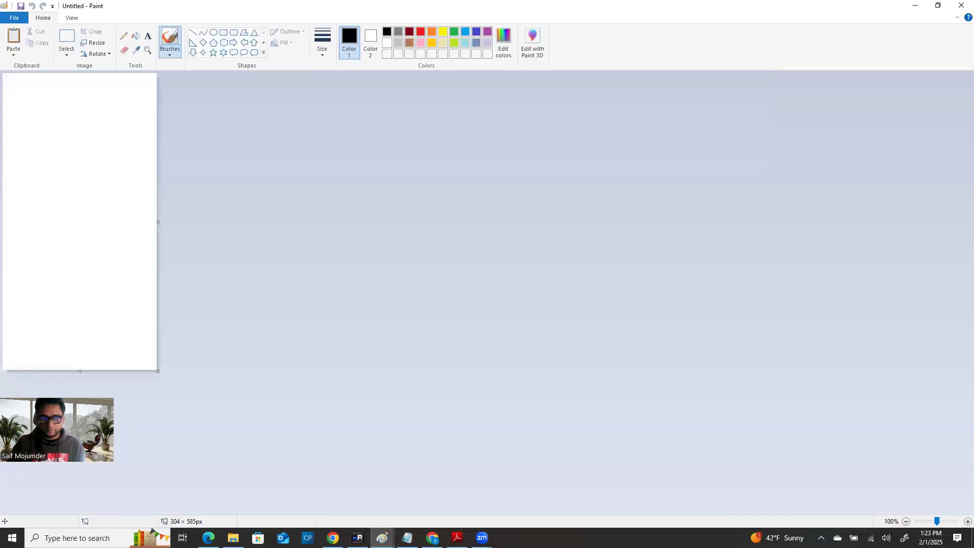
pyautogui.hotkey('ctrl', 'v')
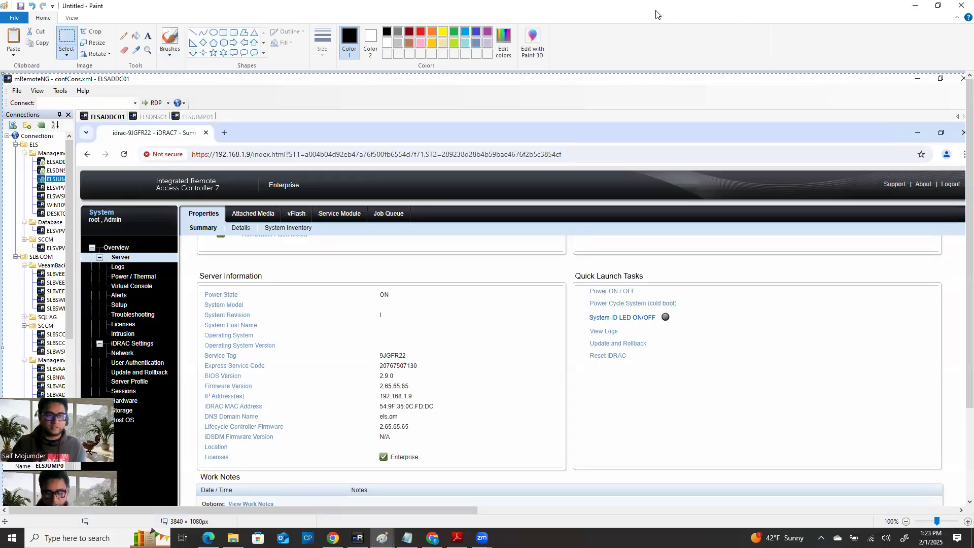
pyautogui.moveTo(640, 11); pyautogui.dragTo(973, 16)
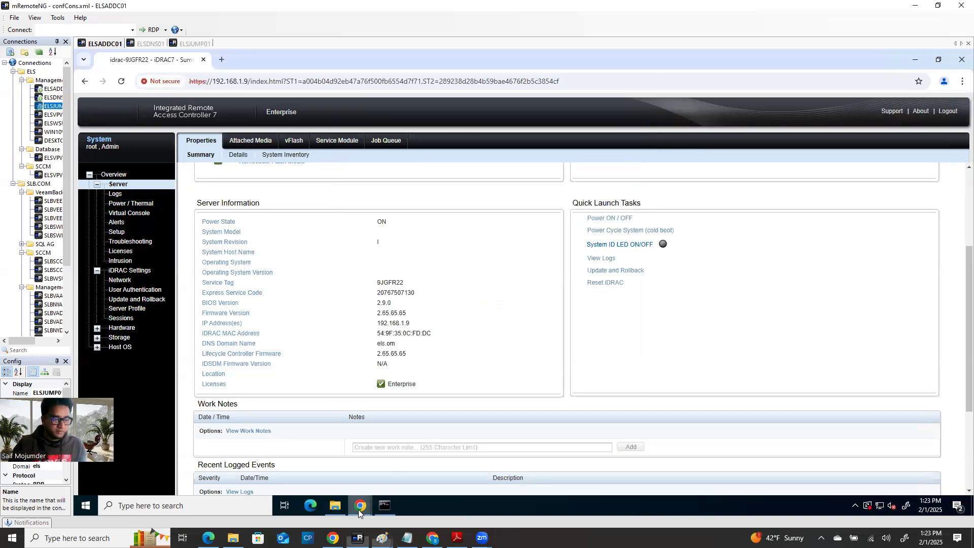
pyautogui.moveTo(360, 510)
pyautogui.click(398, 482)
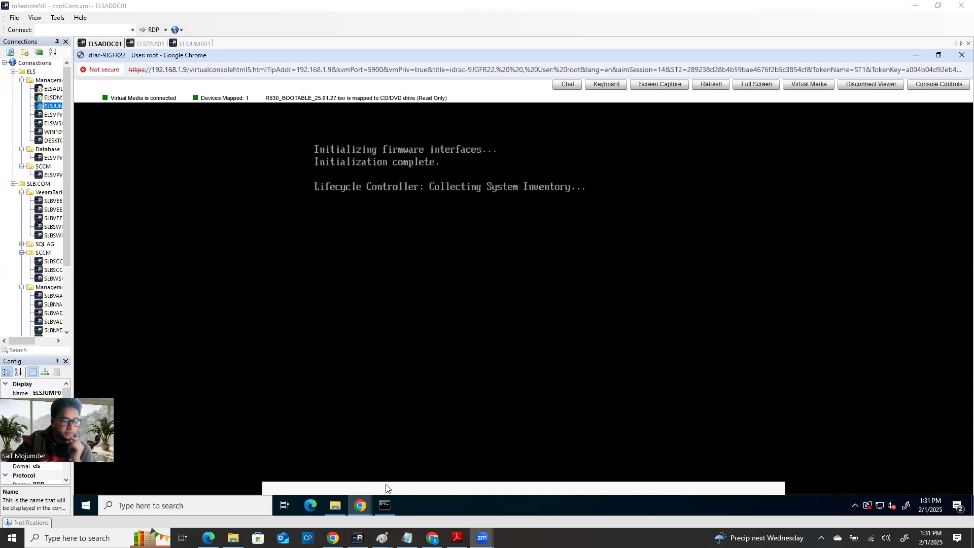
pyautogui.click(357, 509)
pyautogui.click(330, 465)
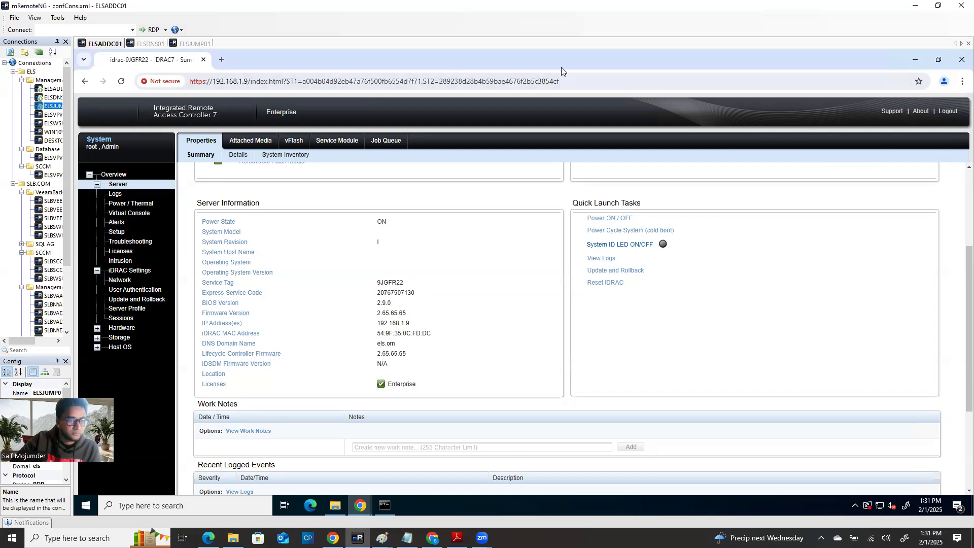
# Step: Reload the expired iDRAC page at 192.168.1.9 and submit the login credentials
pyautogui.click(594, 77)
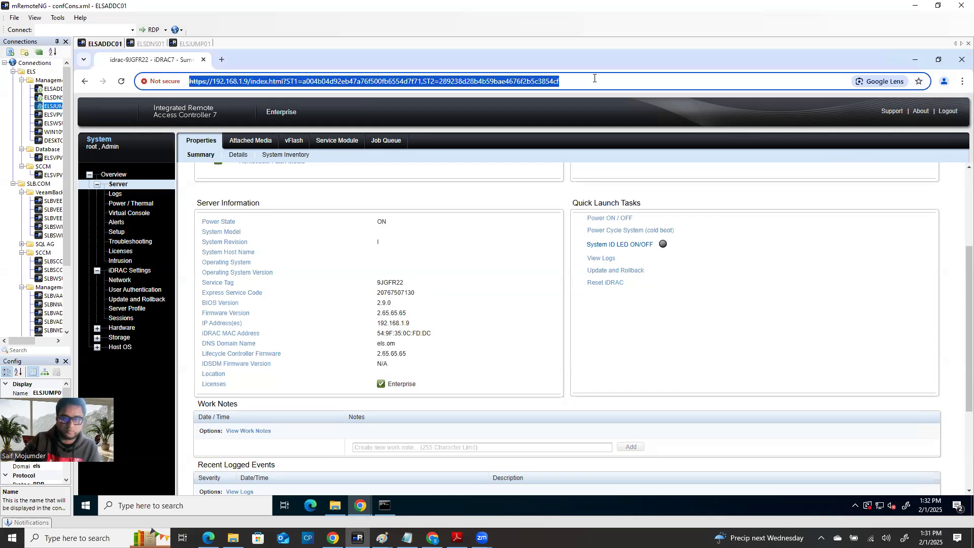
pyautogui.press('Return')
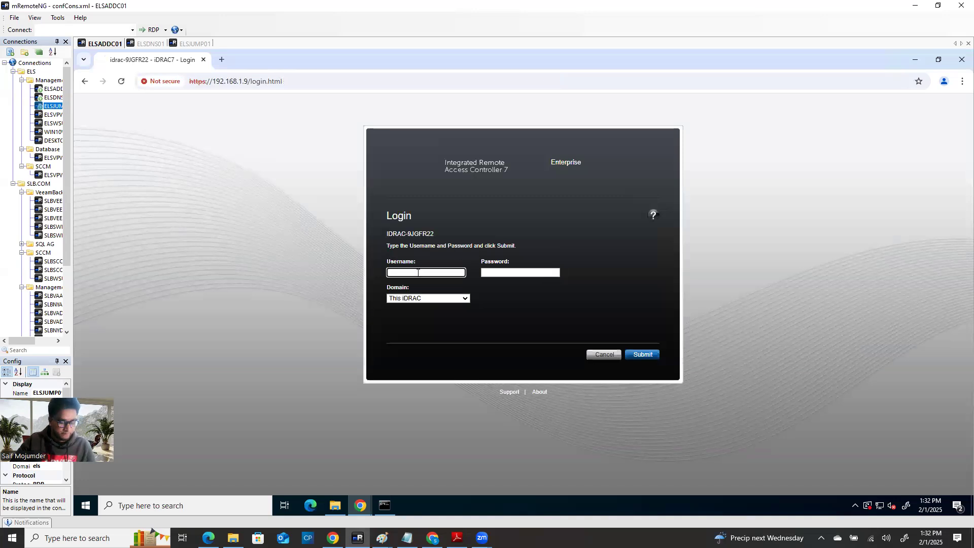
pyautogui.press('Tab')
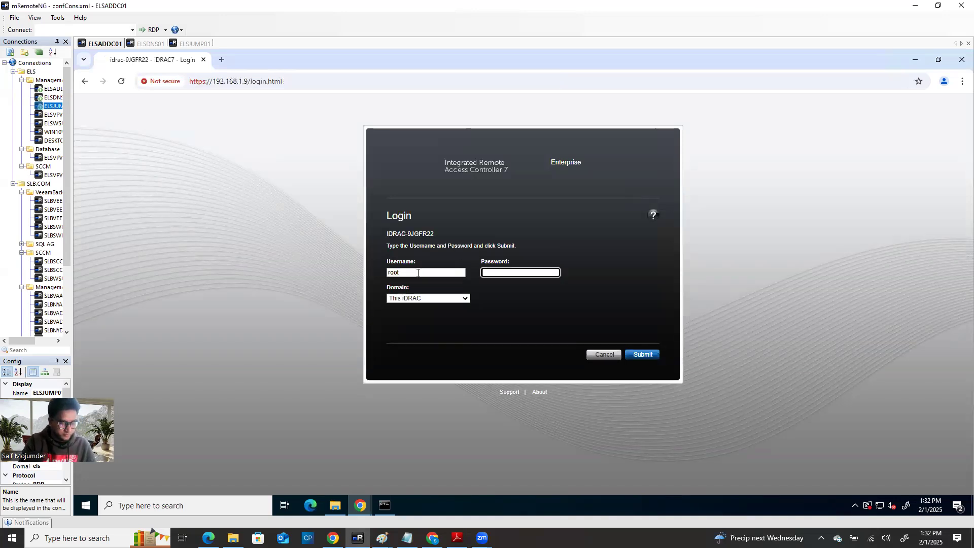
pyautogui.write('cal')
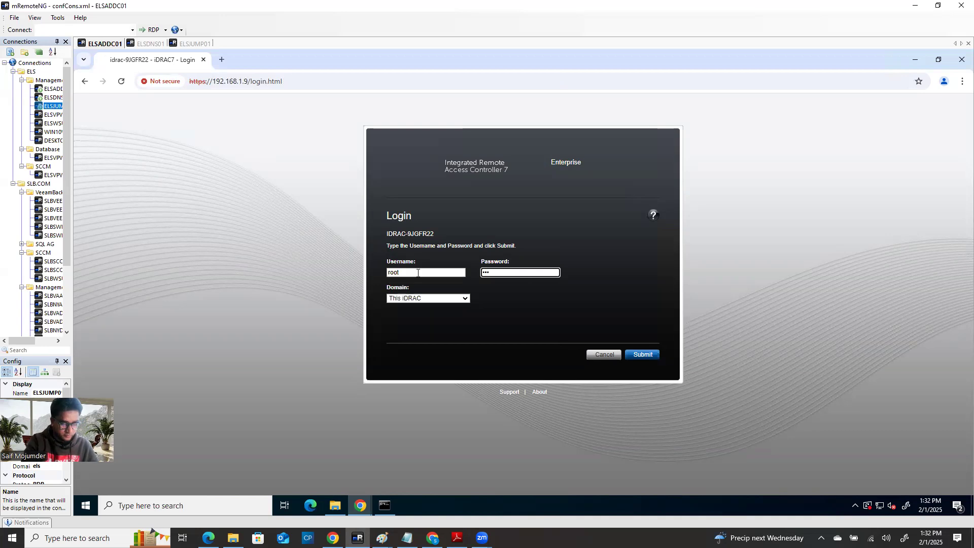
pyautogui.press('Return')
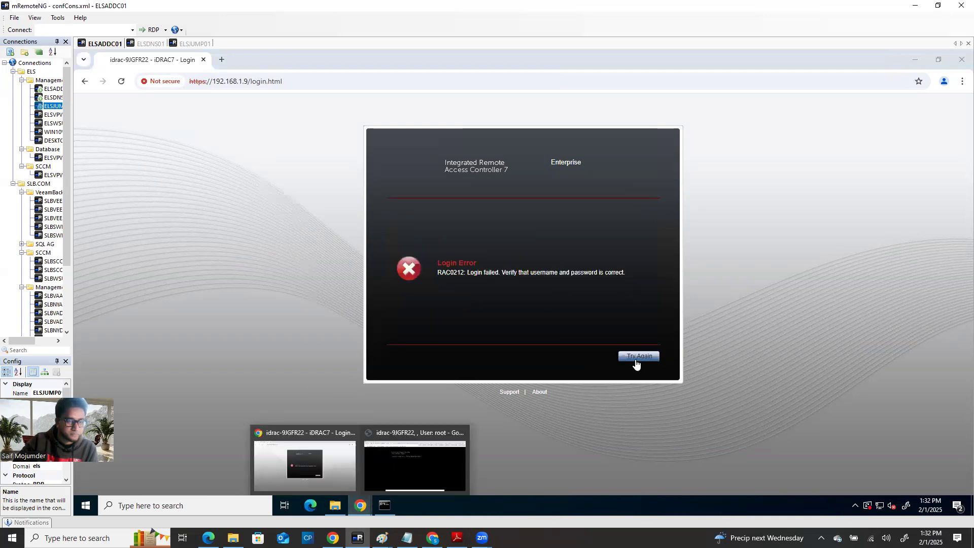
# Step: After the login error, re-enter the account password and log in successfully
pyautogui.click(635, 361)
pyautogui.click(516, 273)
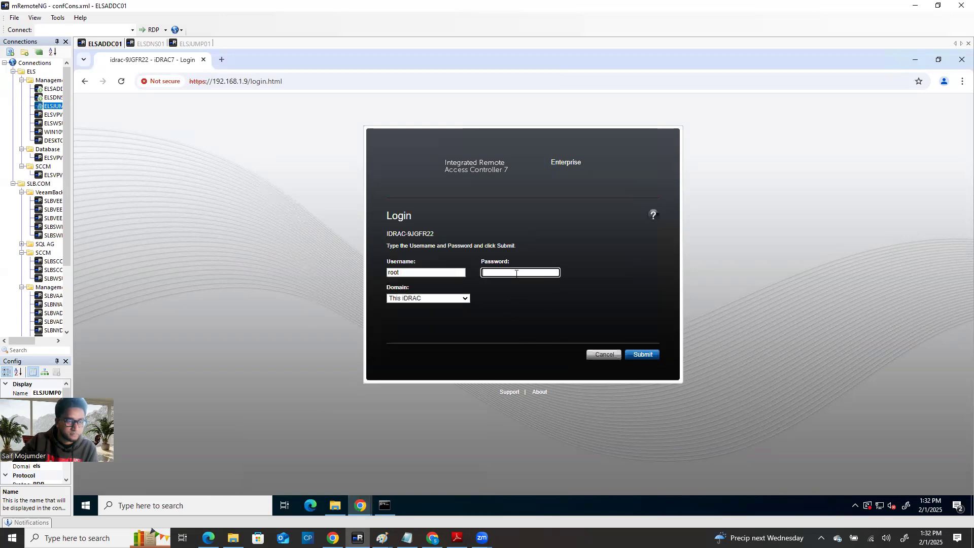
pyautogui.write('••••••')
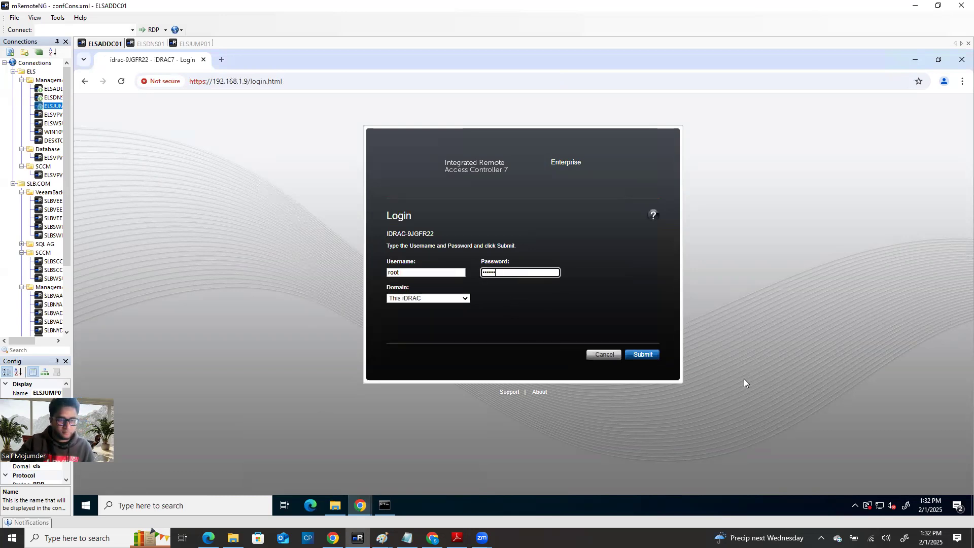
pyautogui.click(638, 354)
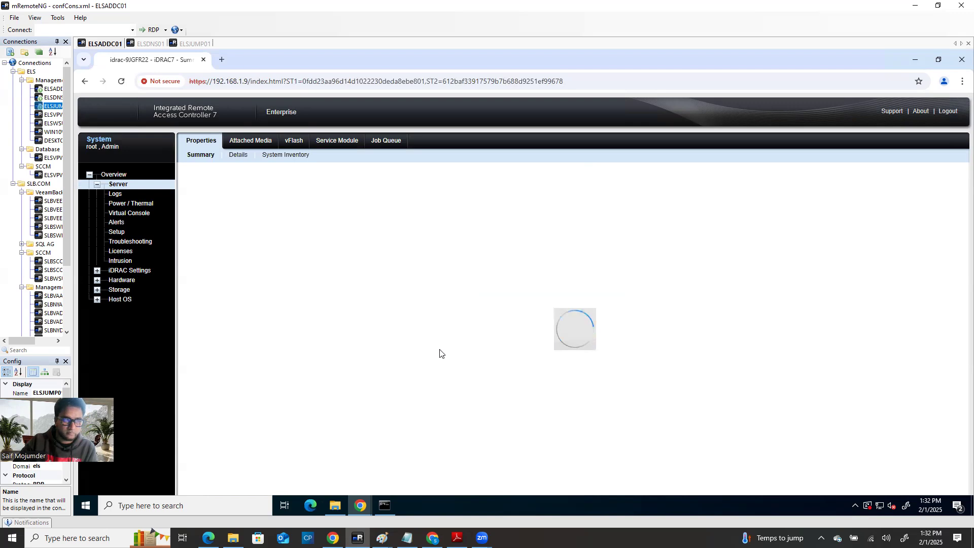
# Step: Bring the iDRAC7 virtual console to the front and watch the server network-boot awaiting DHCP
pyautogui.moveTo(361, 505)
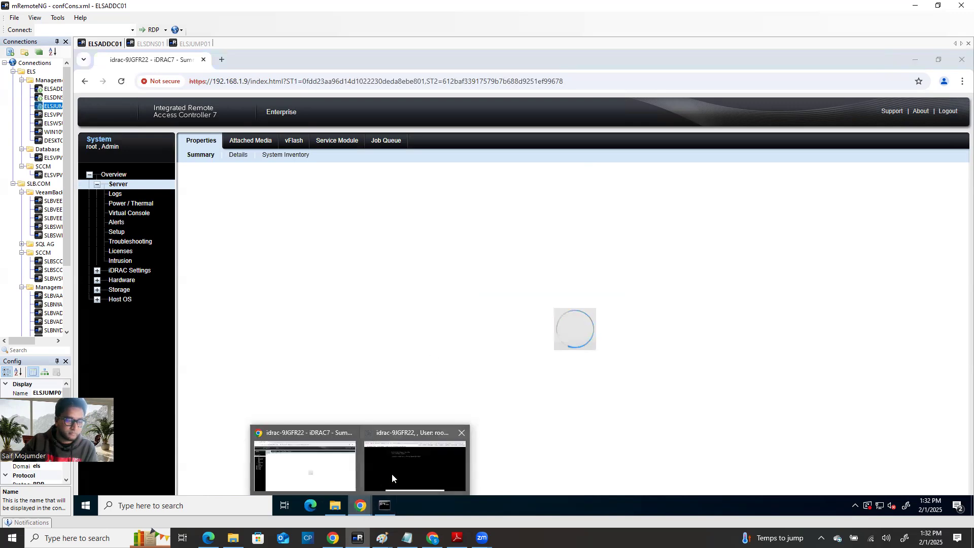
pyautogui.click(393, 472)
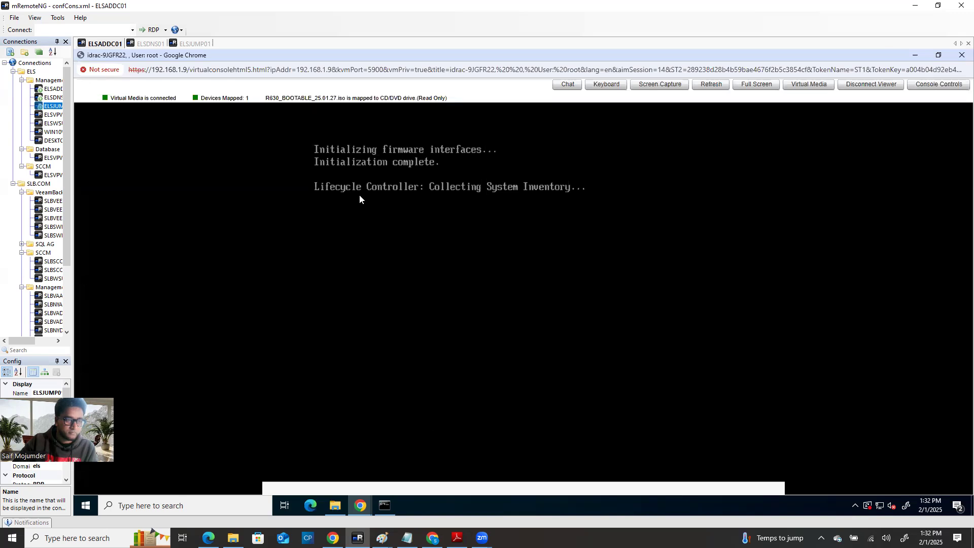
pyautogui.click(916, 9)
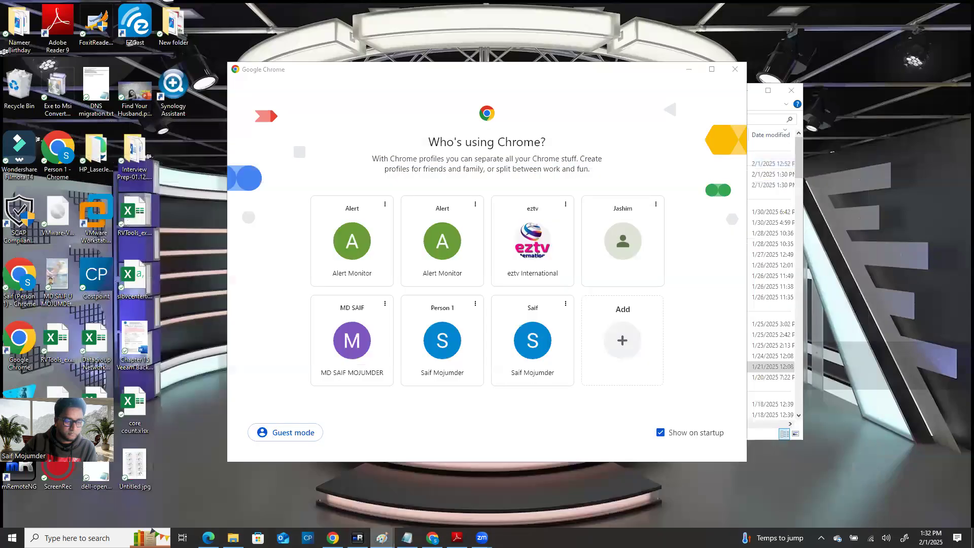
pyautogui.click(358, 538)
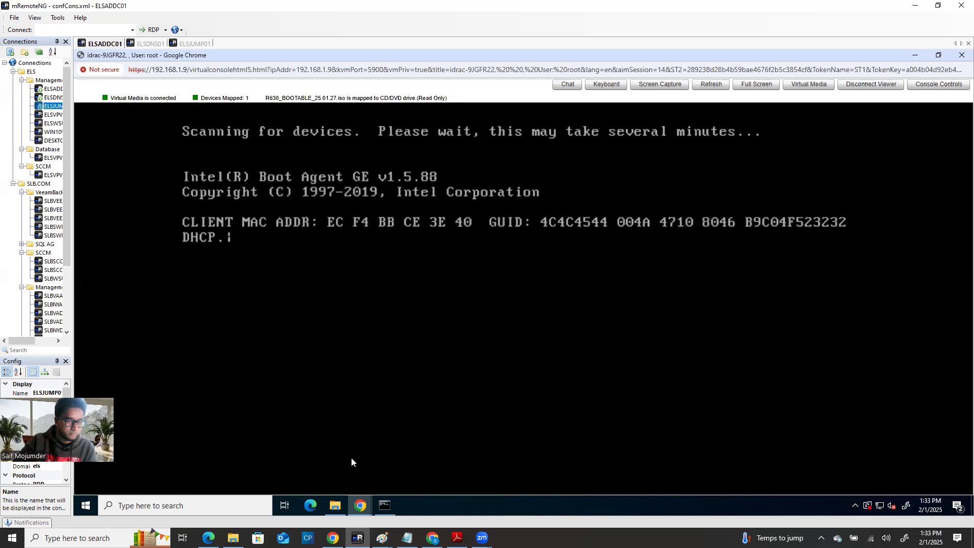
pyautogui.moveTo(361, 509)
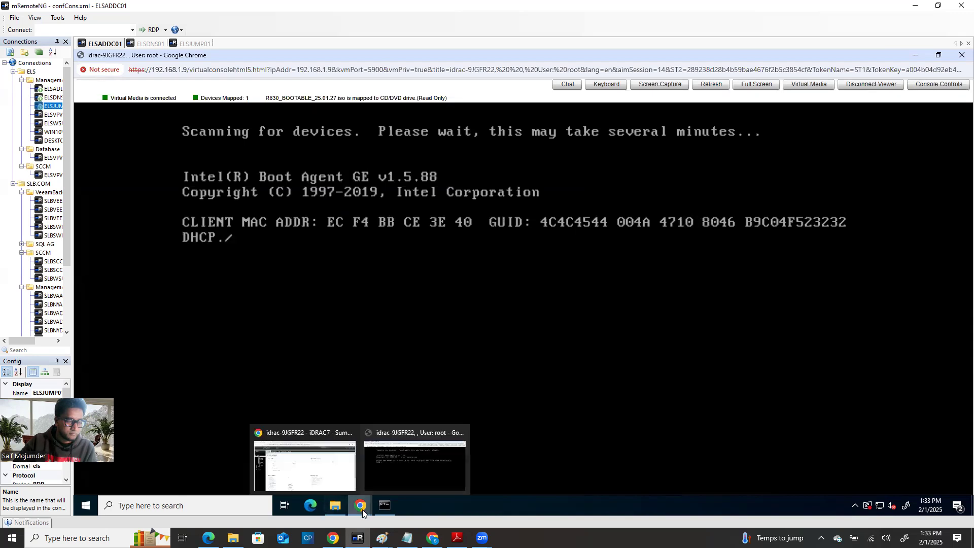
# Step: Open System Details to check BIOS 2.9.0 and Lifecycle Controller firmware 2.65.65.65
pyautogui.click(331, 477)
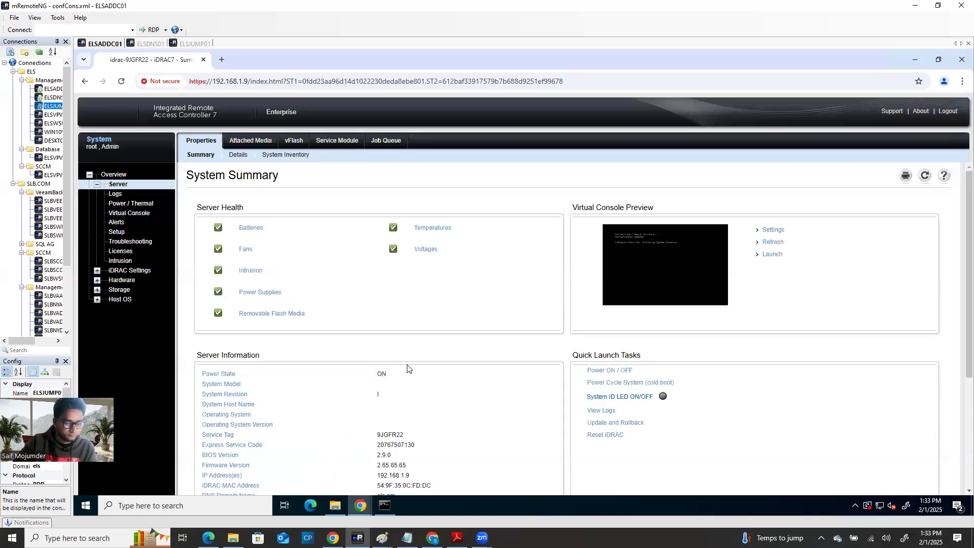
pyautogui.scroll(-2, 404, 388)
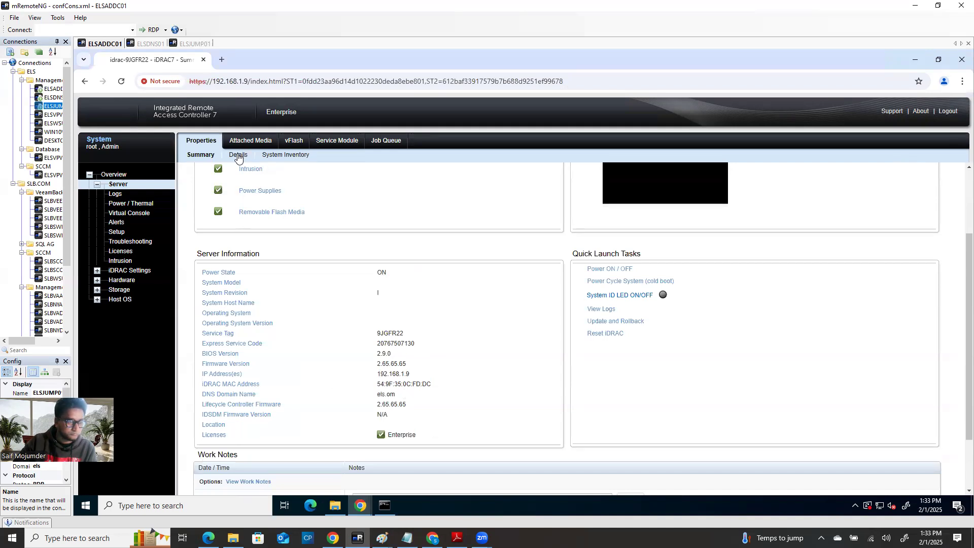
pyautogui.click(238, 155)
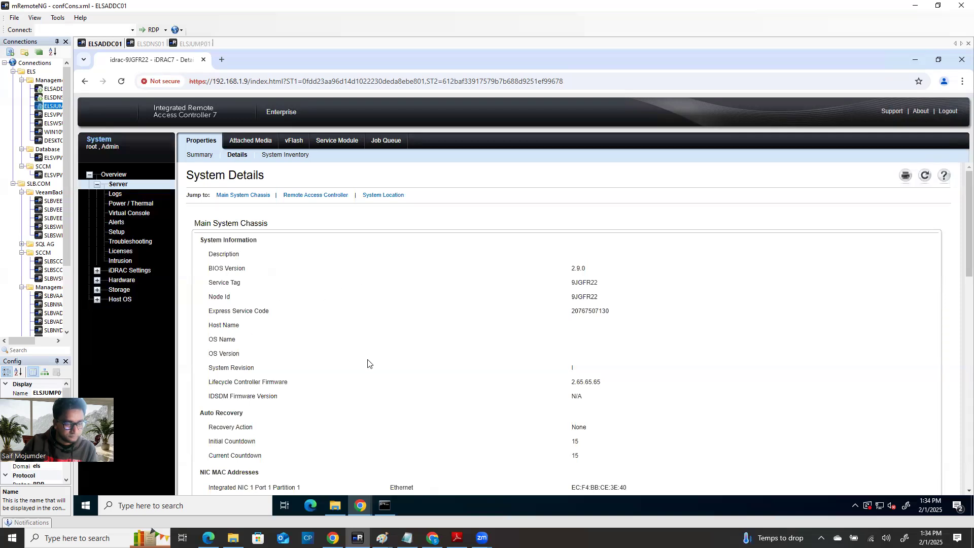
# Step: Highlight the Firmware Updated date Fri Sep 24 17:27:14 2021, then open System Inventory
pyautogui.scroll(-4, 368, 363)
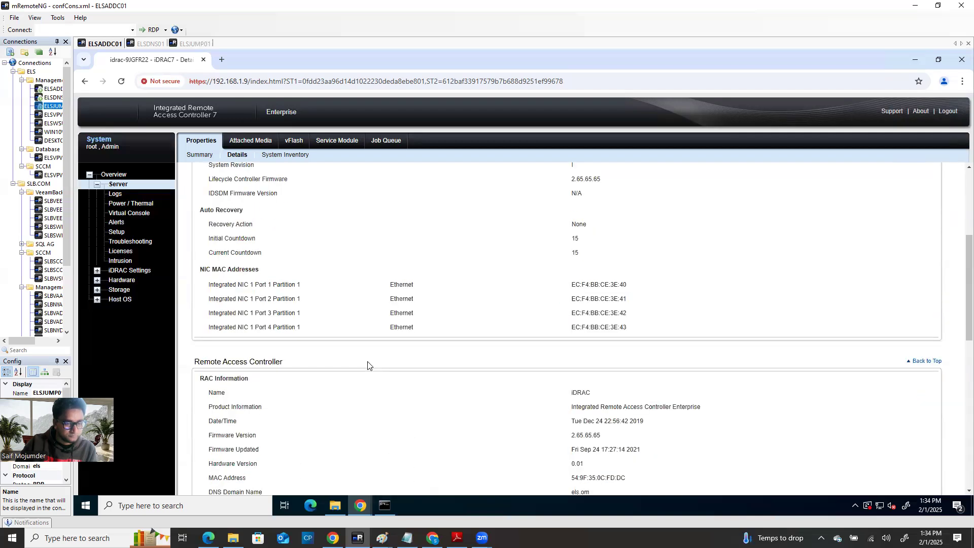
pyautogui.moveTo(206, 455); pyautogui.dragTo(649, 451)
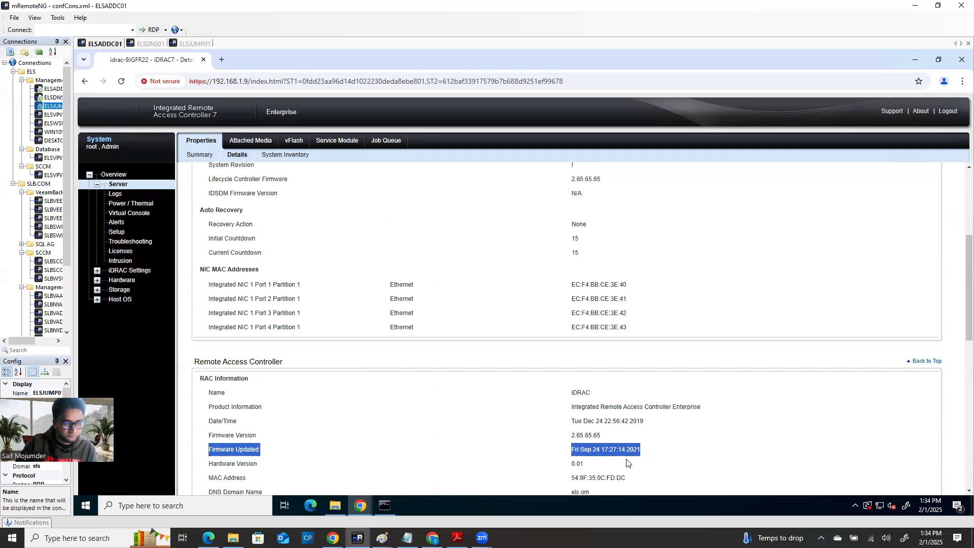
pyautogui.scroll(-2, 652, 450)
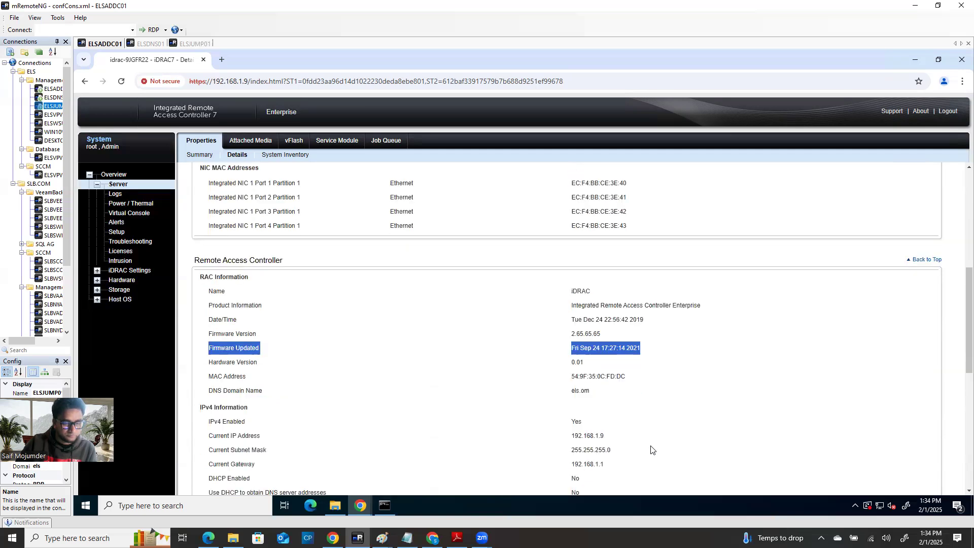
pyautogui.scroll(-3, 651, 450)
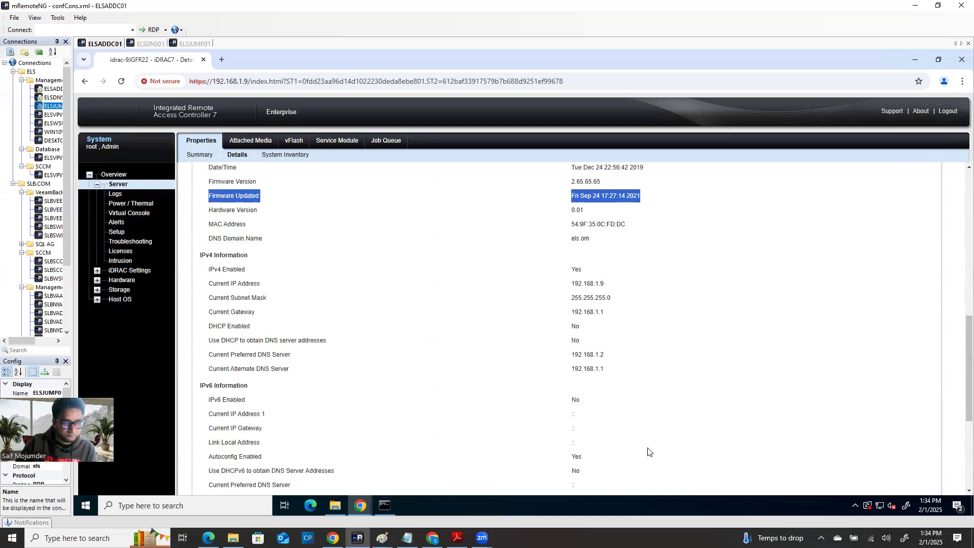
pyautogui.scroll(-4, 649, 452)
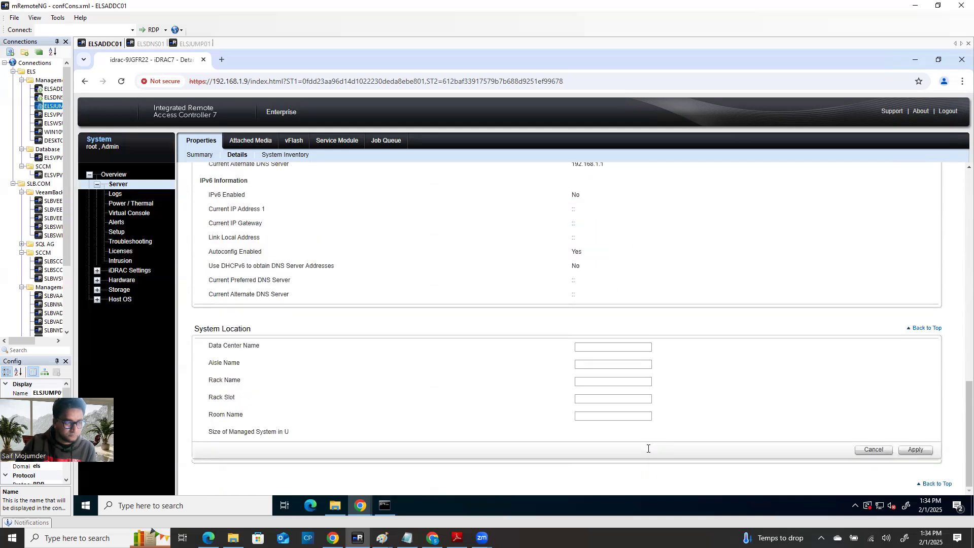
pyautogui.scroll(10, 413, 304)
pyautogui.click(284, 154)
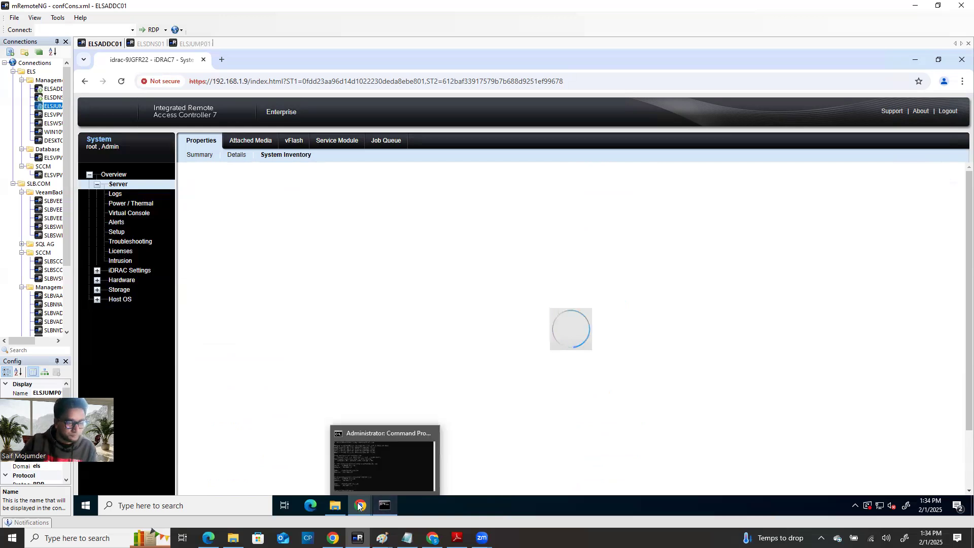
# Step: Bring the virtual console forward to watch VMware ESXi 7.0.1 booting from the mapped ISO
pyautogui.moveTo(358, 506)
pyautogui.click(424, 431)
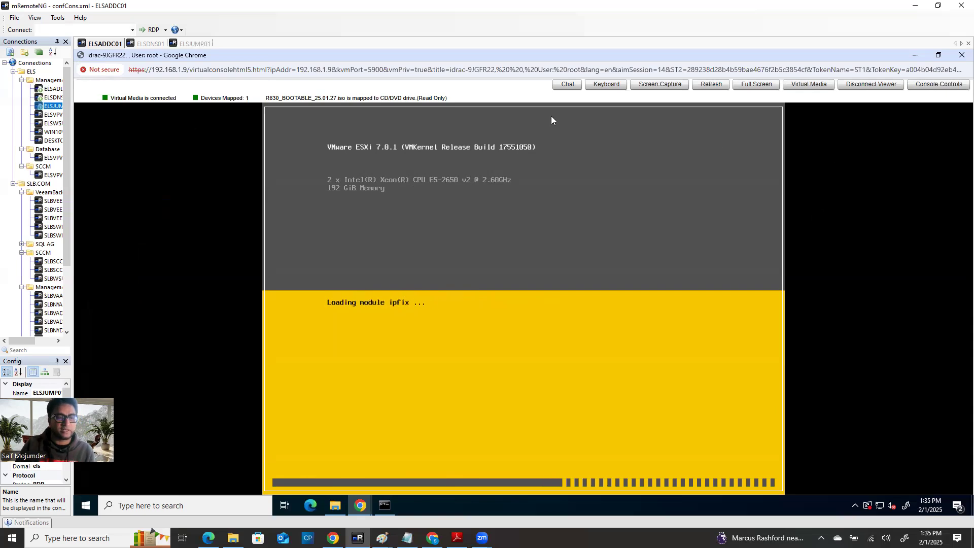
pyautogui.moveTo(110, 95); pyautogui.dragTo(198, 90)
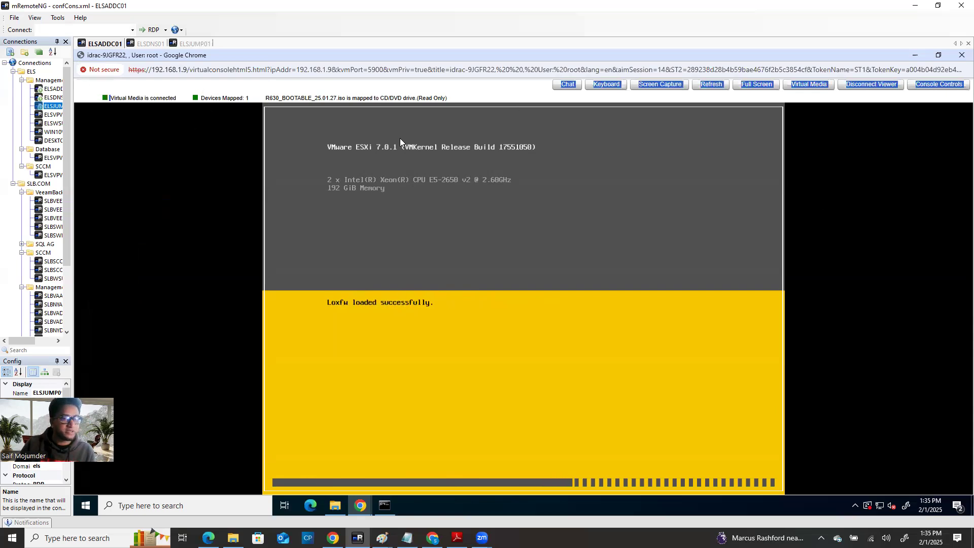
# Step: Disconnect the mapped ISO virtual media and return to the iDRAC7 System Inventory page
pyautogui.click(859, 86)
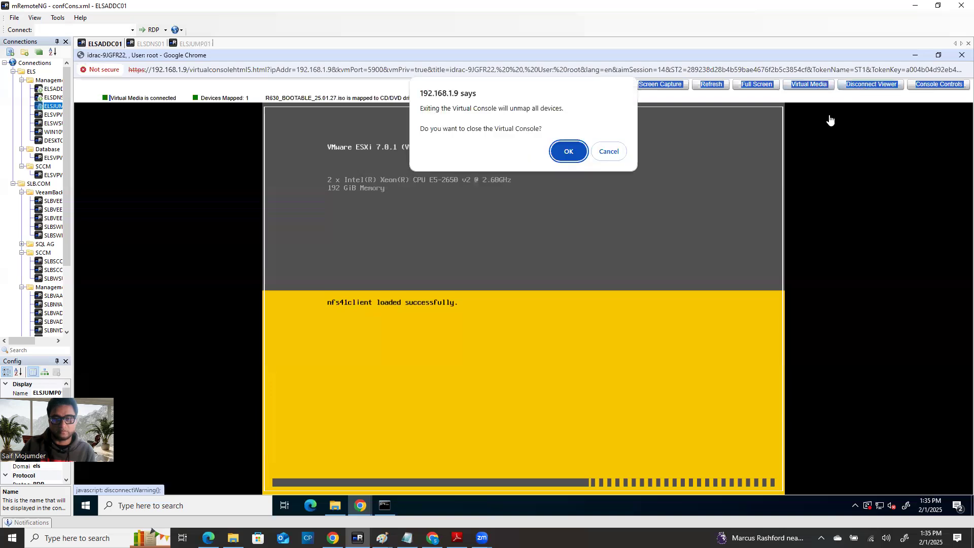
pyautogui.click(611, 151)
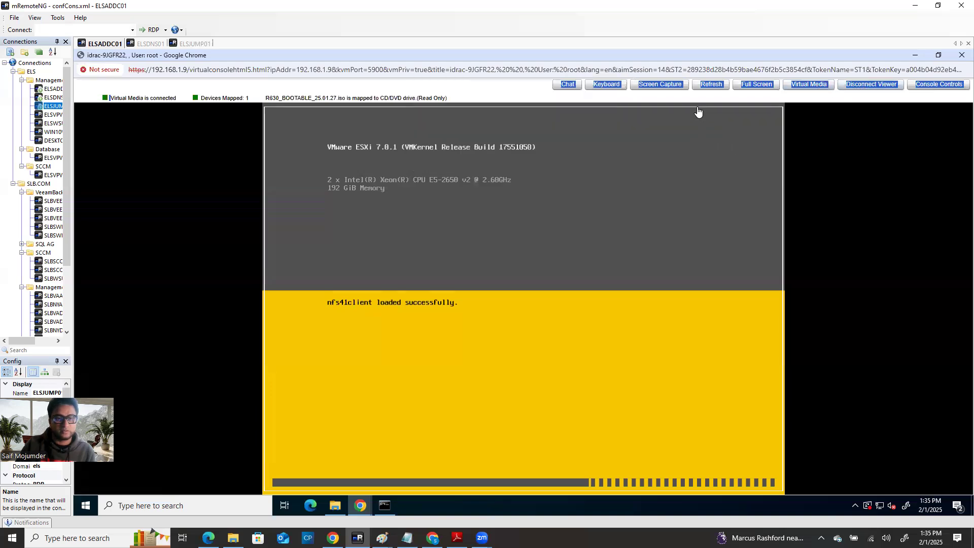
pyautogui.click(416, 98)
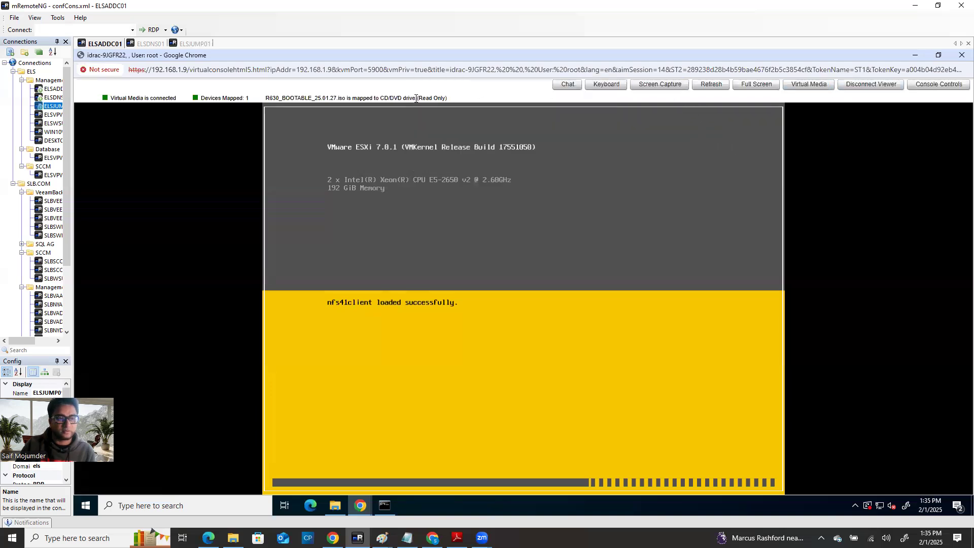
pyautogui.click(809, 85)
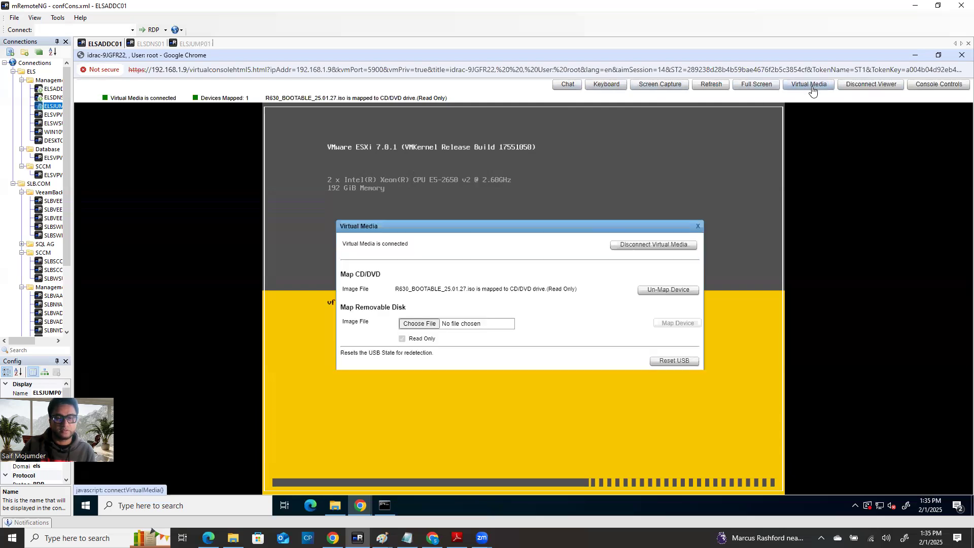
pyautogui.click(652, 245)
pyautogui.click(638, 362)
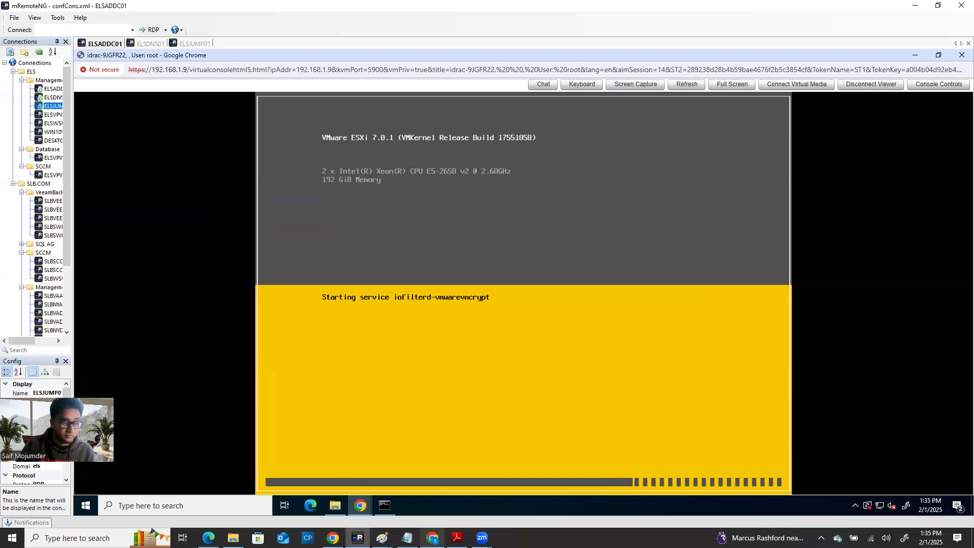
pyautogui.click(355, 509)
pyautogui.click(335, 476)
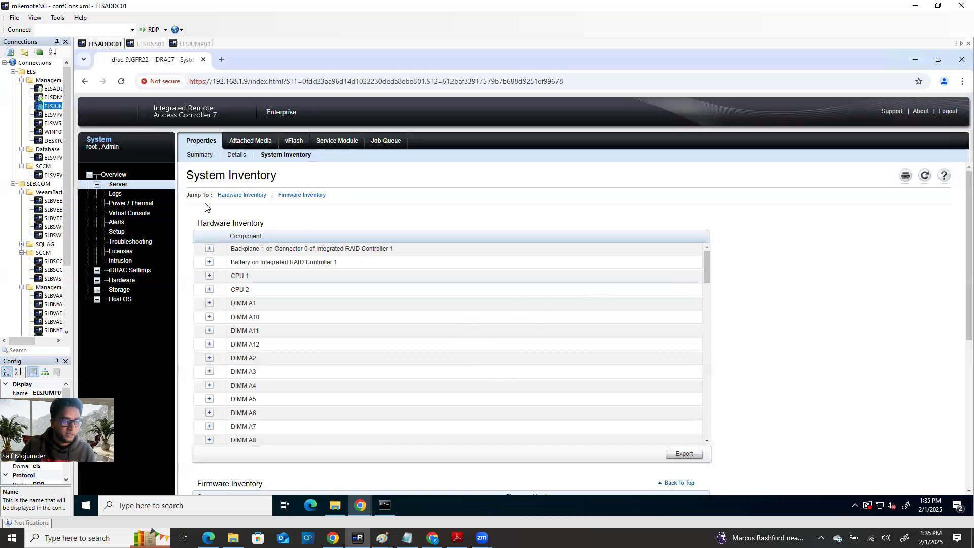
# Step: Scroll to the Firmware Inventory table and highlight the BIOS version 2.9.0
pyautogui.scroll(-8, 457, 376)
pyautogui.scroll(-15, 459, 384)
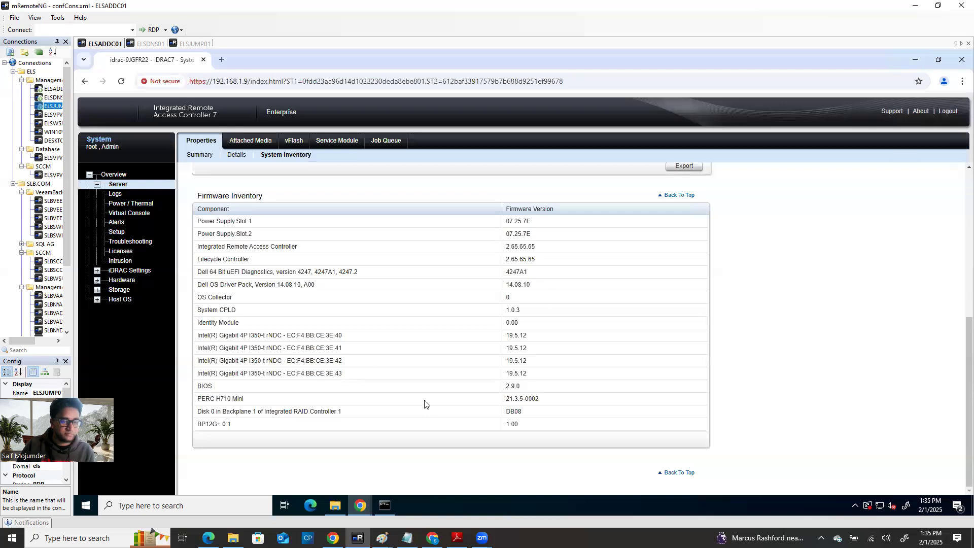
pyautogui.moveTo(204, 386); pyautogui.dragTo(502, 385)
pyautogui.click(527, 387)
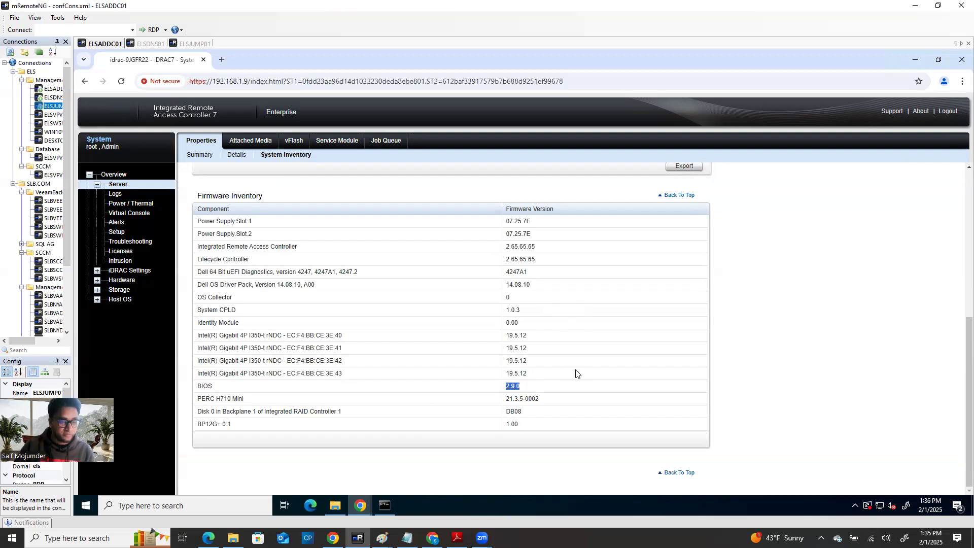
pyautogui.click(525, 396)
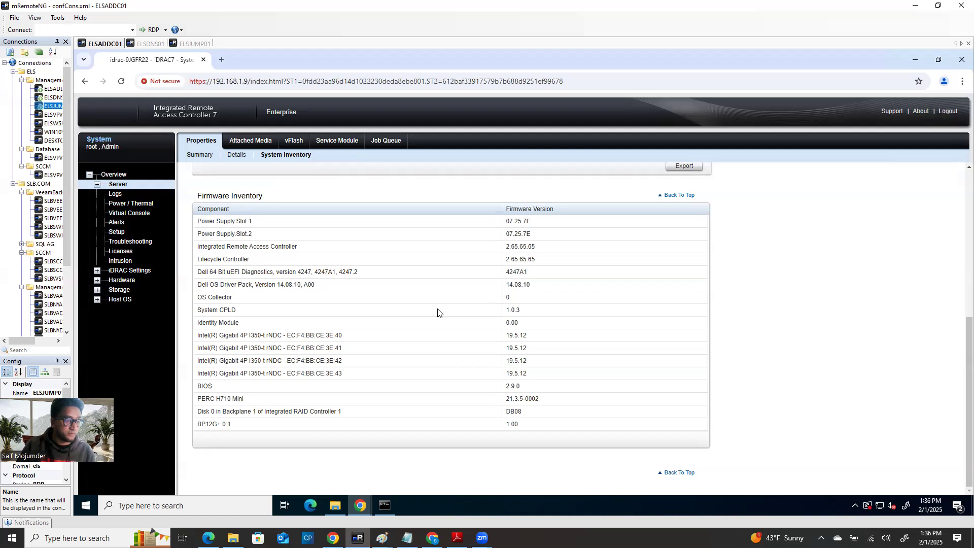
pyautogui.scroll(2, 326, 324)
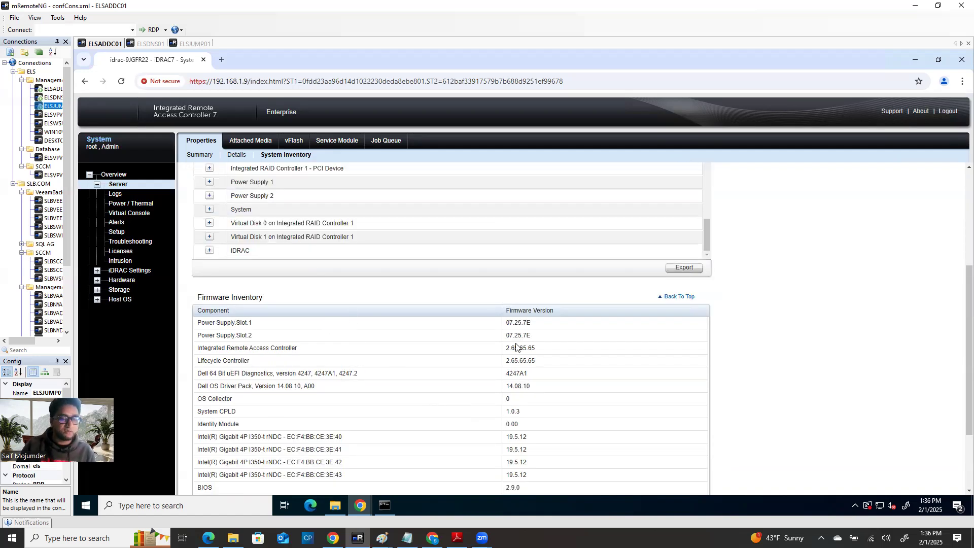
pyautogui.scroll(-2, 518, 348)
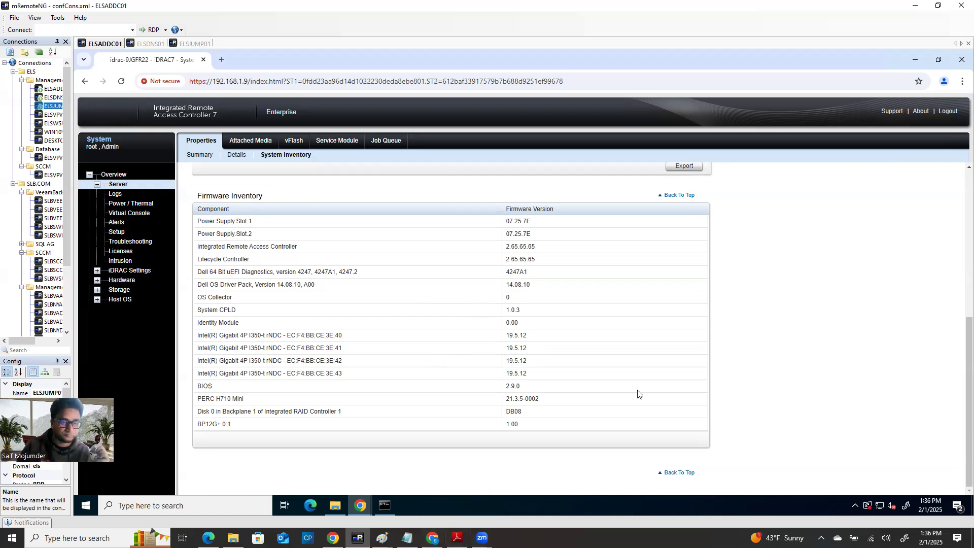
pyautogui.click(432, 538)
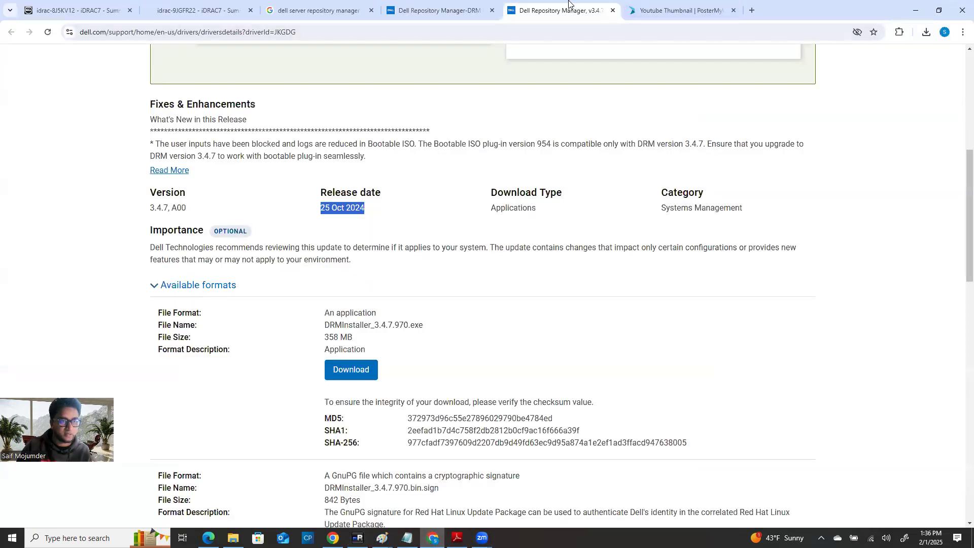
# Step: Search Google for 'dell server management software' in the local Chrome browser
pyautogui.click(437, 10)
pyautogui.click(334, 11)
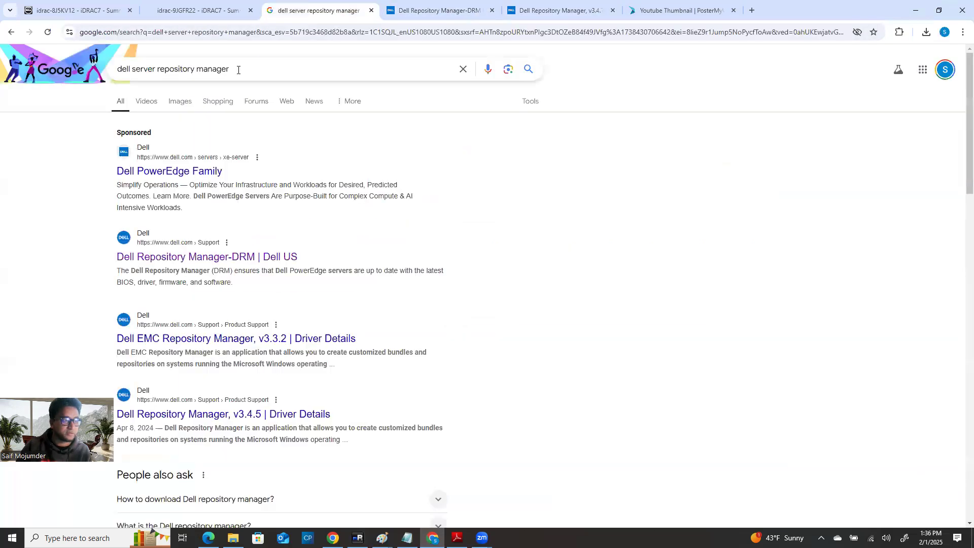
pyautogui.moveTo(237, 69); pyautogui.dragTo(5, 97)
pyautogui.write('Del')
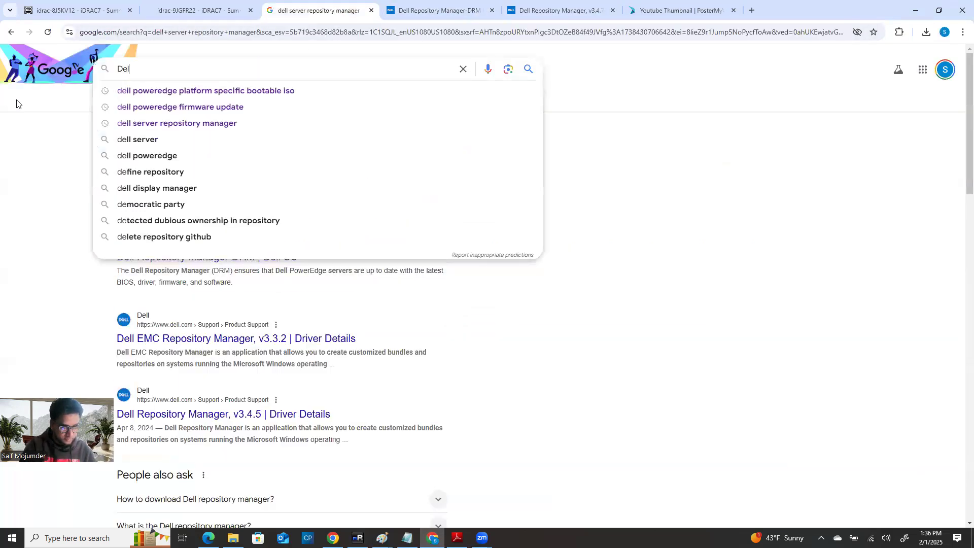
pyautogui.write('l ')
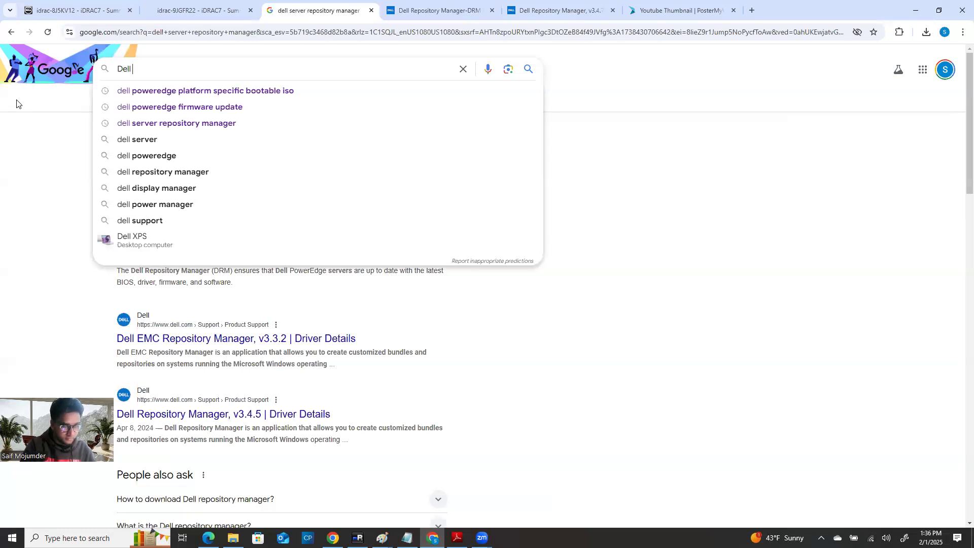
pyautogui.write('server ')
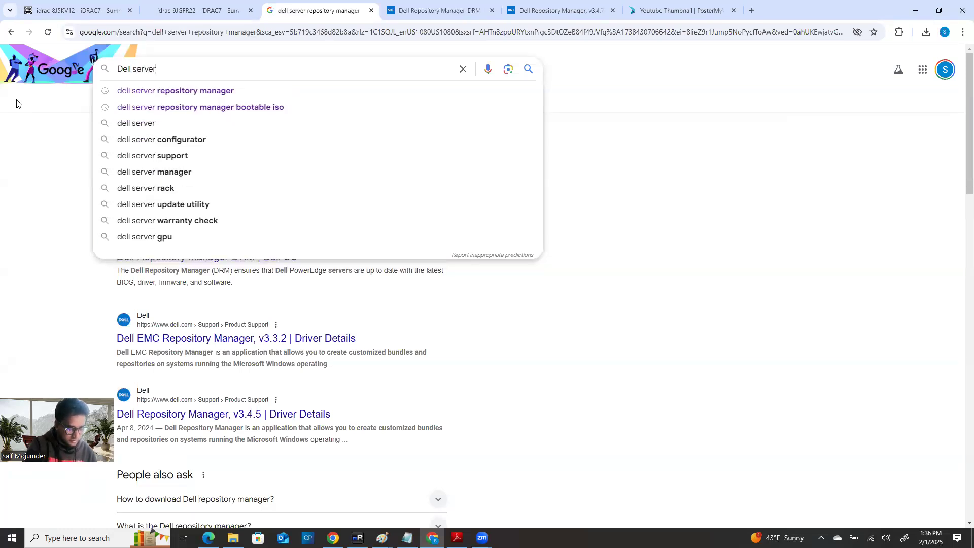
pyautogui.write('manae')
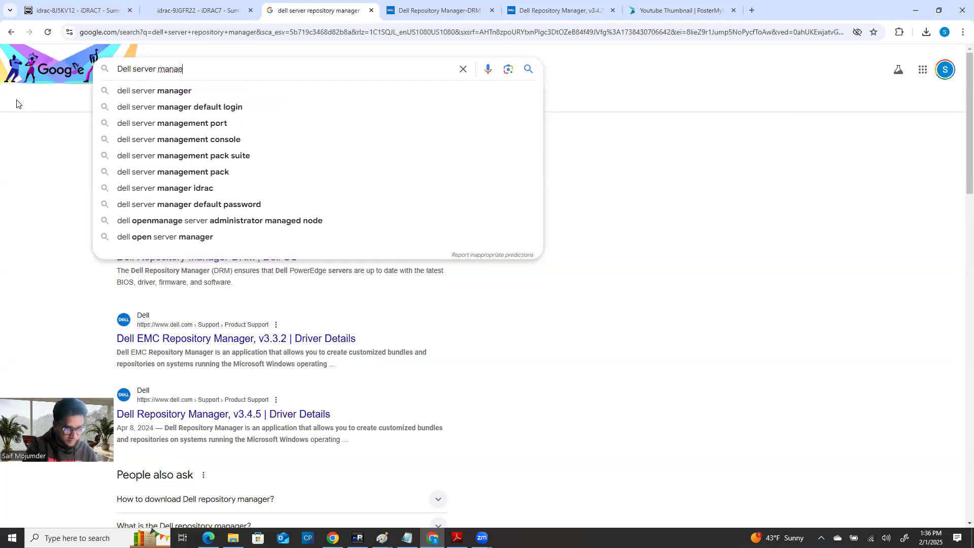
pyautogui.write('ment')
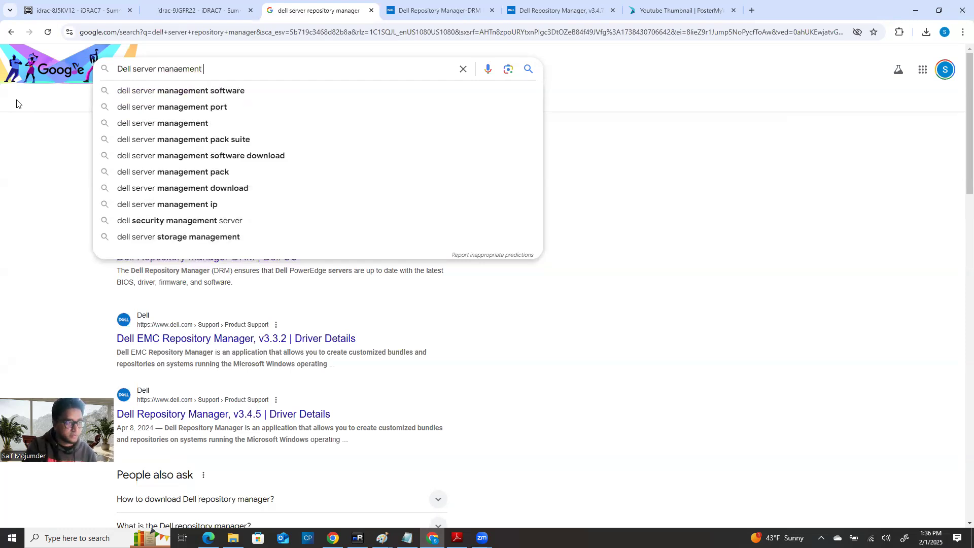
pyautogui.click(147, 92)
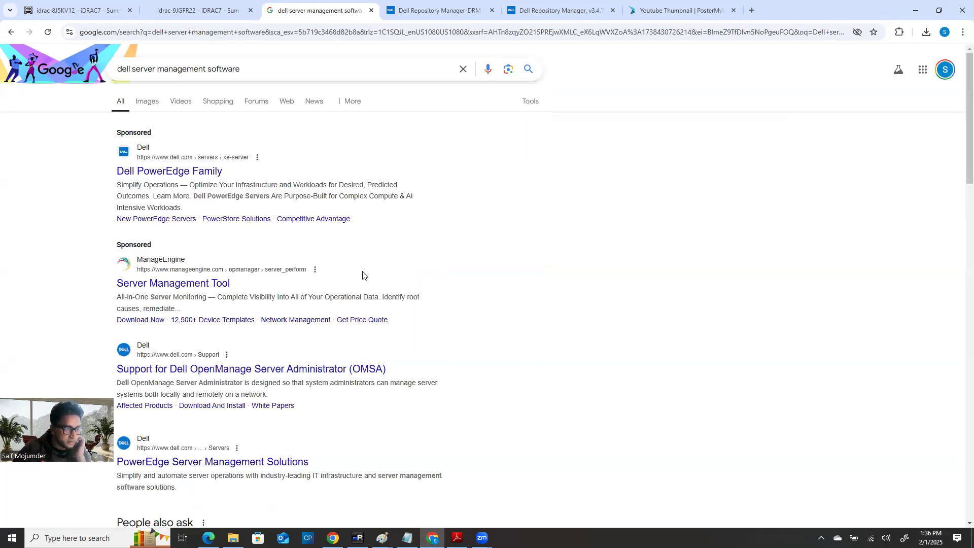